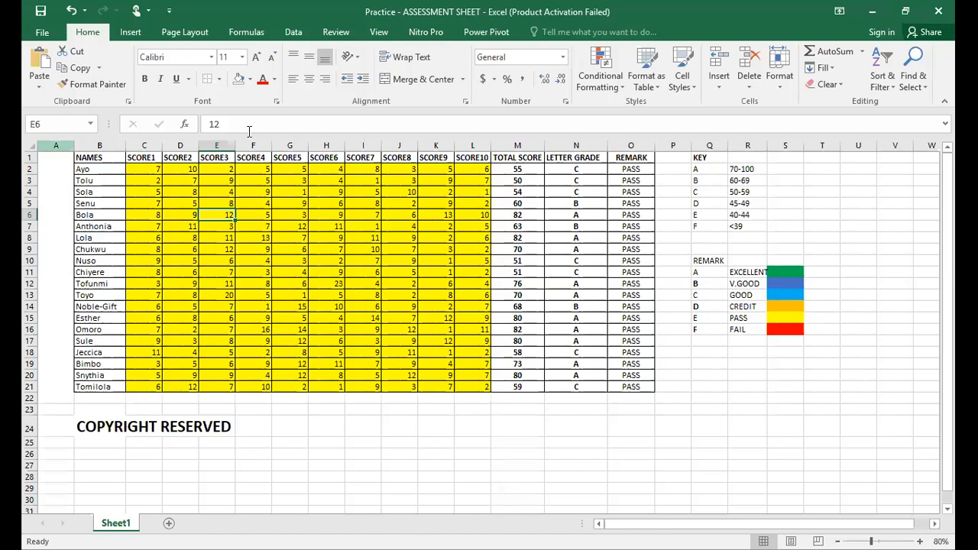
Step: Examine the formulas behind the first student's total score, letter grade and remark in M2, N2 and O2
left_click(538, 170)
right_click(534, 170)
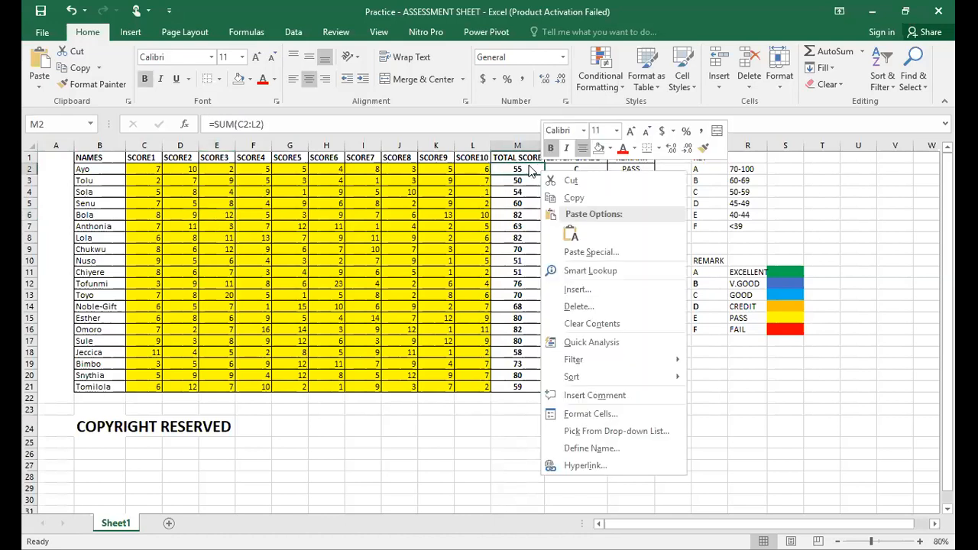
left_click(529, 167)
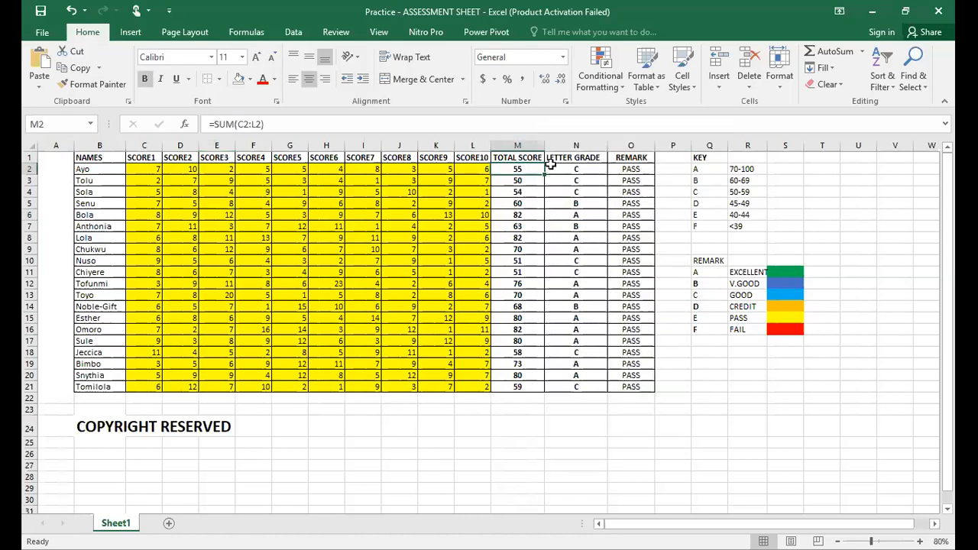
left_click(563, 168)
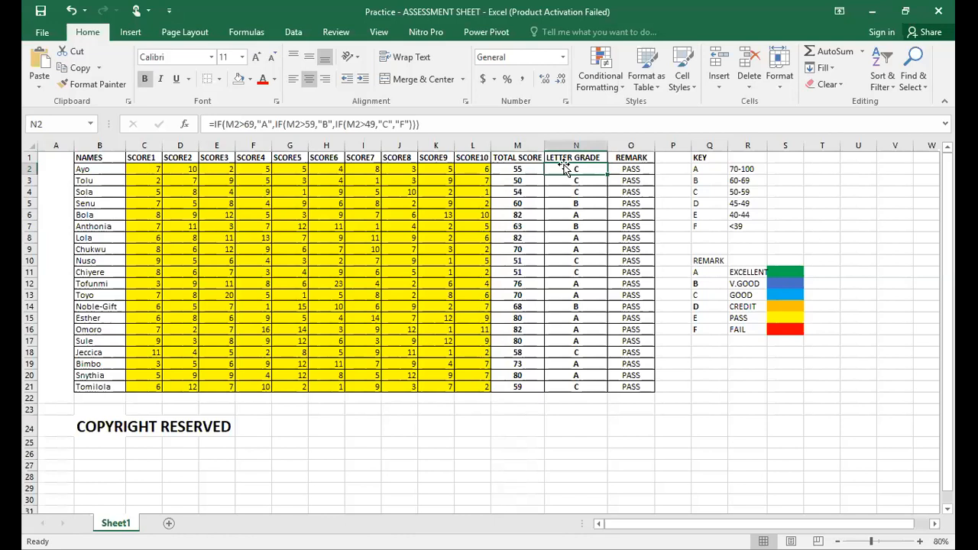
left_click(635, 168)
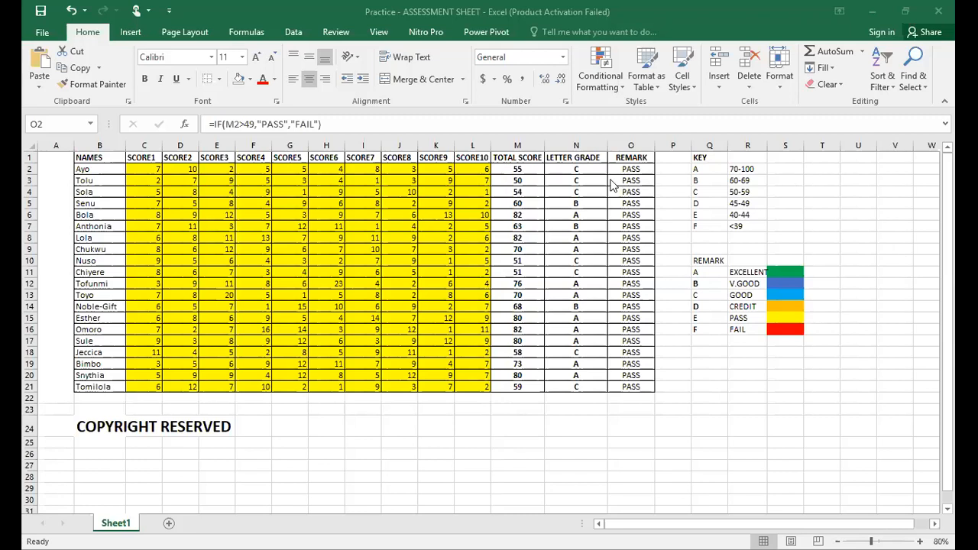
left_click(579, 179)
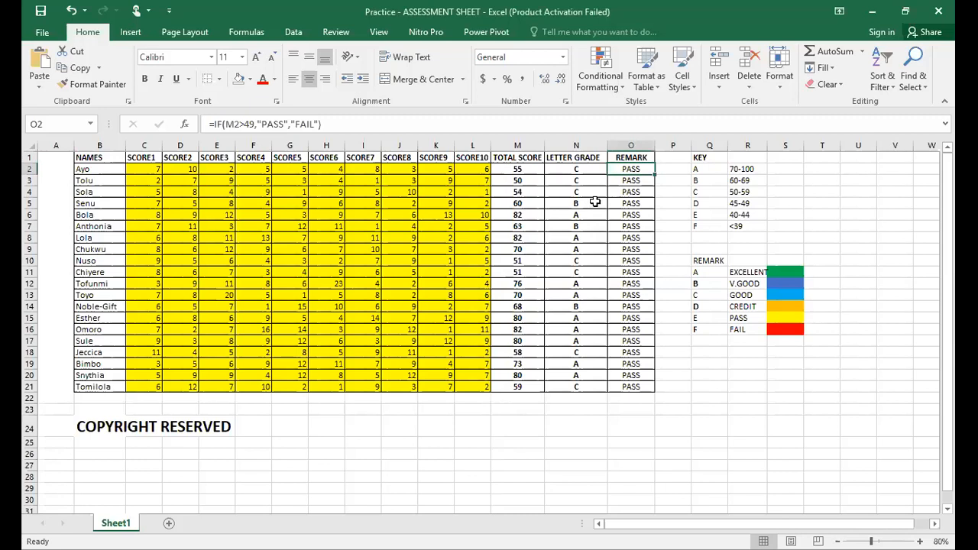
Step: Compare the REMARK column O2:O21 with the colours assigned to PASS and FAIL in the remark key
left_click_drag(643, 170, 634, 387)
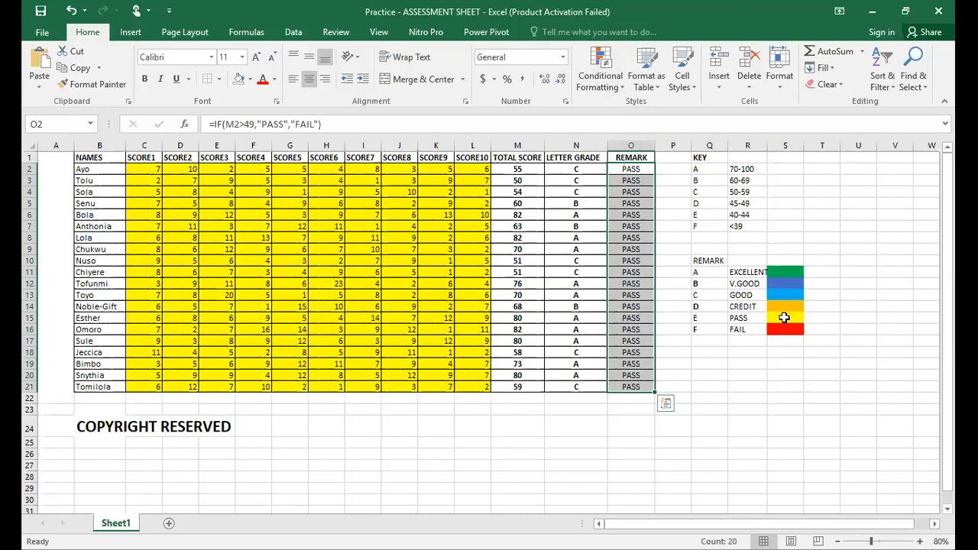
left_click(783, 318)
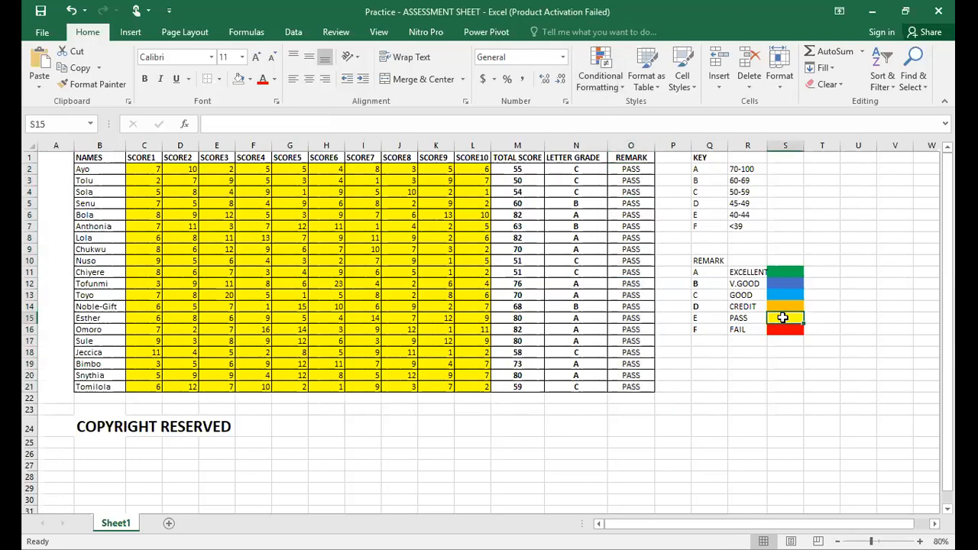
left_click(644, 330)
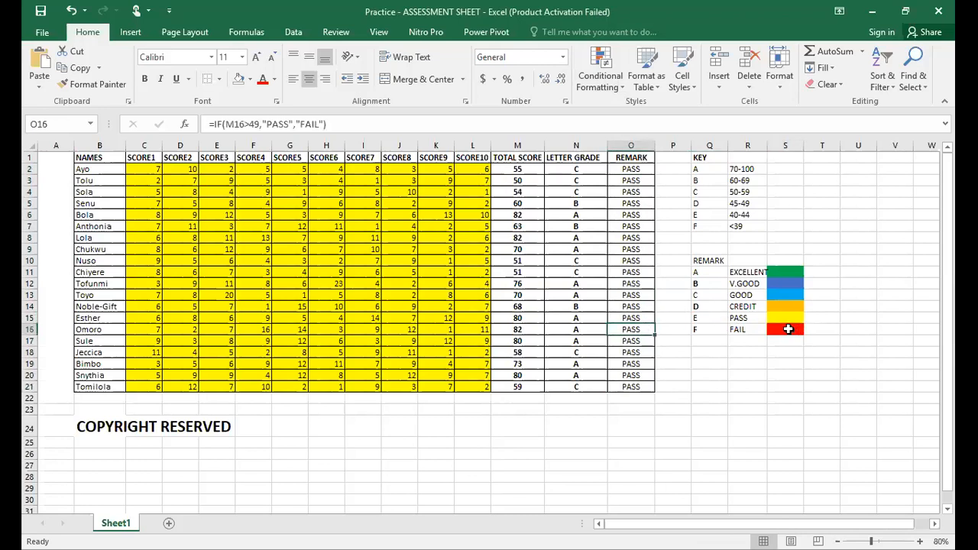
left_click(787, 329)
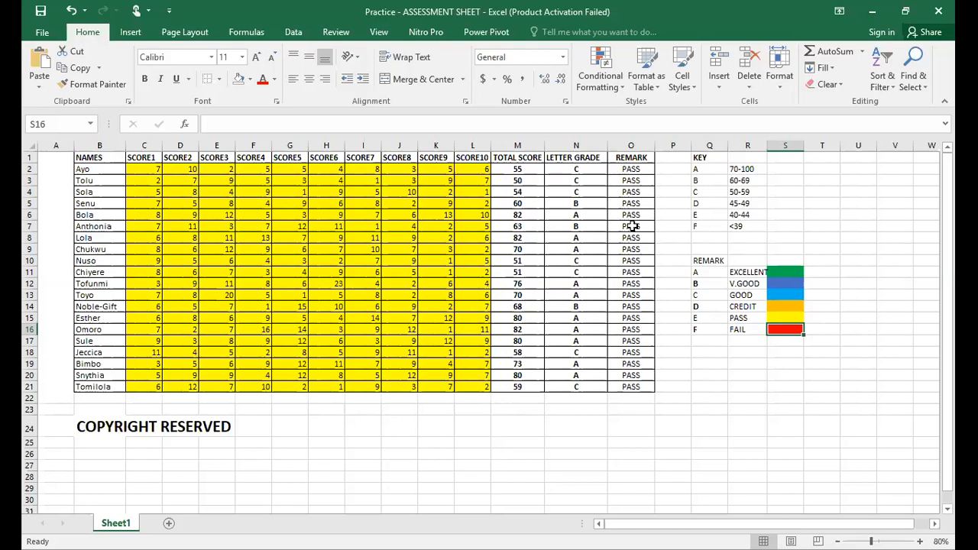
Step: Apply the green and white two-colour scale conditional formatting to the REMARK cells O2:O21
left_click(635, 169)
left_click_drag(635, 168, 637, 386)
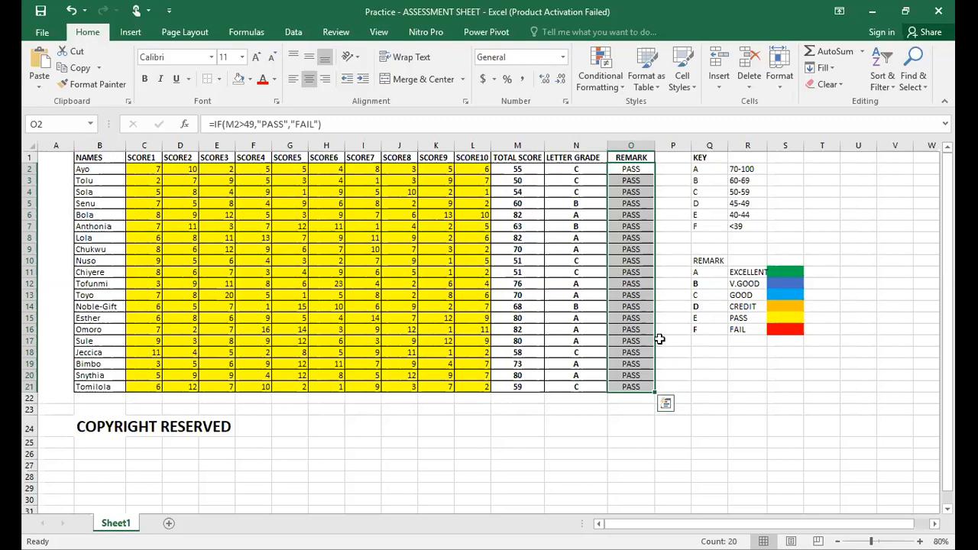
left_click(617, 85)
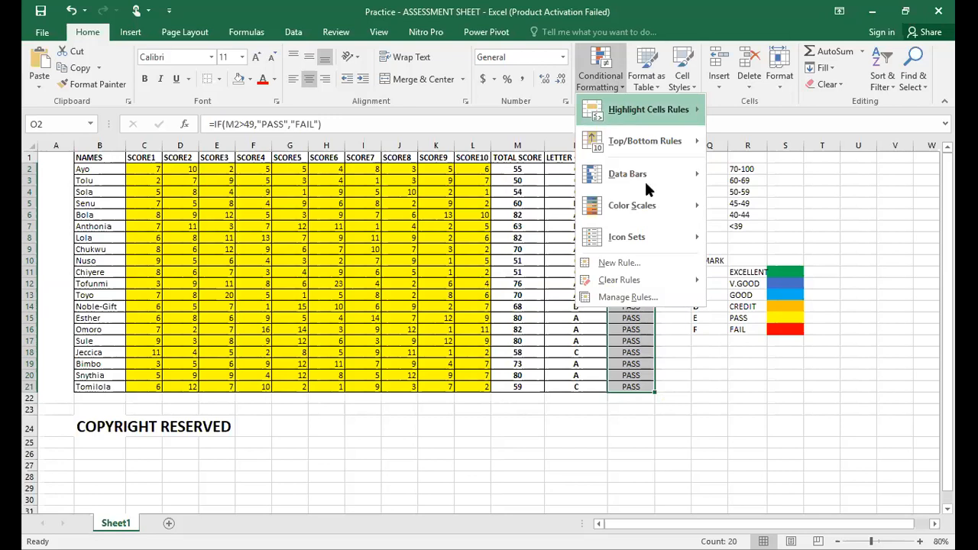
mouse_move(647, 197)
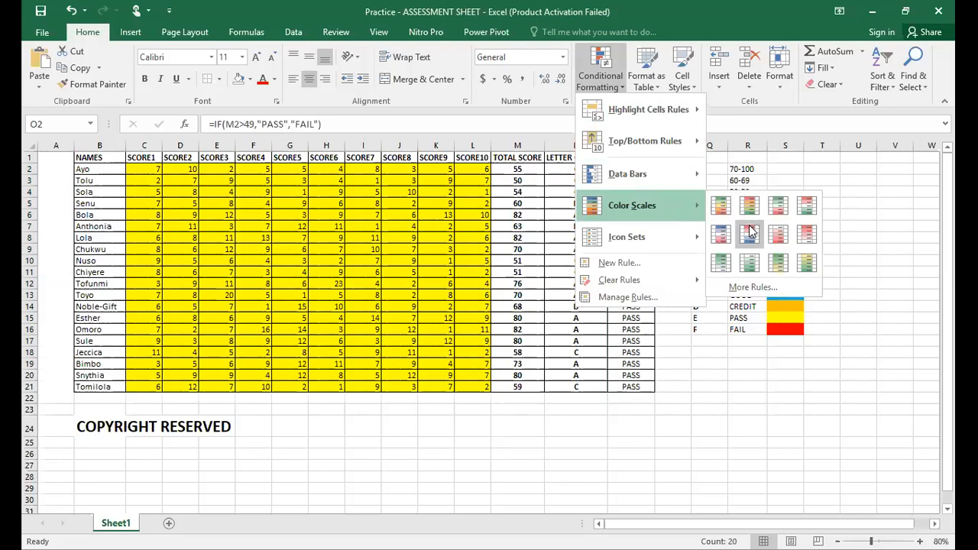
left_click(727, 263)
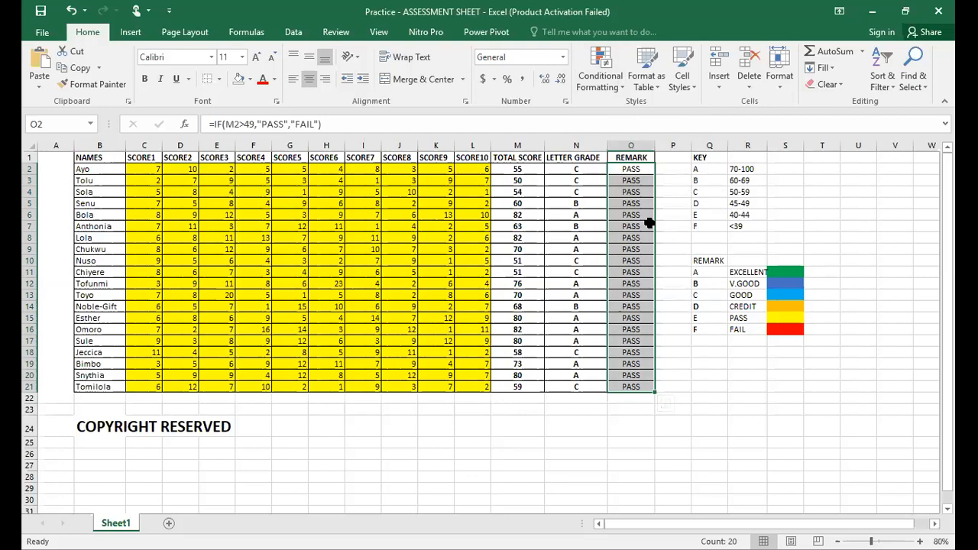
Step: Edit the colour scale rule on O2:O21, changing its rule type to "Format only cells that contain"
left_click(621, 88)
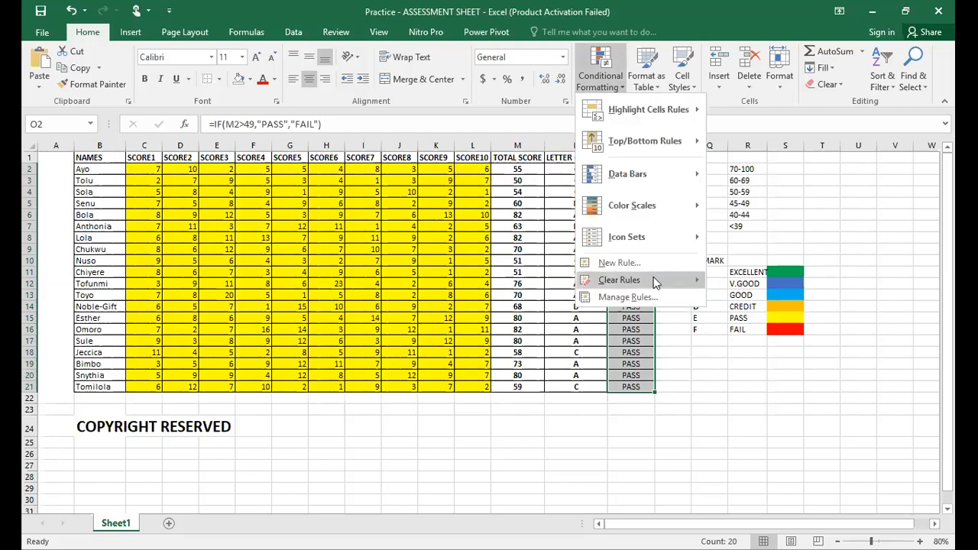
left_click(648, 296)
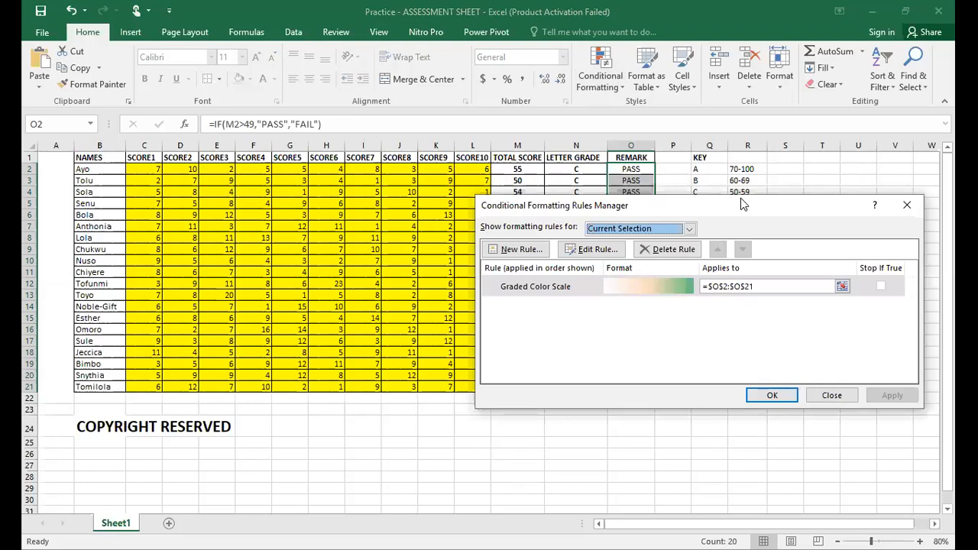
left_click_drag(741, 204, 395, 177)
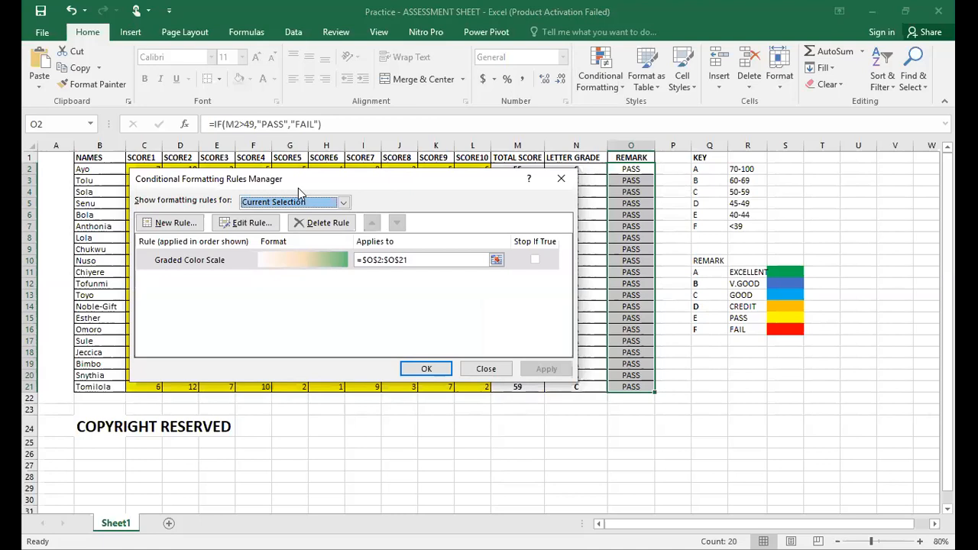
left_click(267, 223)
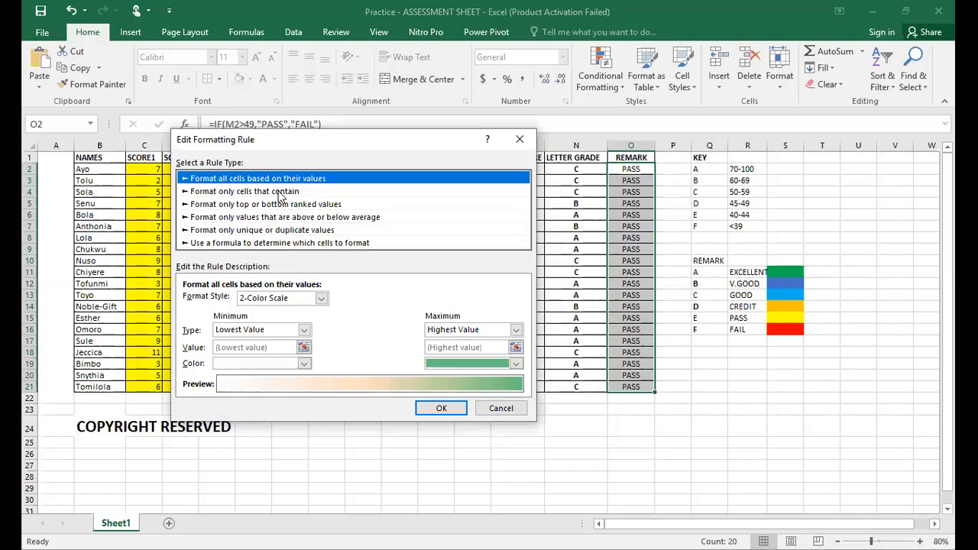
left_click(280, 196)
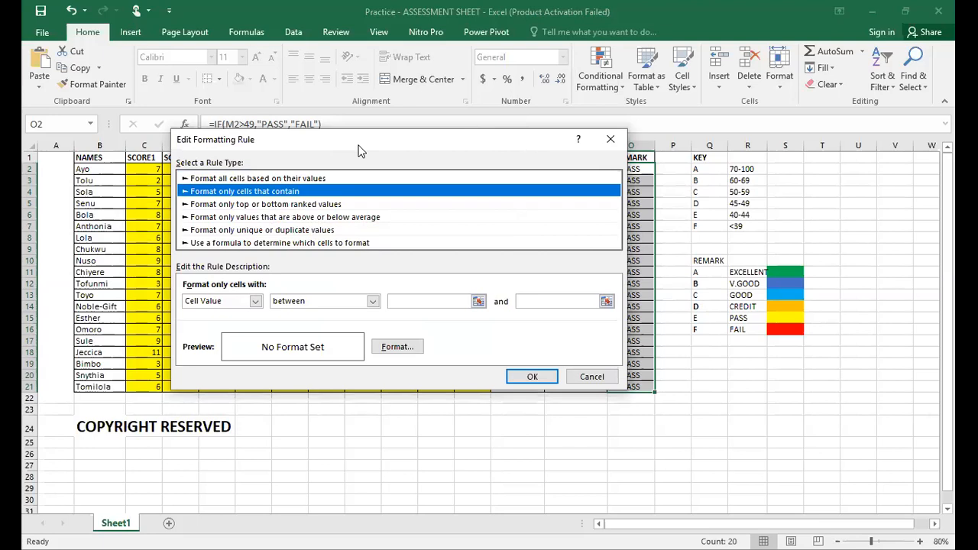
left_click_drag(359, 151, 254, 113)
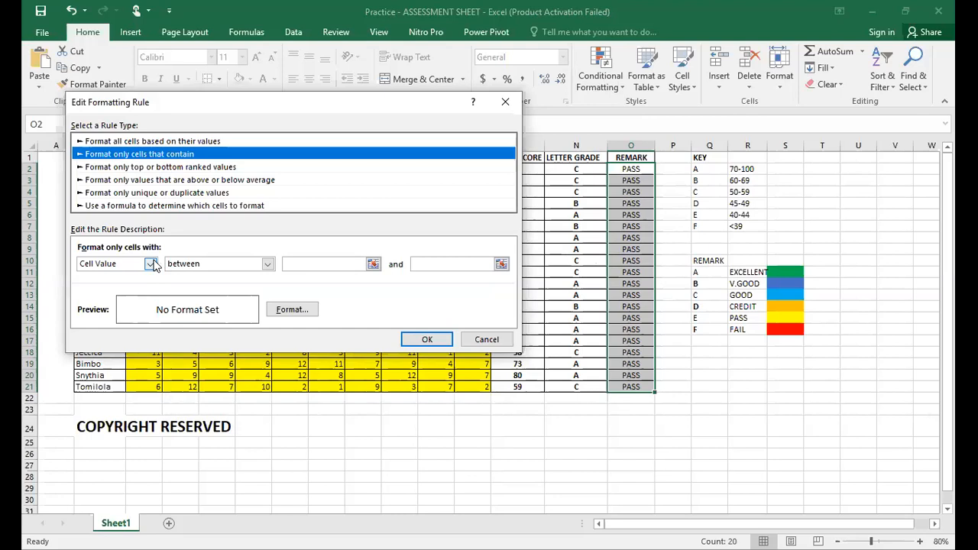
Step: Set the rule's condition to cell value equal to PASS
left_click(267, 264)
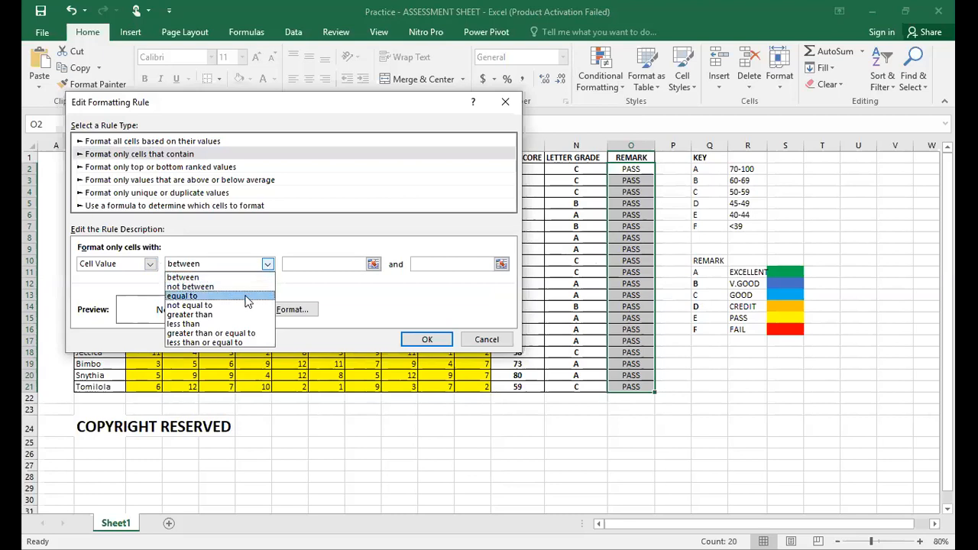
left_click(245, 298)
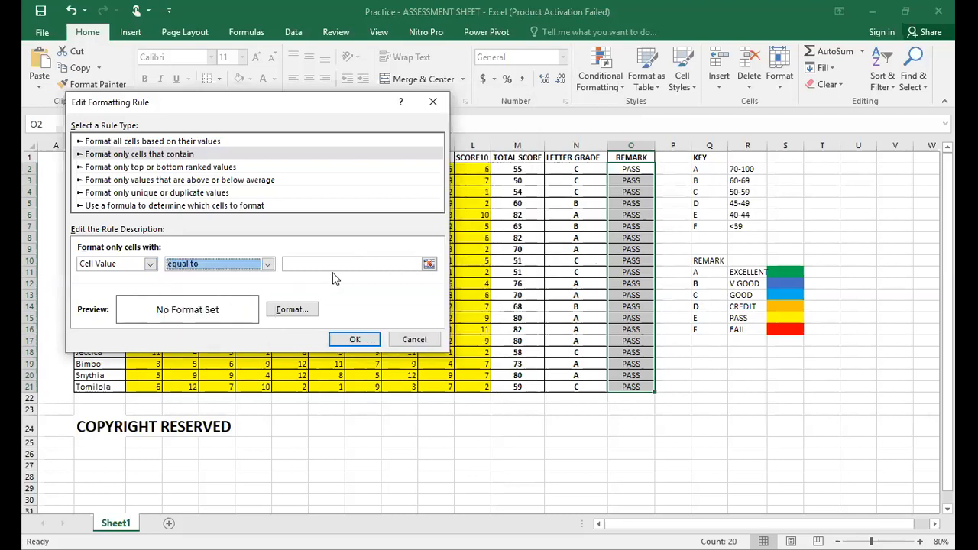
left_click(400, 264)
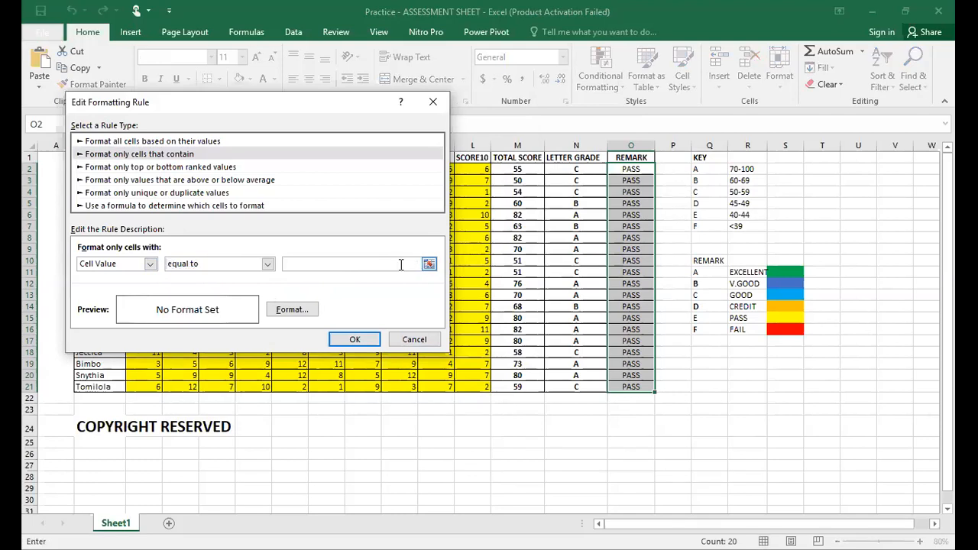
type("p")
key("BackSpace")
type("OASS")
key("BackSpace")
key("BackSpace")
key("BackSpace")
key("BackSpace")
type("PASS")
Step: Give the PASS rule a yellow fill and apply it to the REMARK cells
left_click(302, 310)
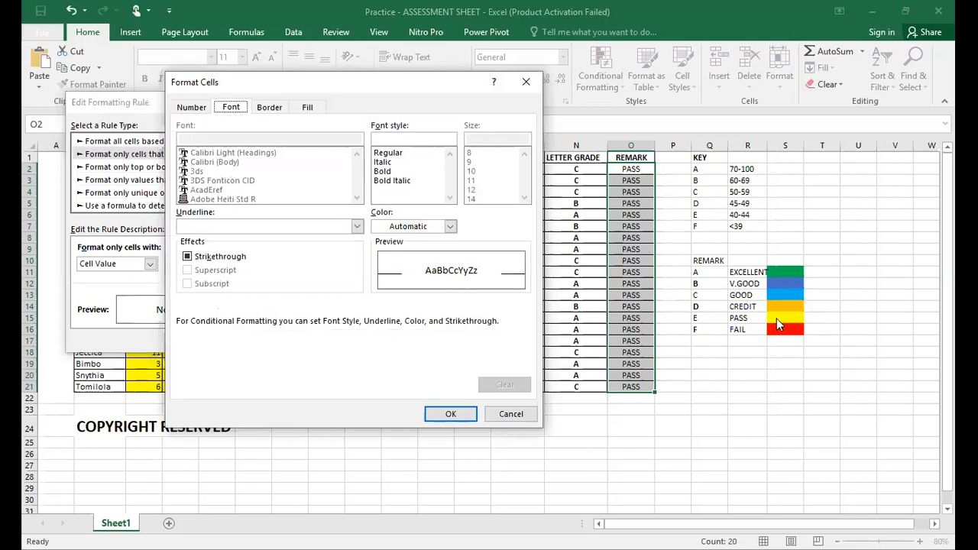
left_click(307, 109)
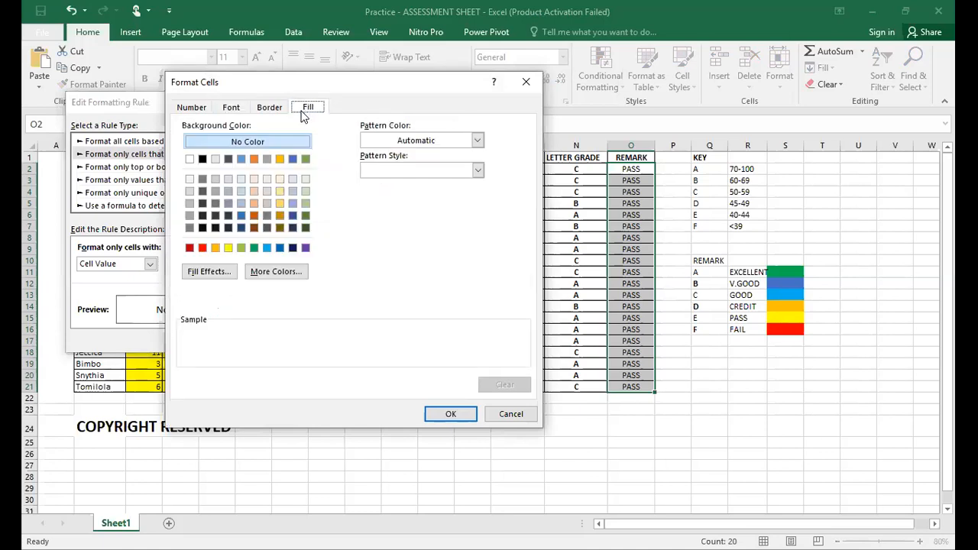
left_click(228, 247)
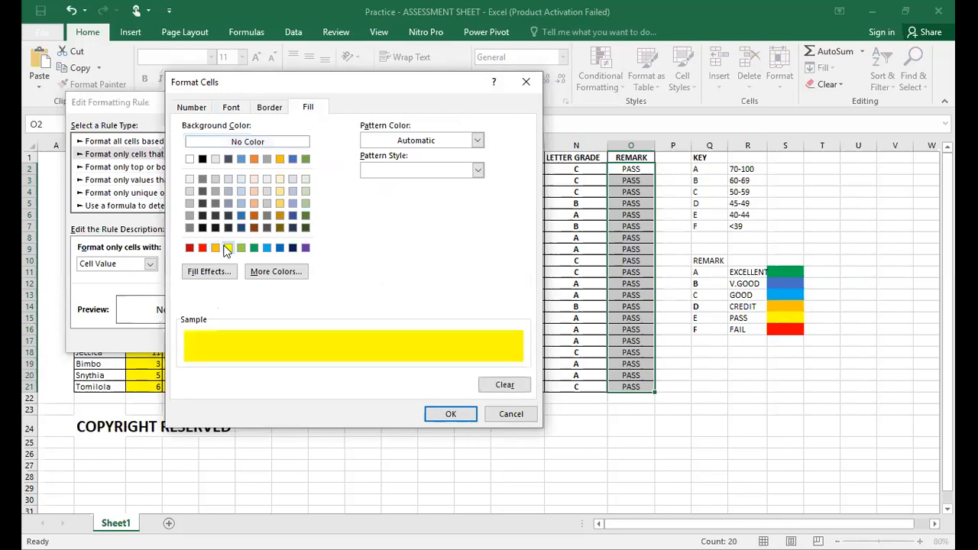
left_click(448, 414)
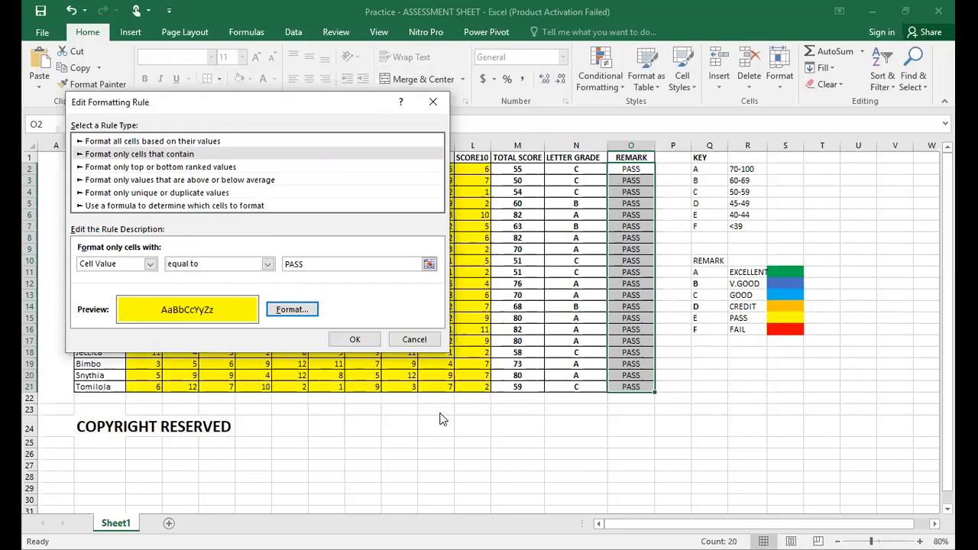
left_click(351, 340)
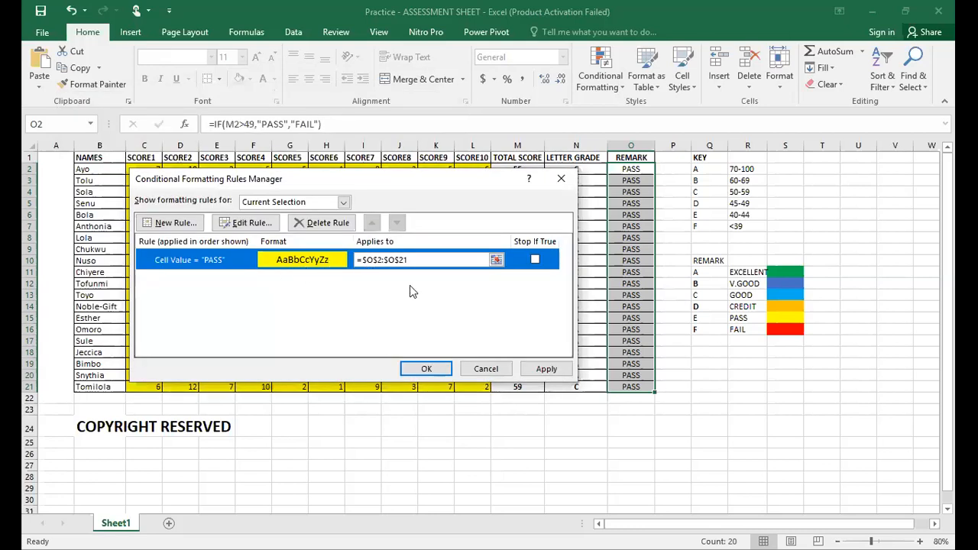
left_click(541, 374)
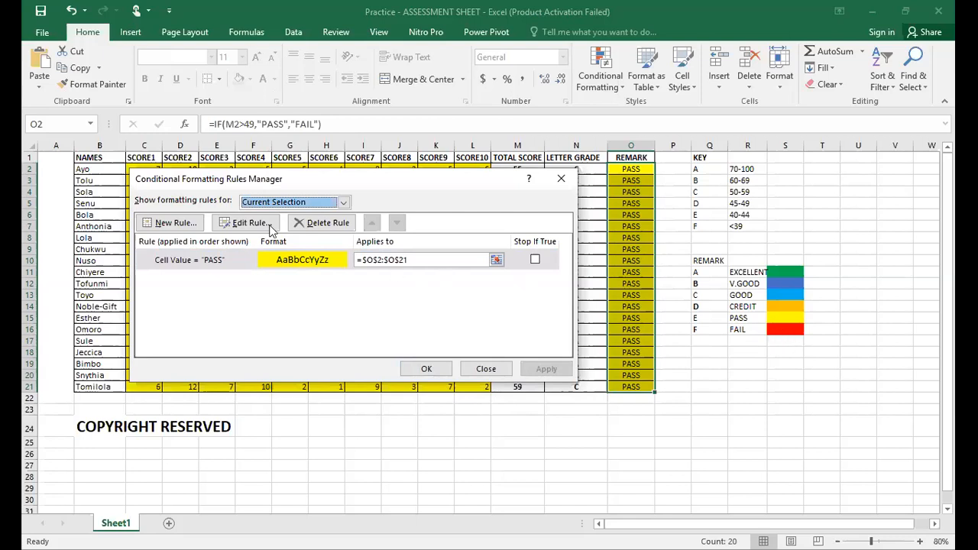
Step: Create a second "Format only cells that contain" rule for the REMARK cells with cell value equal to FAIL
left_click(176, 223)
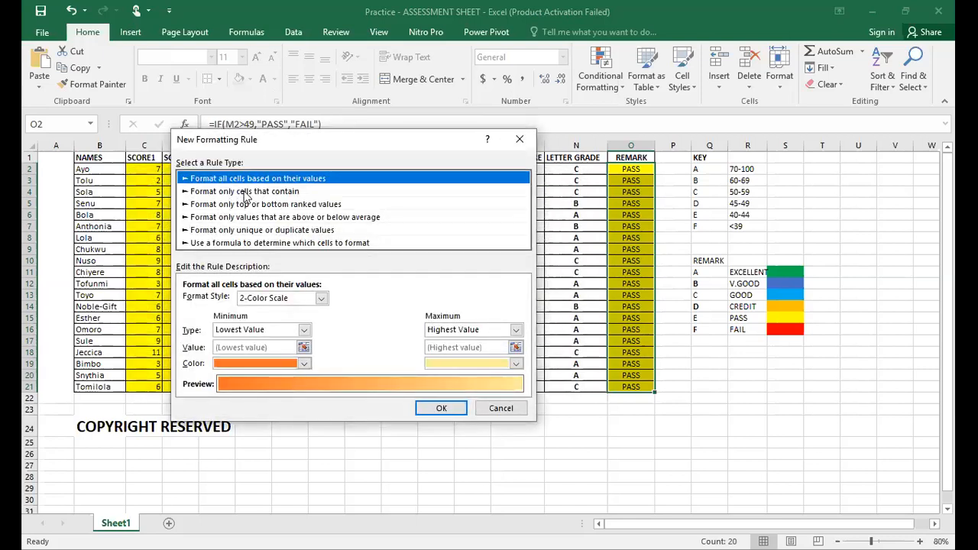
left_click(246, 193)
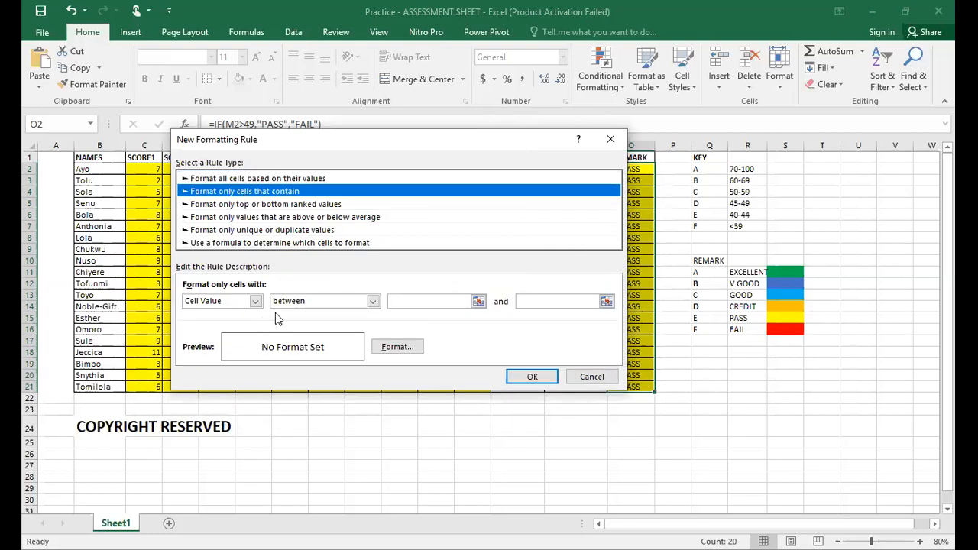
left_click(372, 302)
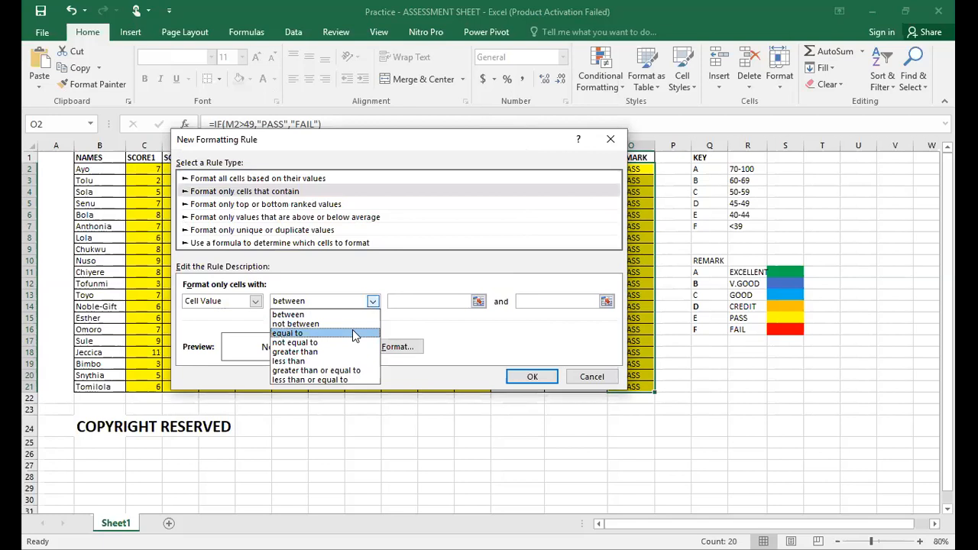
left_click(352, 329)
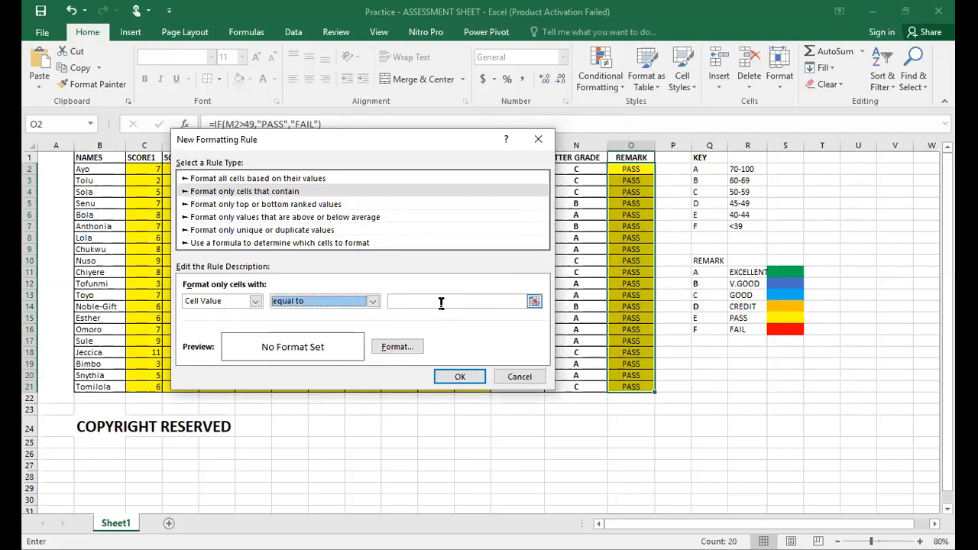
type("FAIL")
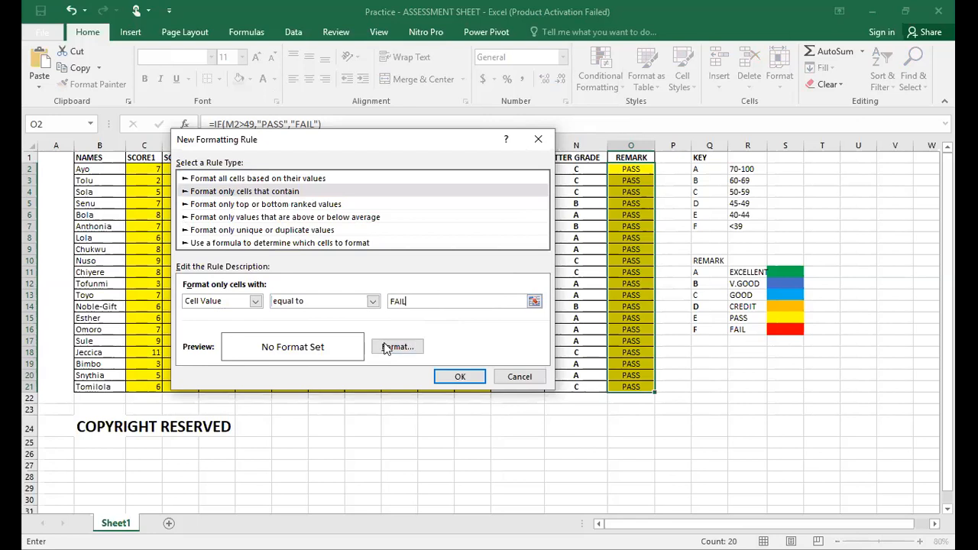
Step: Give the FAIL rule a red fill, apply both rules to the REMARK cells and close the rules manager
left_click(386, 348)
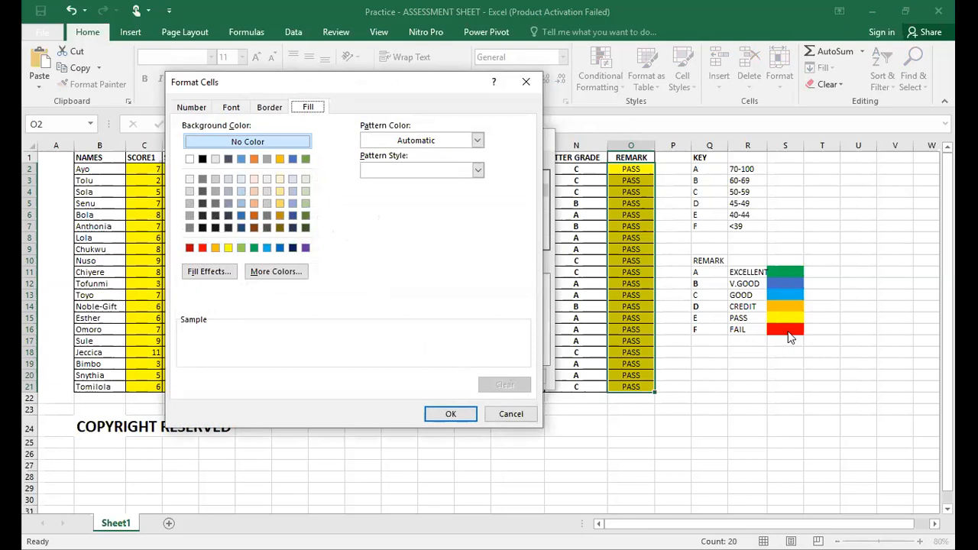
left_click(202, 248)
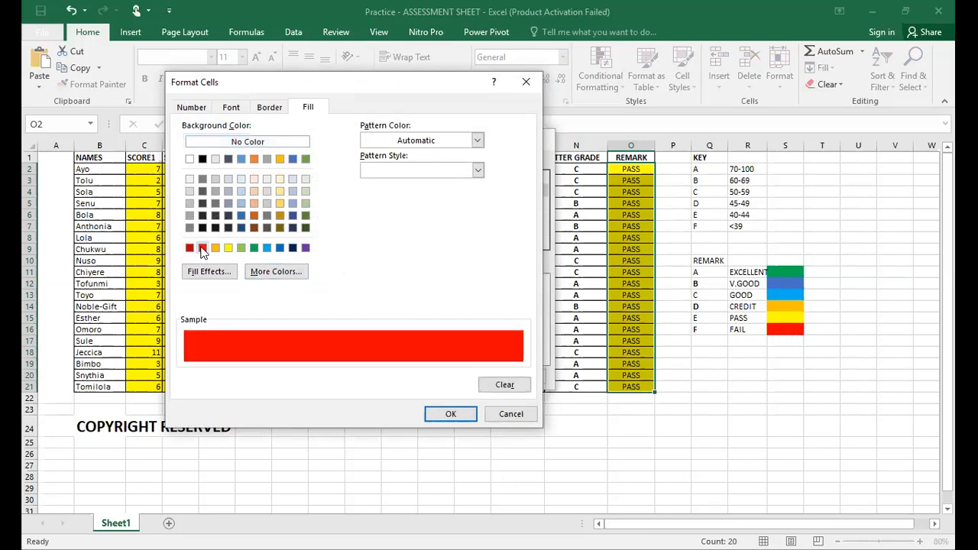
left_click(452, 415)
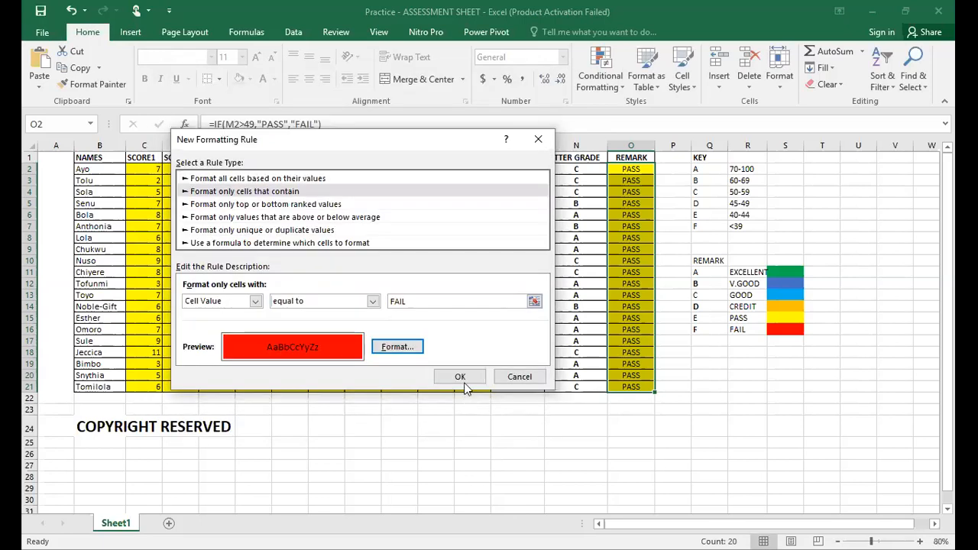
left_click(461, 377)
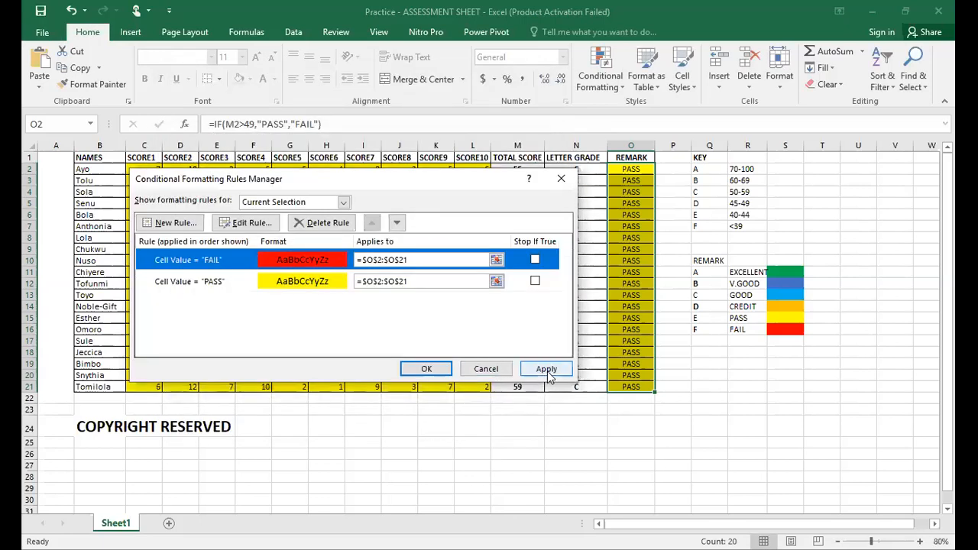
left_click(547, 370)
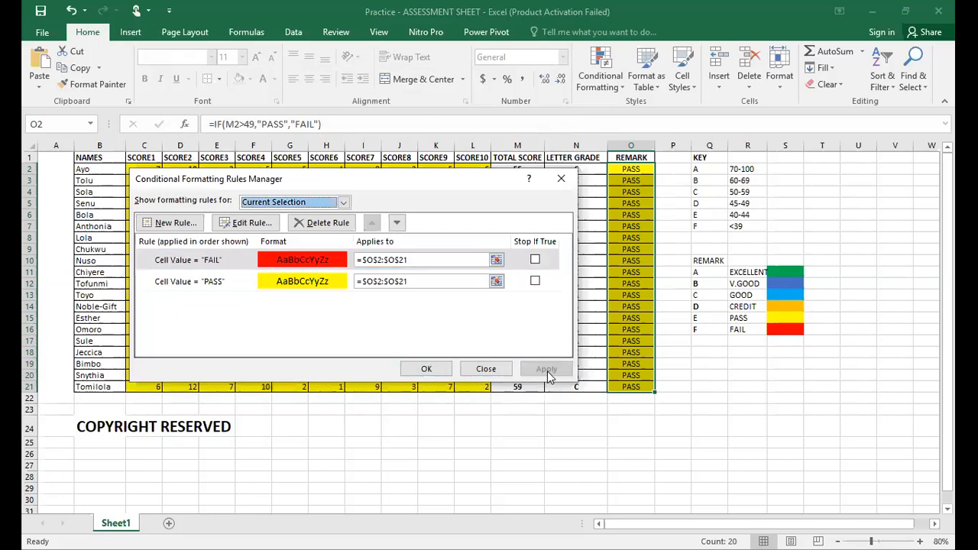
left_click(486, 370)
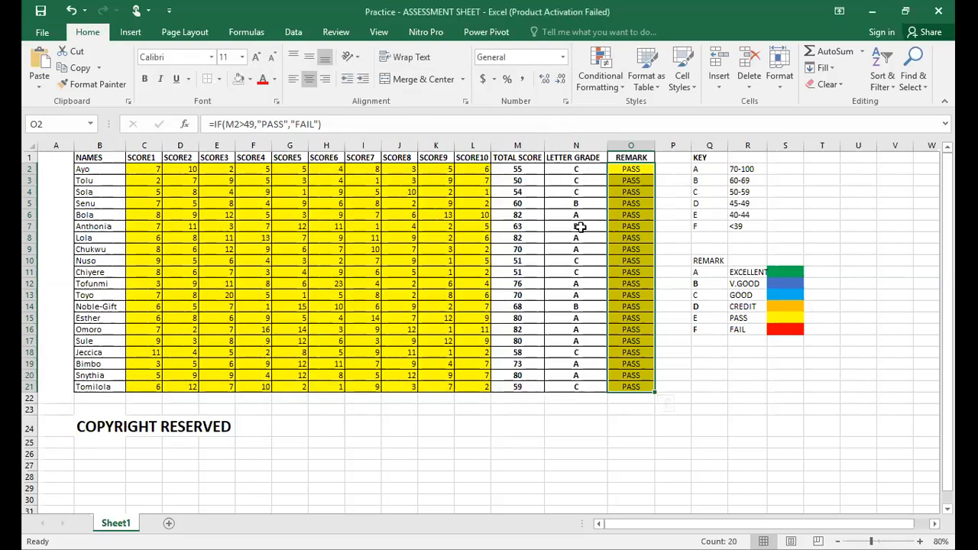
Step: Set the SCORE3 value in cell E3 to 1 to test the FAIL formatting
left_click(554, 181)
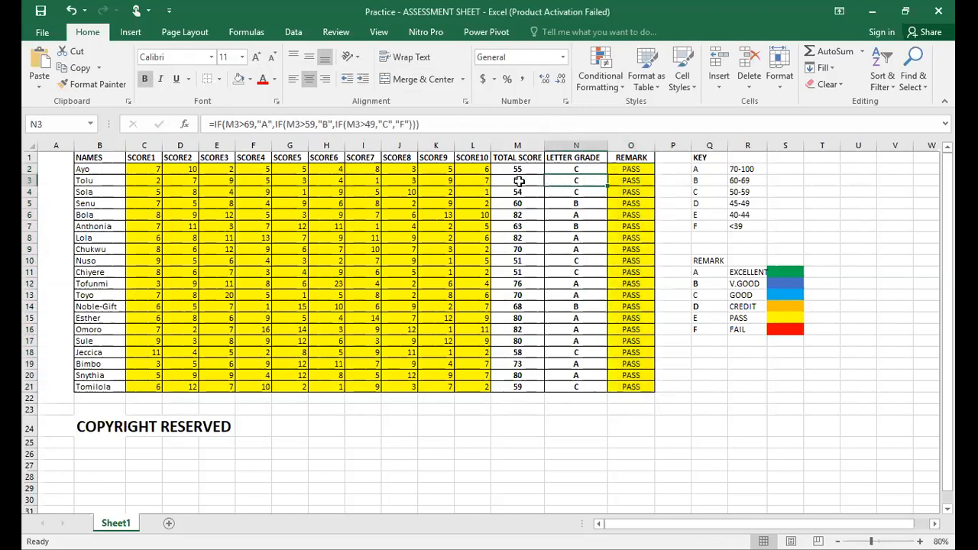
left_click(226, 182)
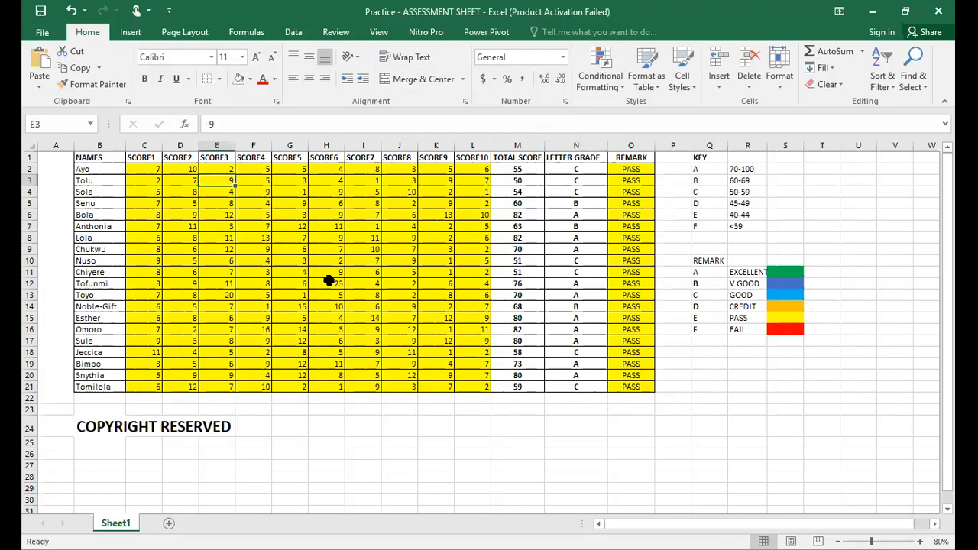
type("1")
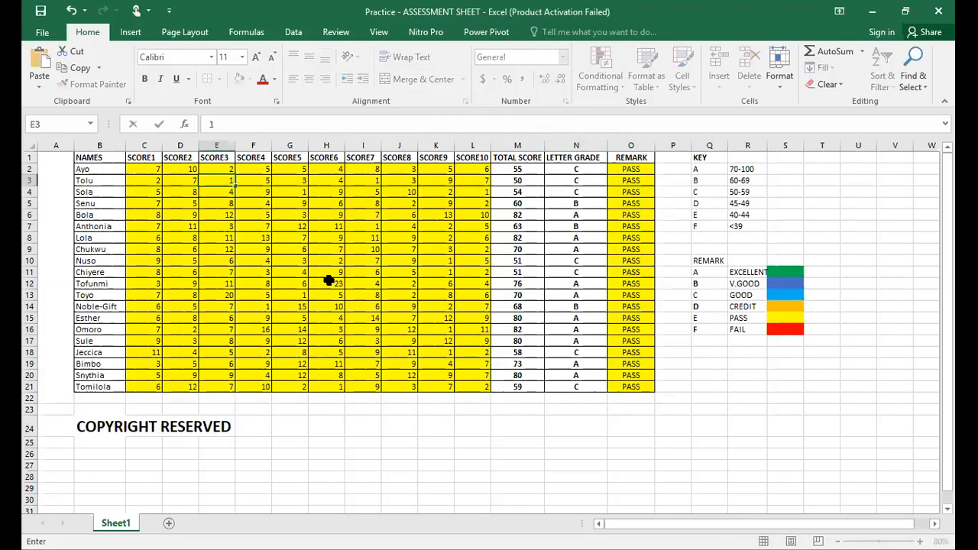
key("Return")
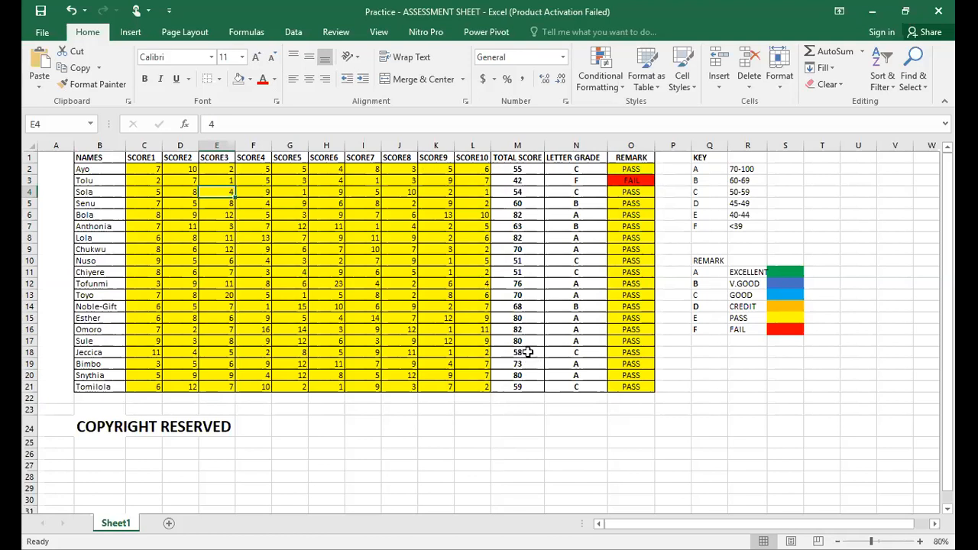
Step: Set the SCORE8 value in cell J18 to 1 to test the FAIL formatting on that row
left_click(525, 353)
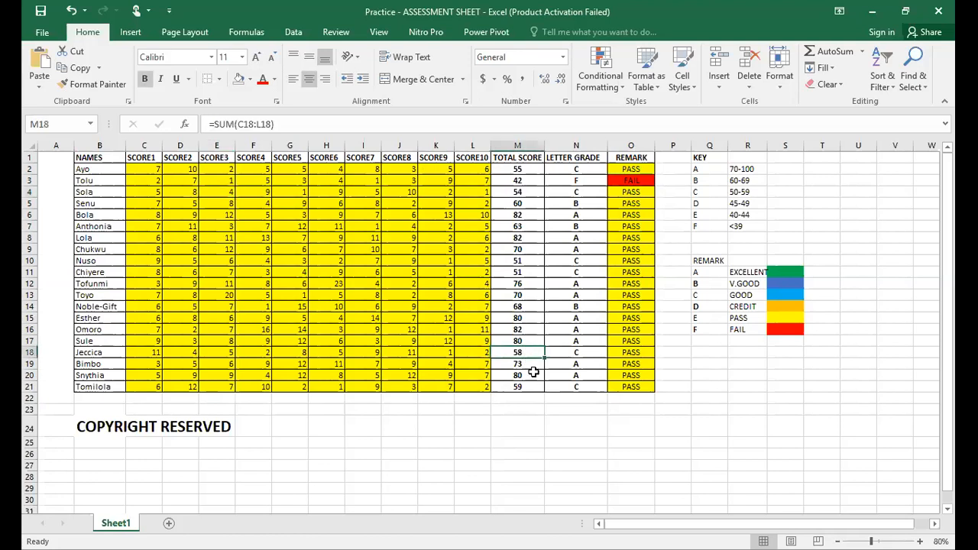
left_click(404, 355)
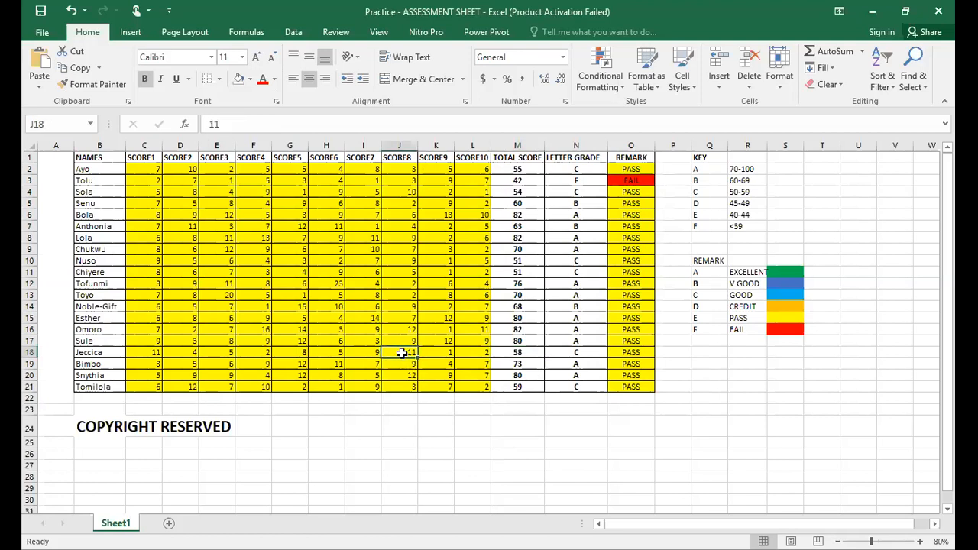
type("1")
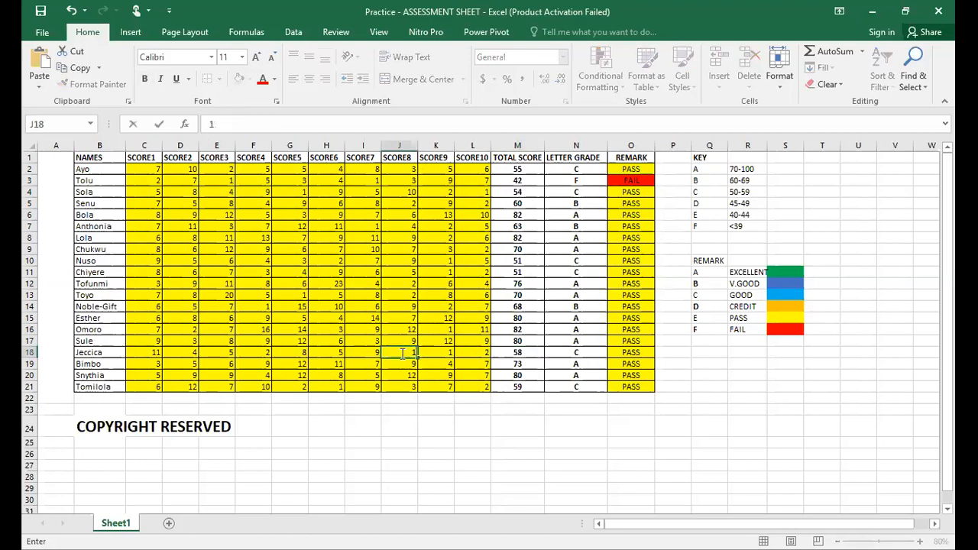
key("Return")
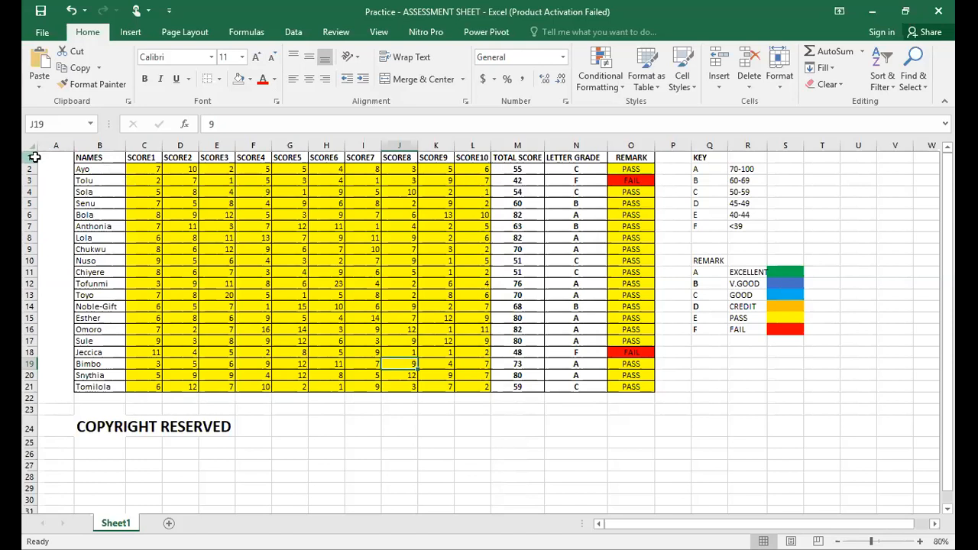
left_click(32, 157)
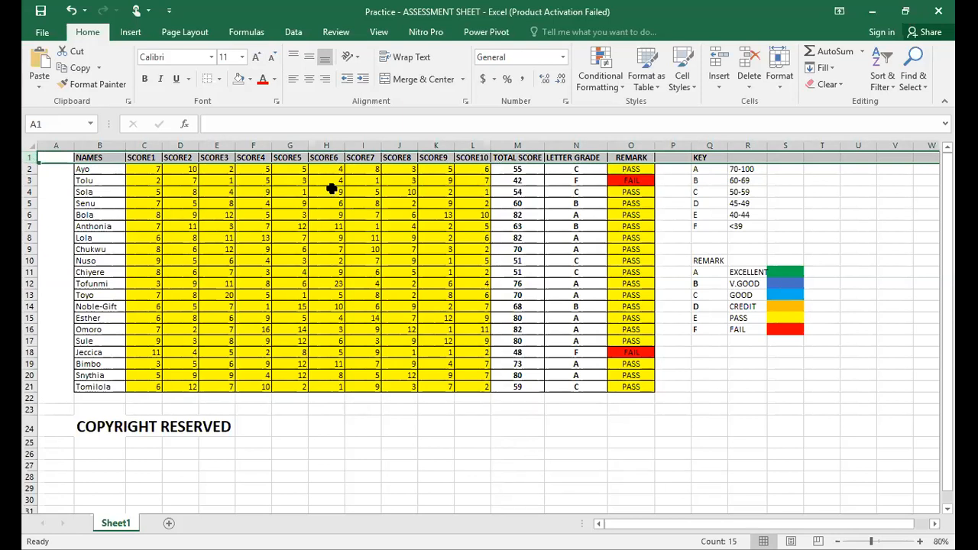
left_click(99, 318)
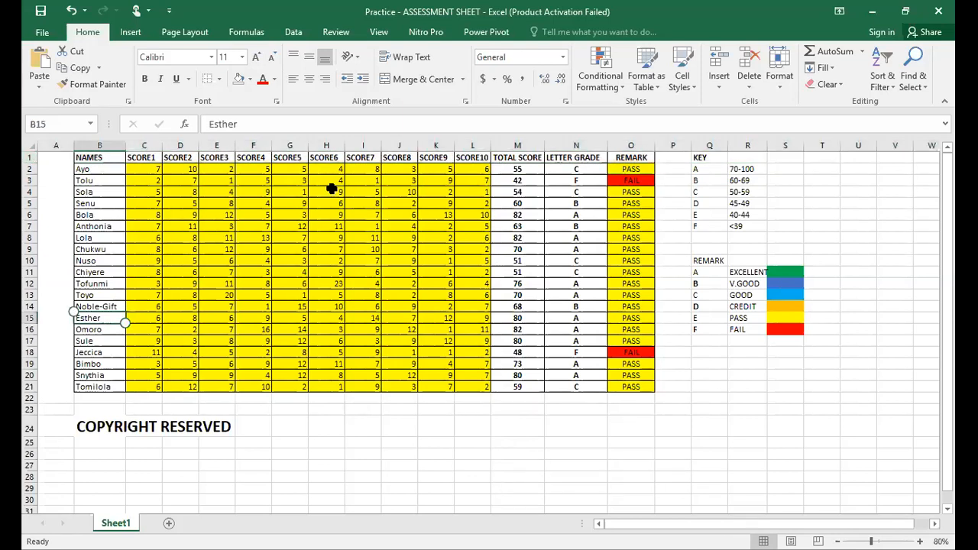
left_click(212, 186)
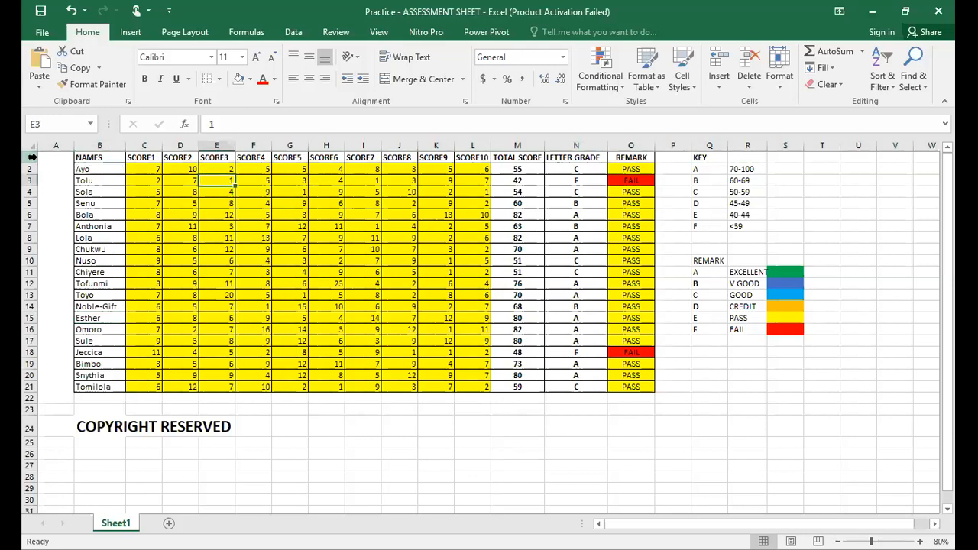
left_click(32, 157)
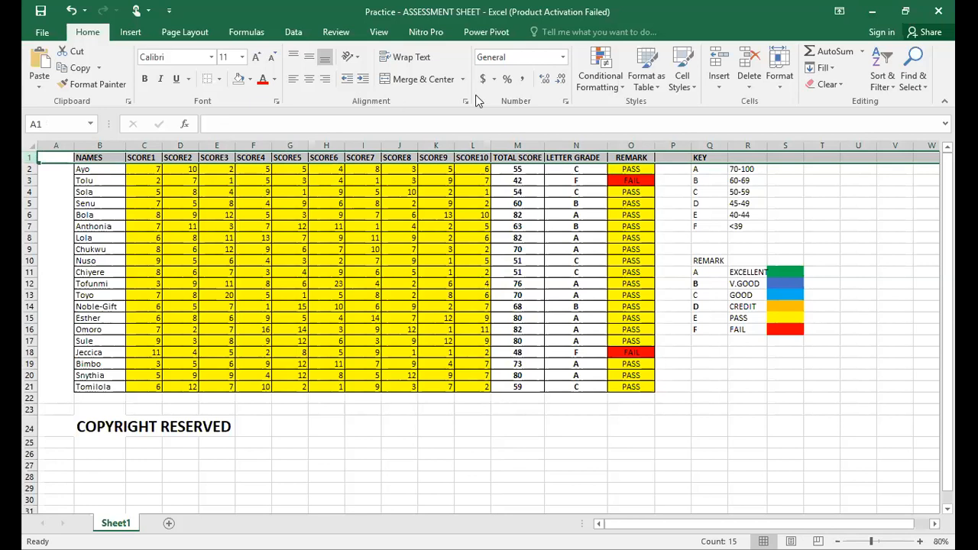
left_click(717, 89)
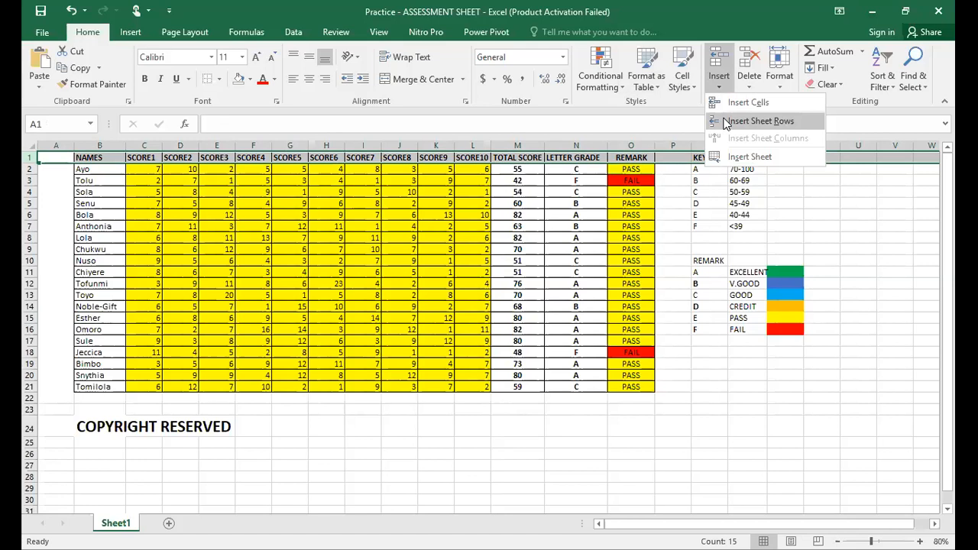
left_click(631, 122)
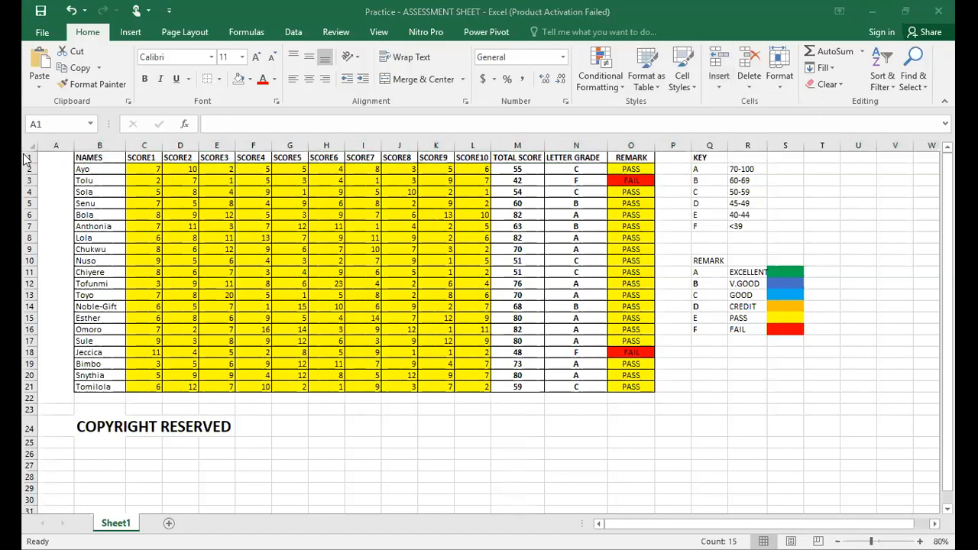
Step: Insert three blank rows above the header row of the score table
left_click(29, 157)
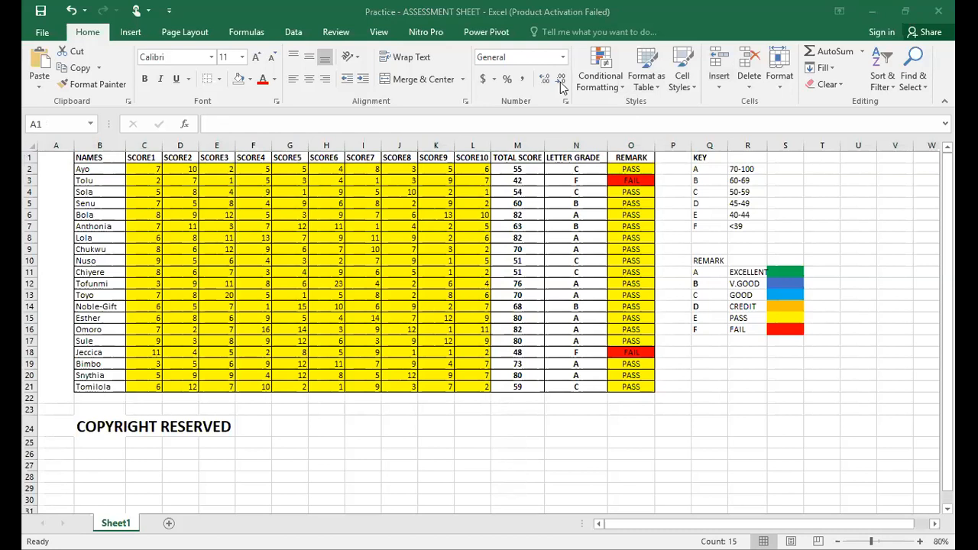
left_click(719, 92)
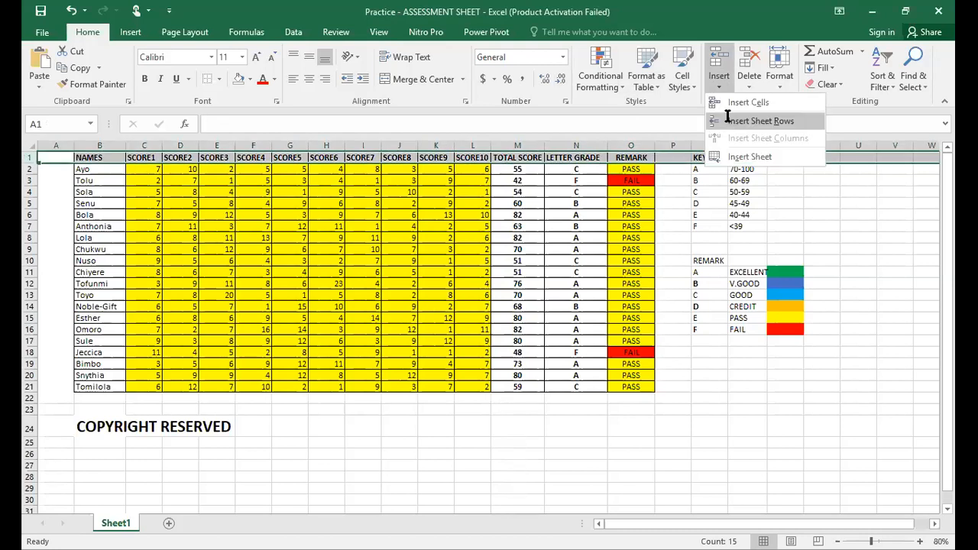
left_click(729, 119)
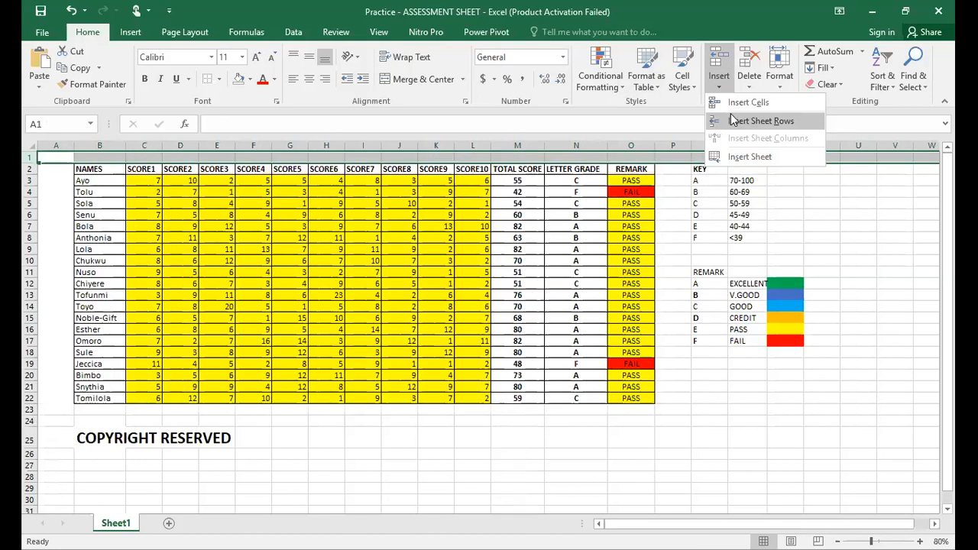
left_click(719, 91)
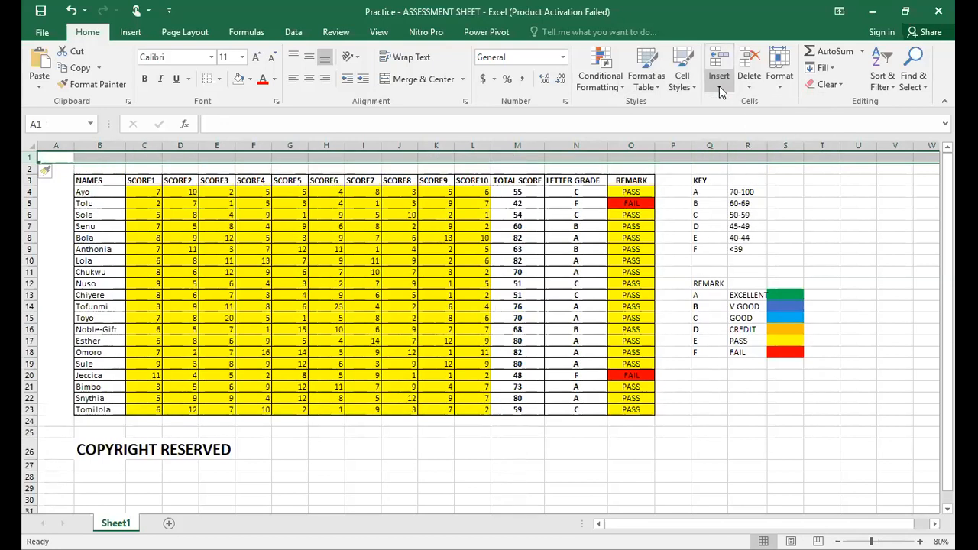
left_click(721, 92)
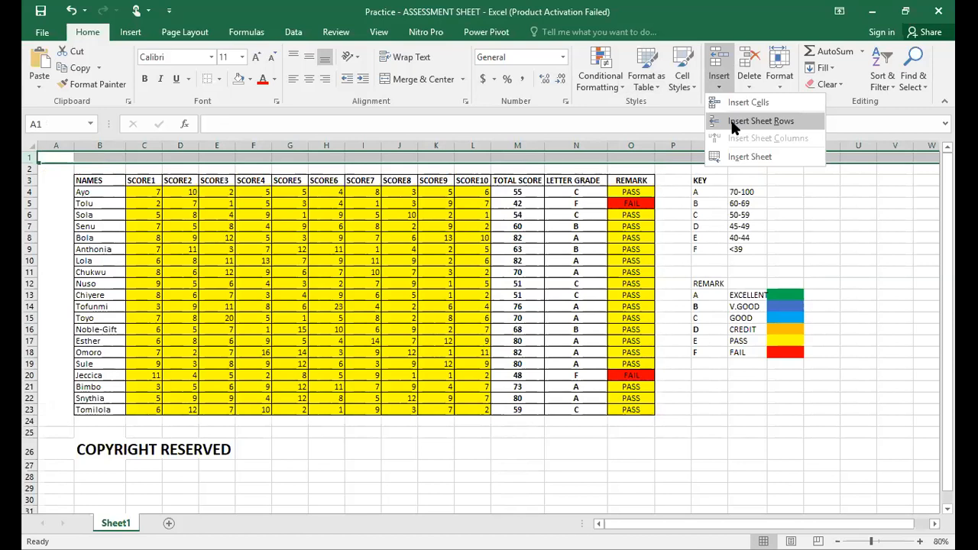
left_click(732, 124)
Step: Enter the label SUMMARY in cell F2 above the score table
left_click(300, 181)
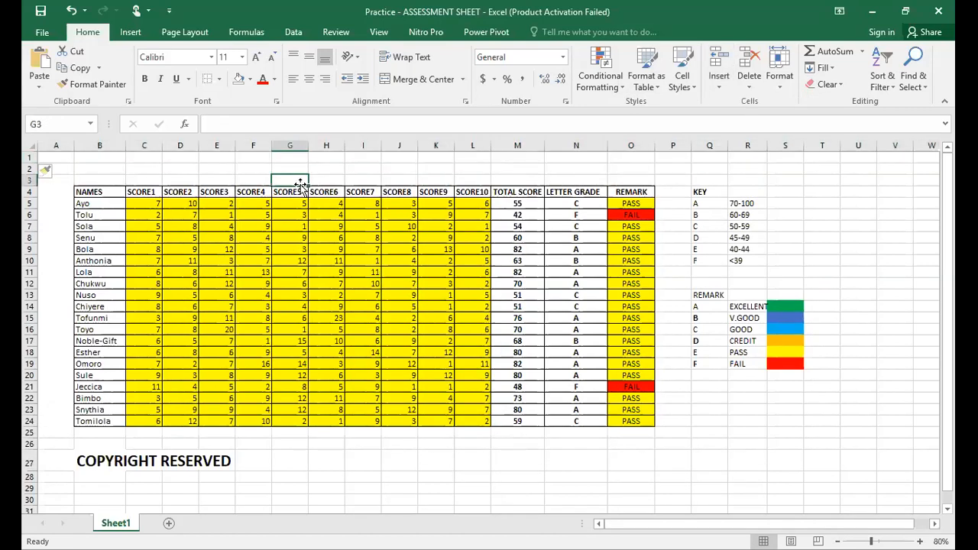
left_click(255, 167)
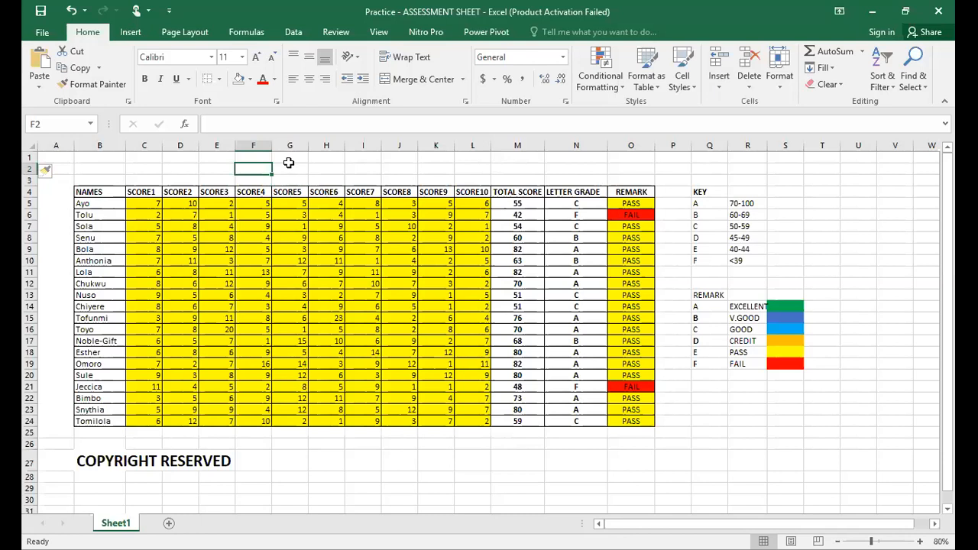
type("sUMA")
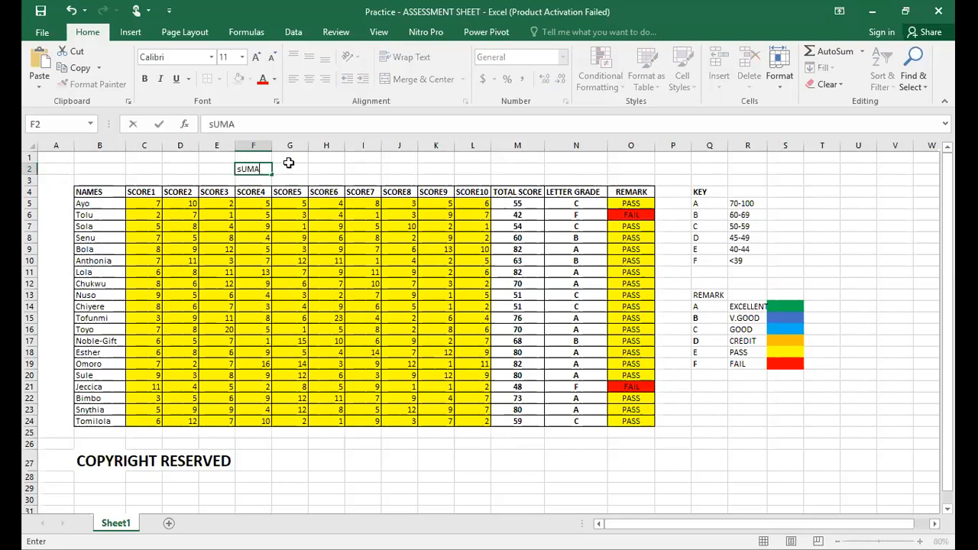
key("BackSpace")
key("BackSpace")
key("BackSpace")
key("BackSpace")
type("SUMMARY")
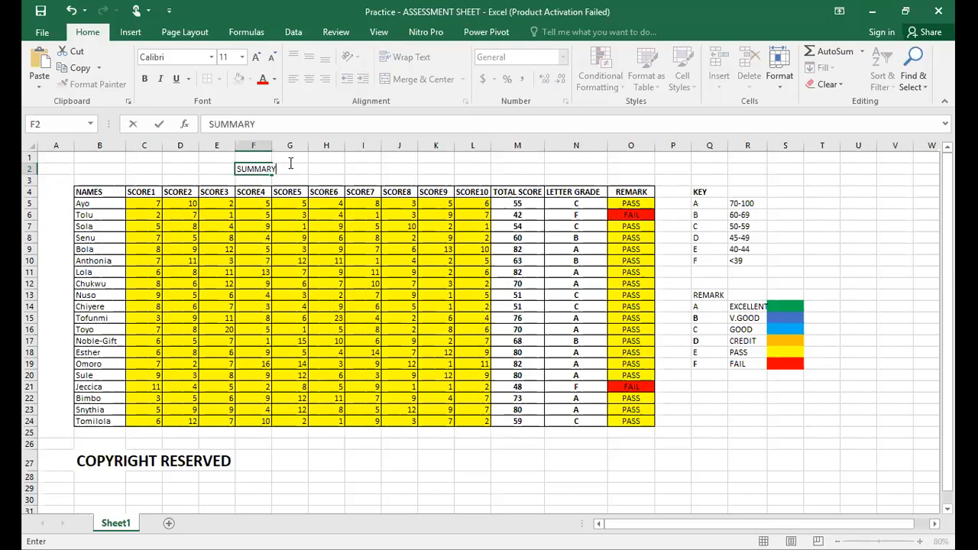
Step: Enter the grade headings A, B, C and F in cells G2 to J2, beside the SUMMARY label
left_click(290, 164)
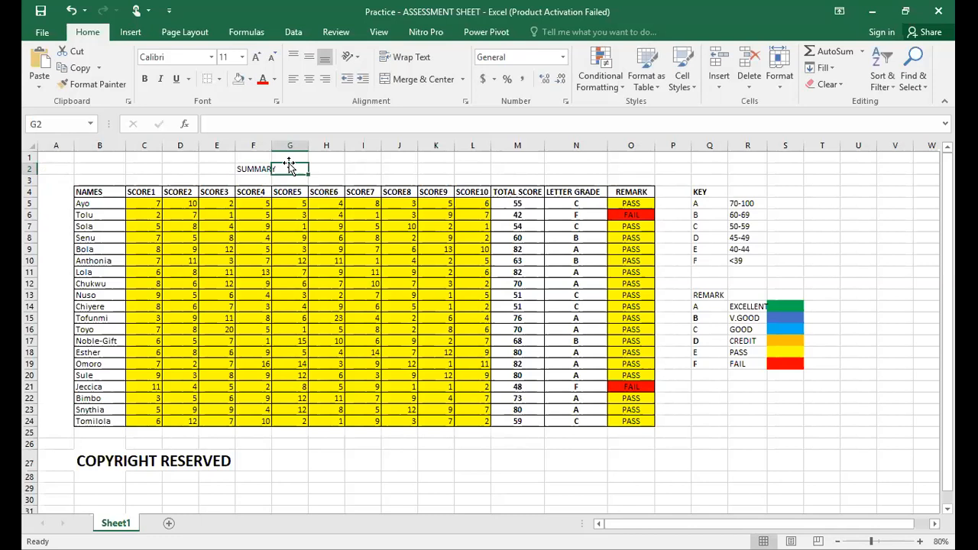
type("A")
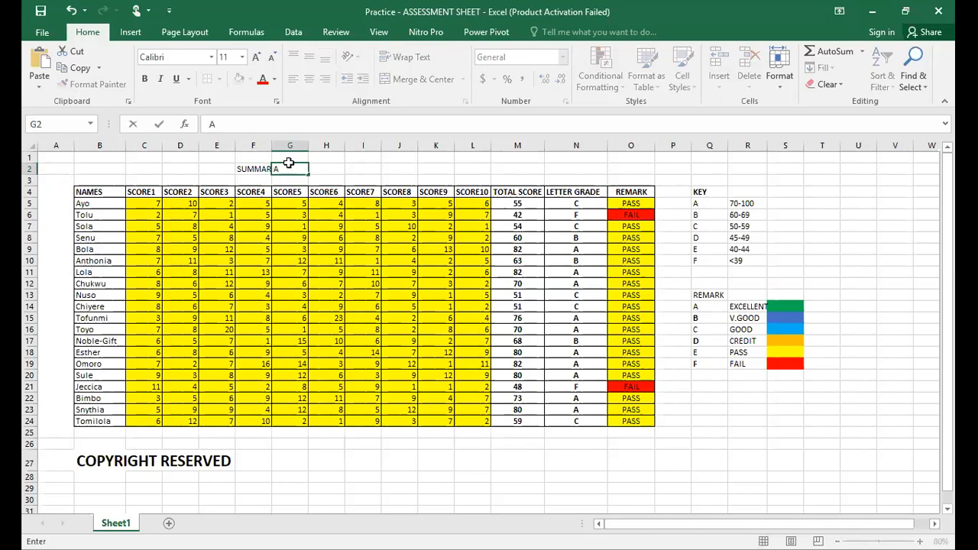
key("Tab")
type("B")
key("Tab")
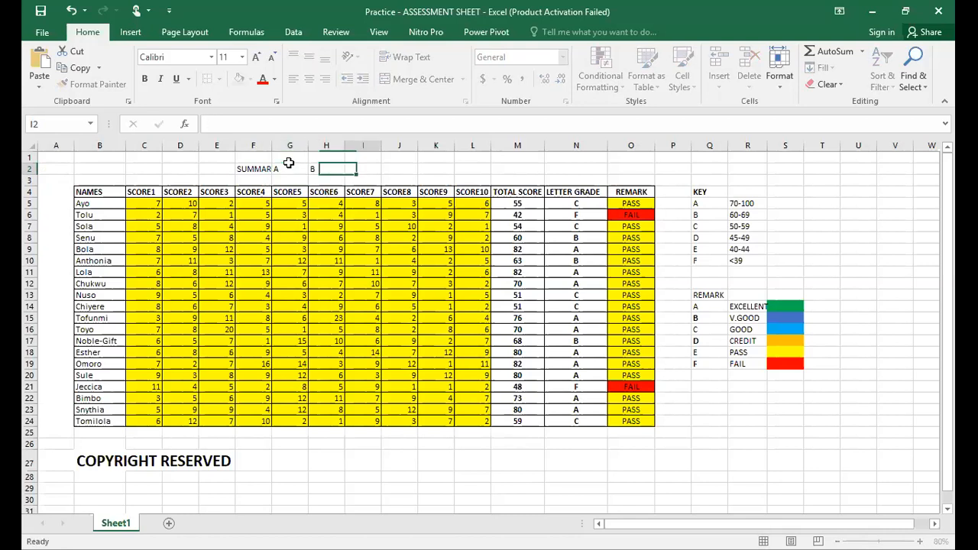
type("C")
key("Tab")
type("F")
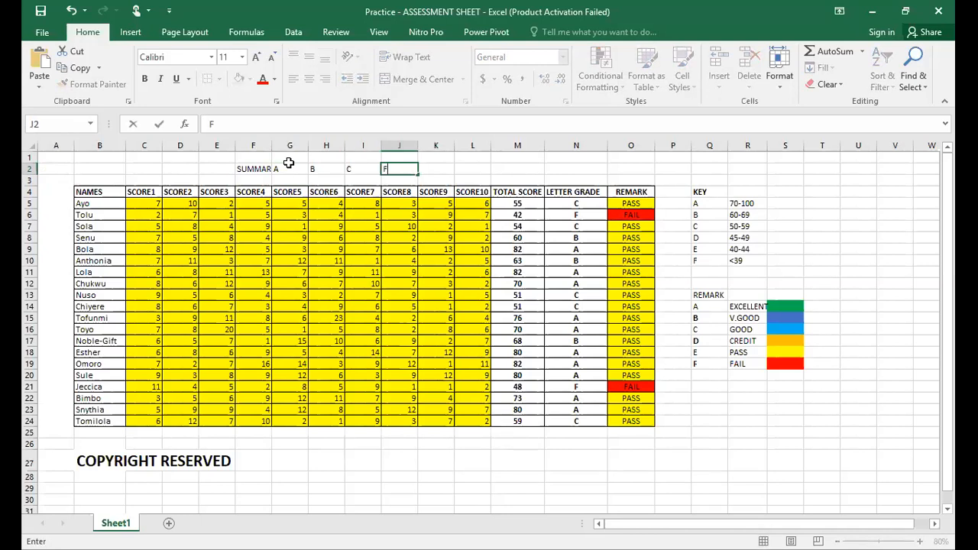
key("Tab")
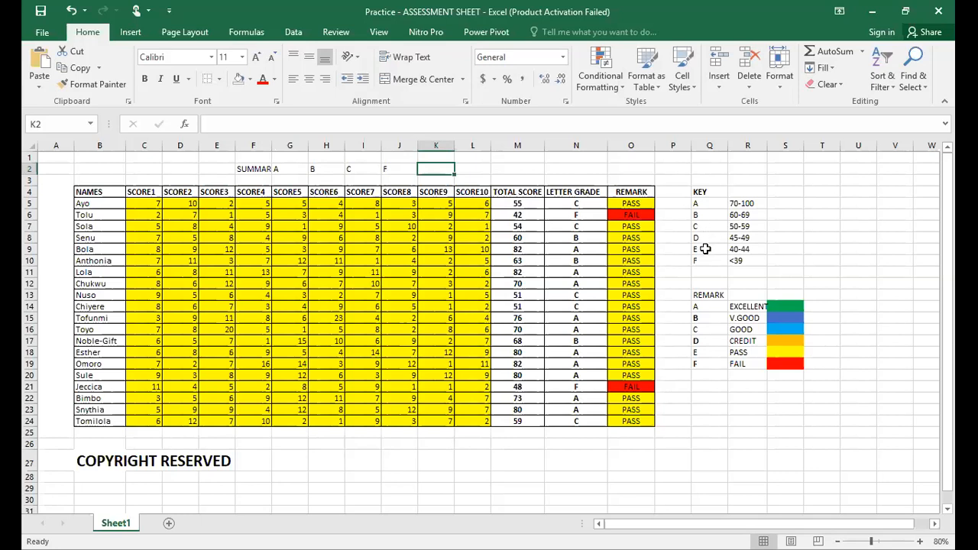
Step: Auto-fit the width of column F to the SUMMARY label
left_click(250, 167)
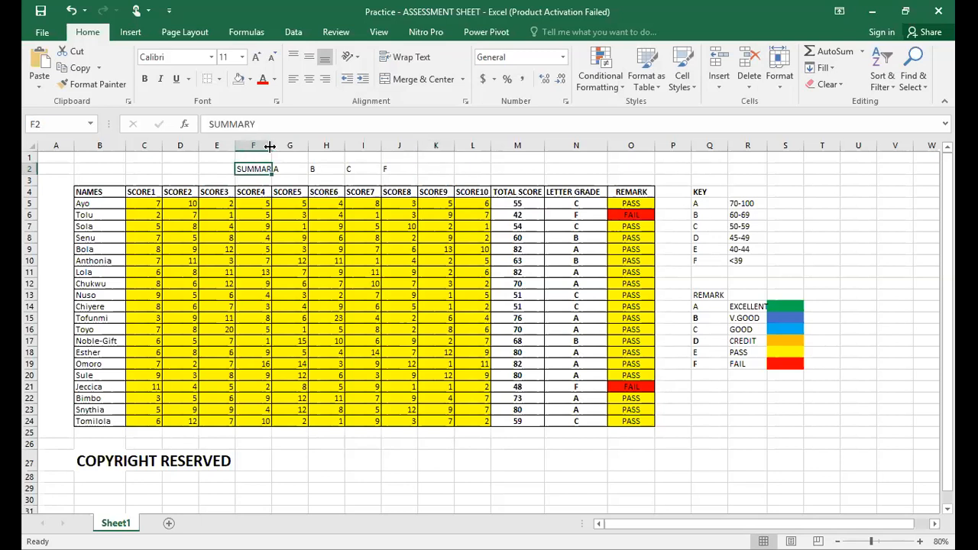
double_click(270, 146)
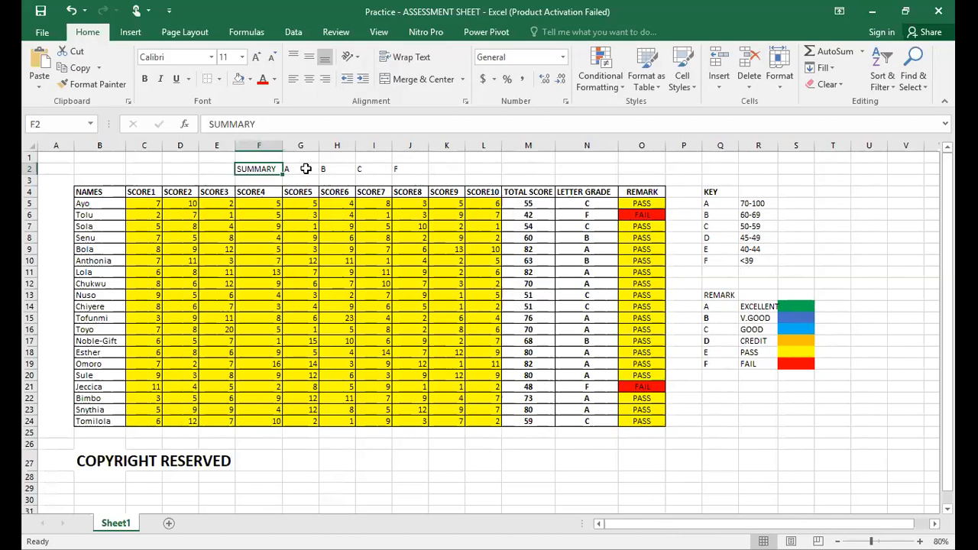
left_click(291, 171)
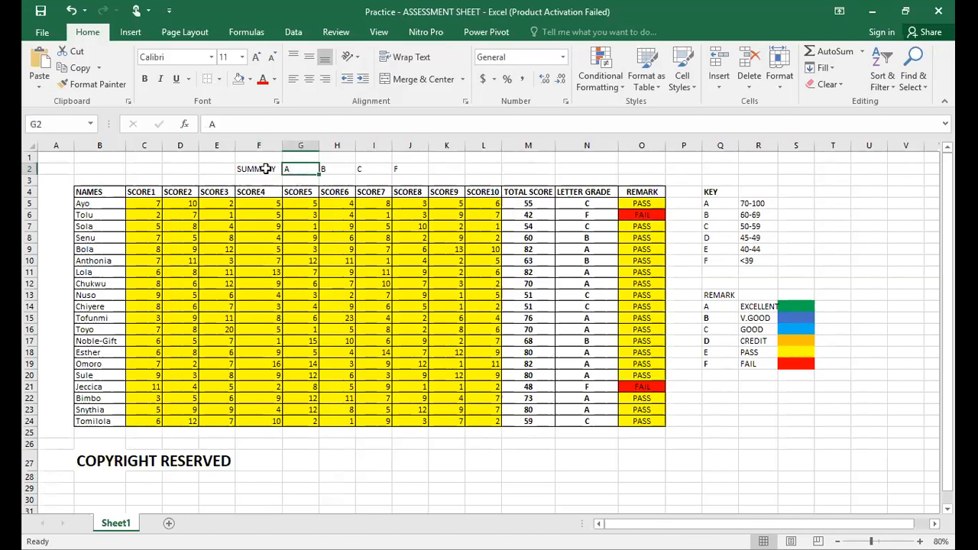
left_click(264, 168)
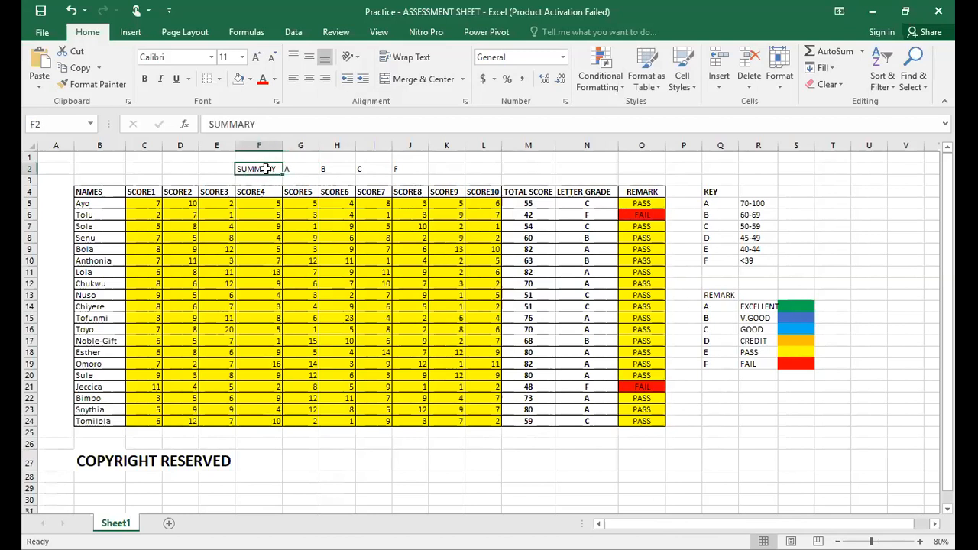
Step: Insert one more blank row above the header row of the score table
left_click(30, 191)
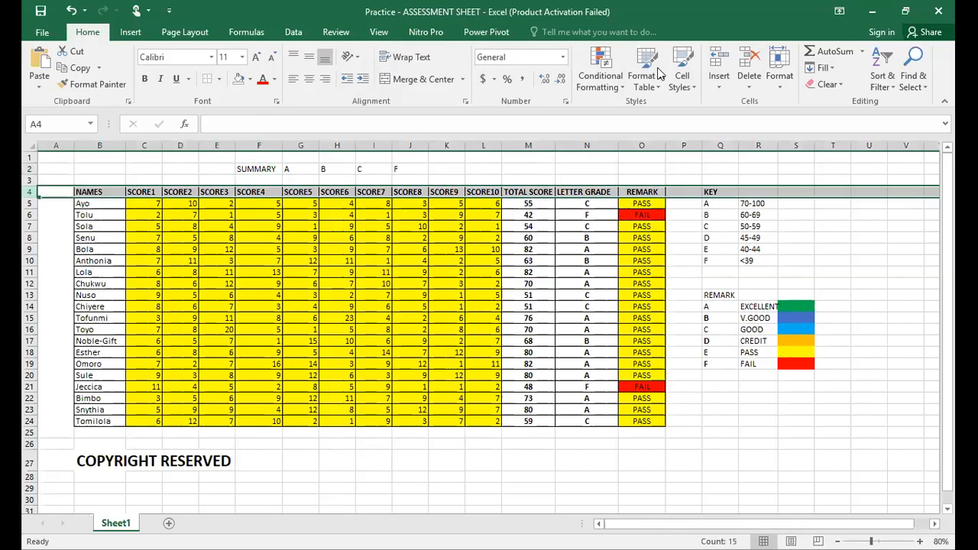
left_click(719, 59)
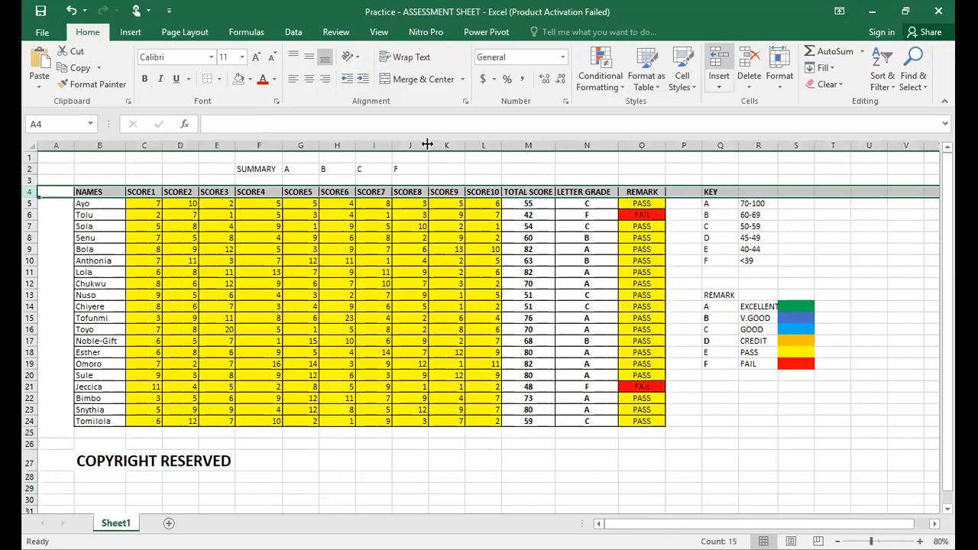
Step: Centre the contents of the summary block F2:J3 and apply all borders to it
left_click(263, 169)
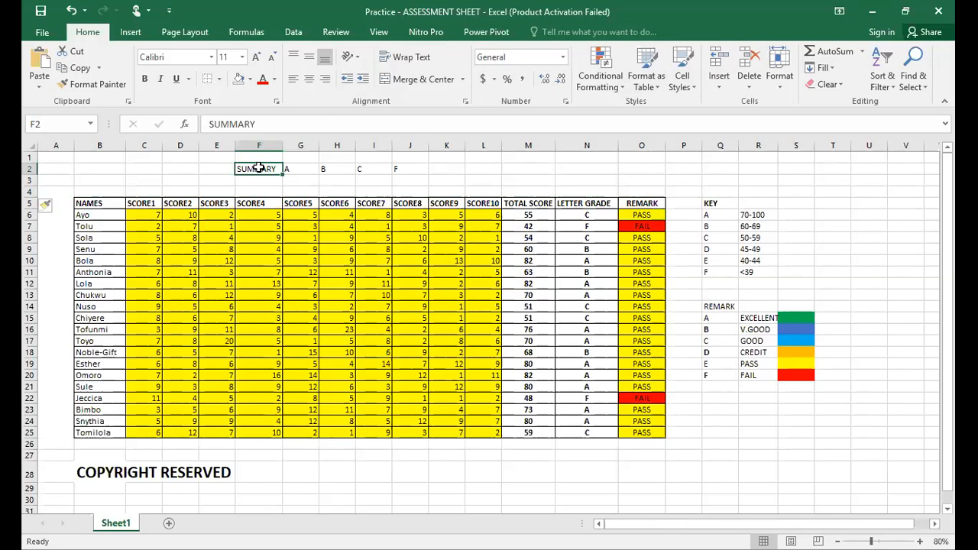
left_click_drag(263, 168, 414, 182)
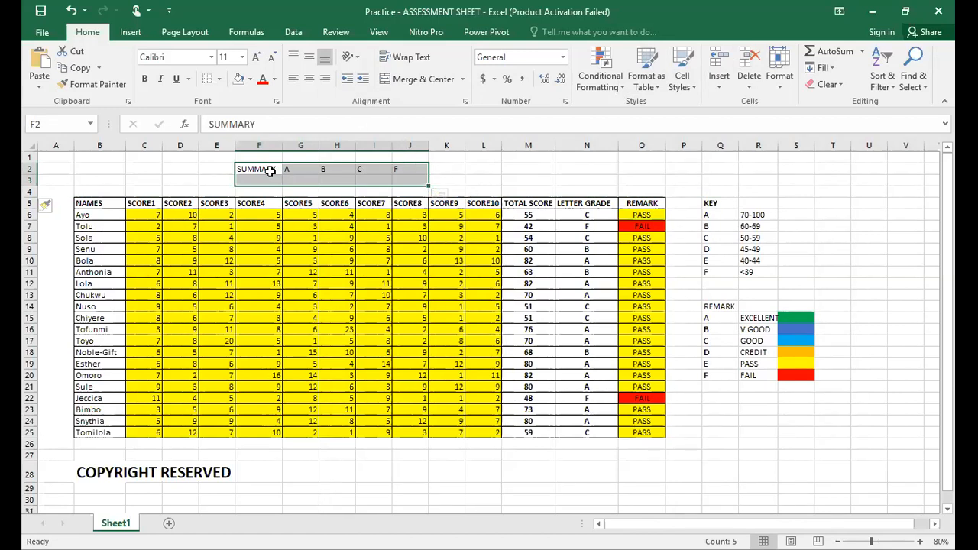
left_click(310, 80)
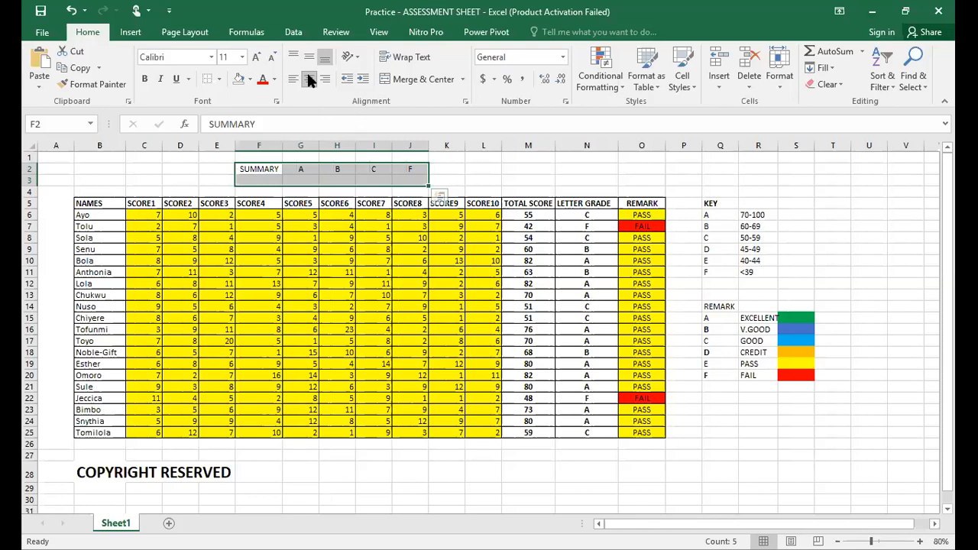
left_click(219, 80)
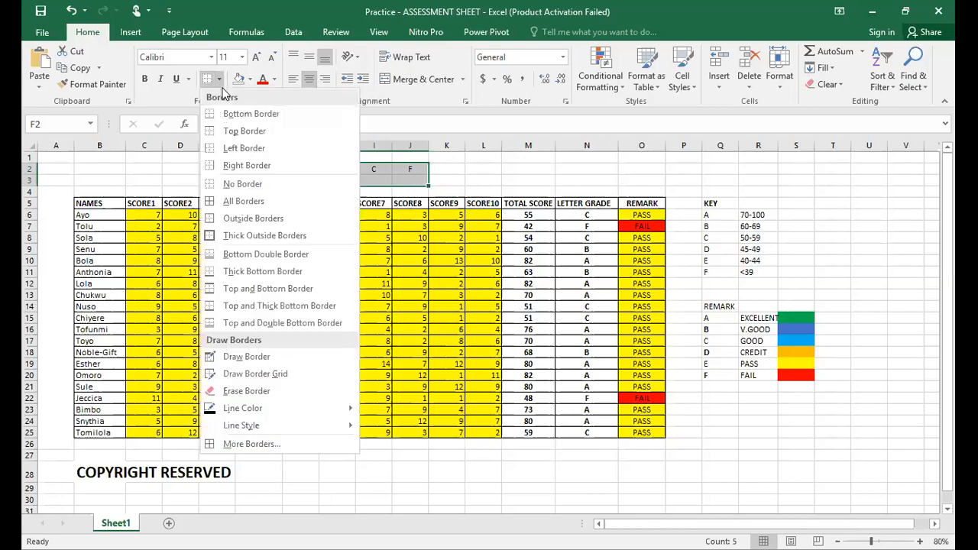
left_click(236, 202)
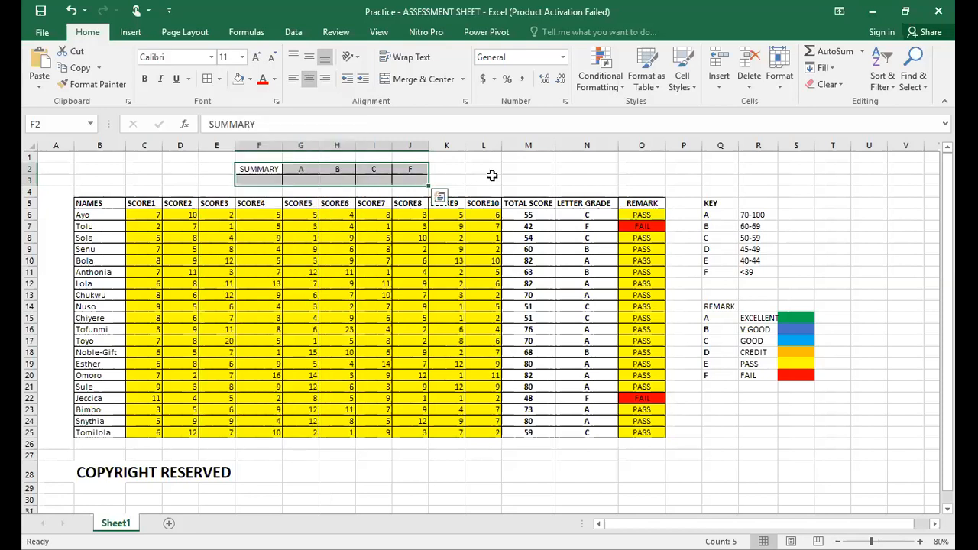
left_click(493, 178)
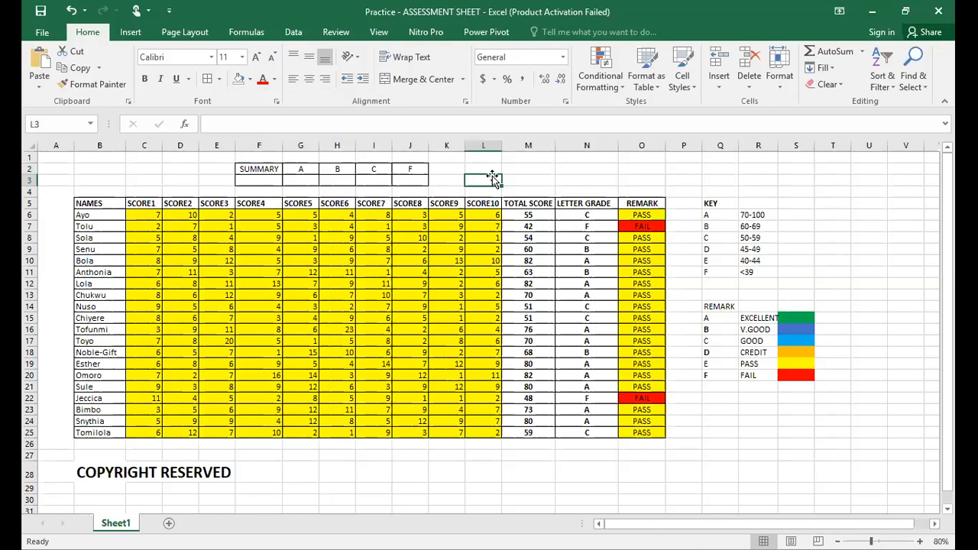
left_click(310, 181)
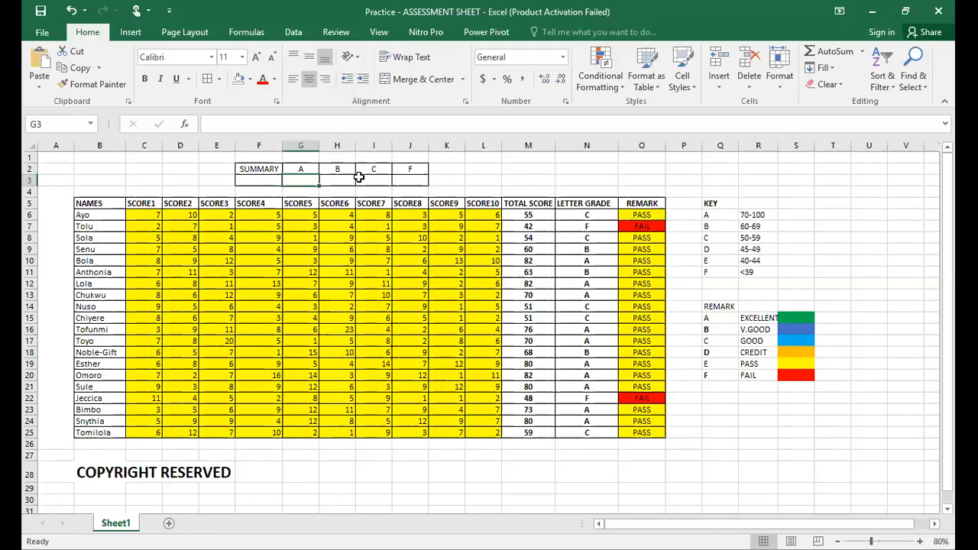
left_click(337, 178)
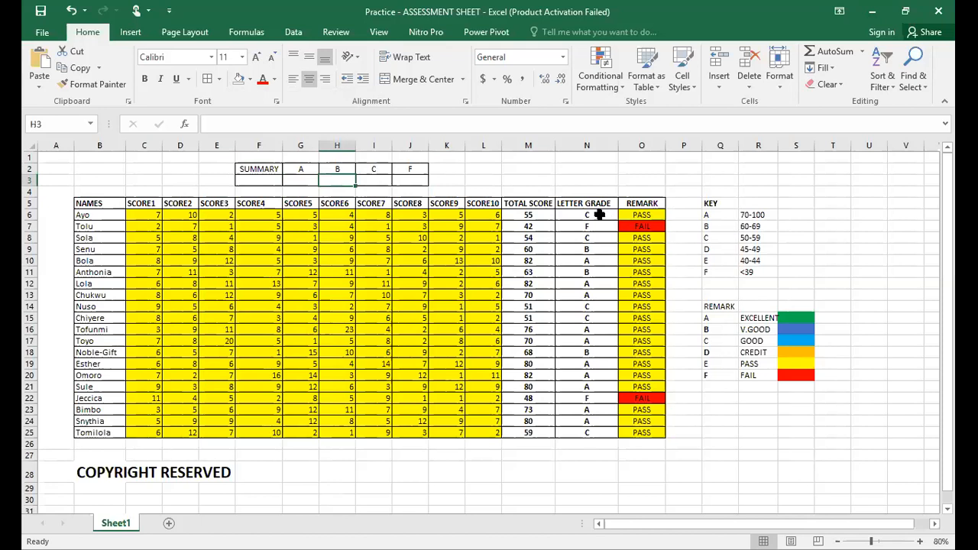
left_click(381, 180)
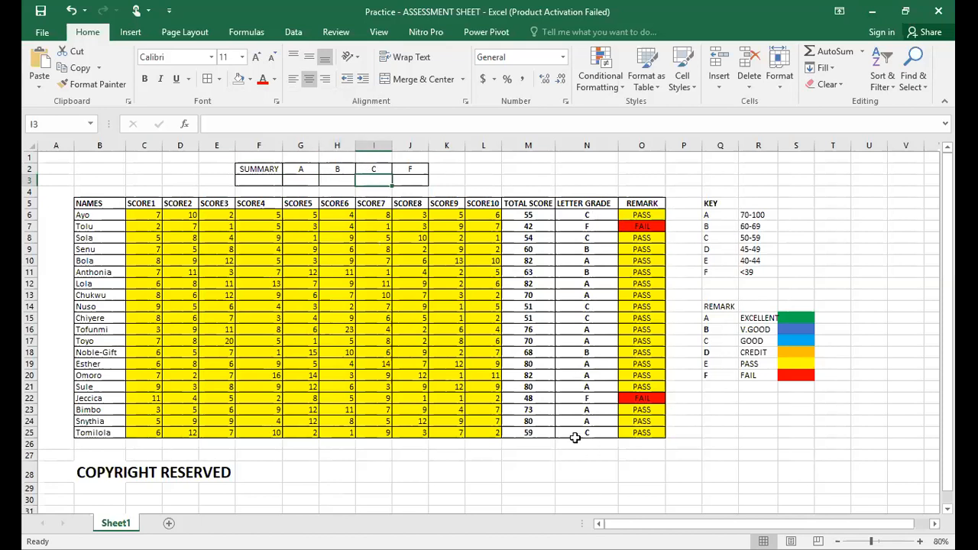
left_click(421, 178)
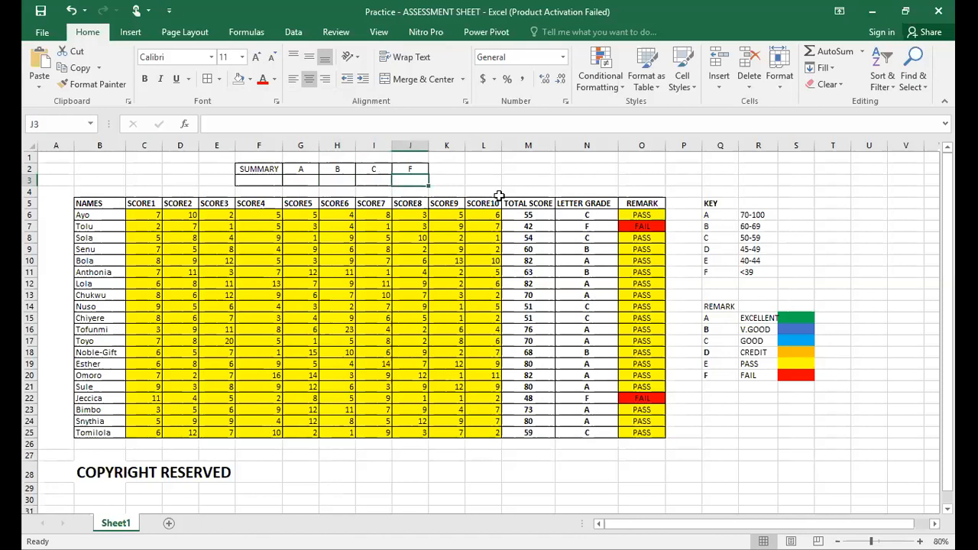
Step: Count the A grades in cell G3 with the formula =COUNTIF(N6:N25,"A")
left_click(300, 179)
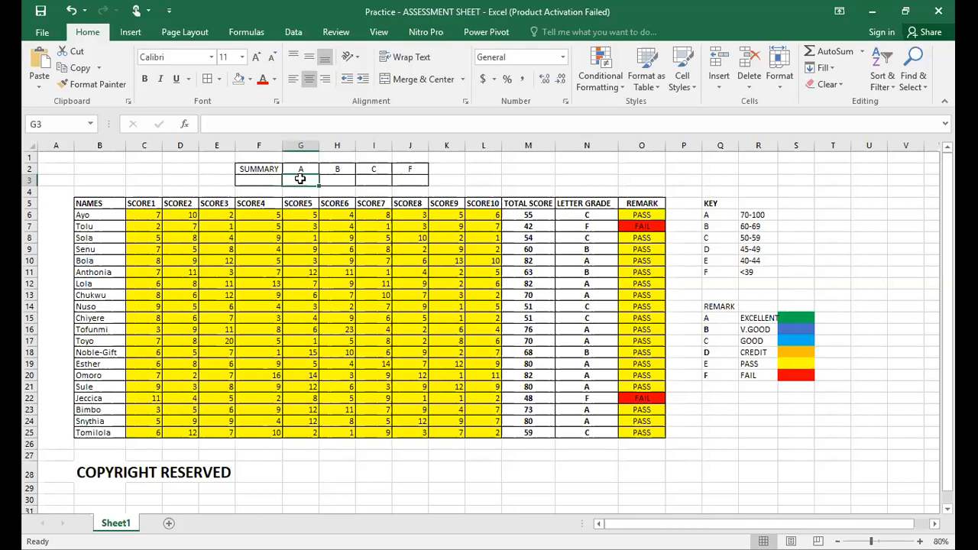
type("=COUNT")
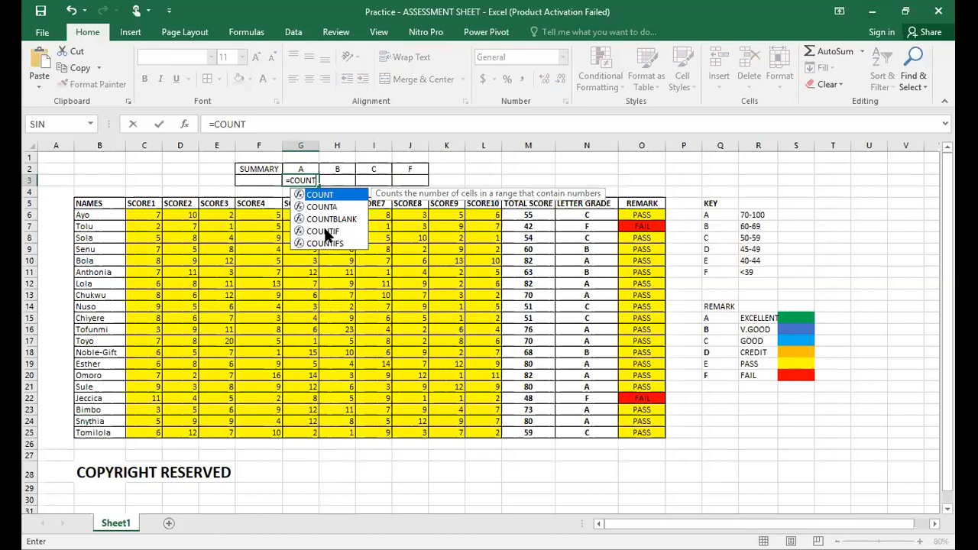
left_click(326, 232)
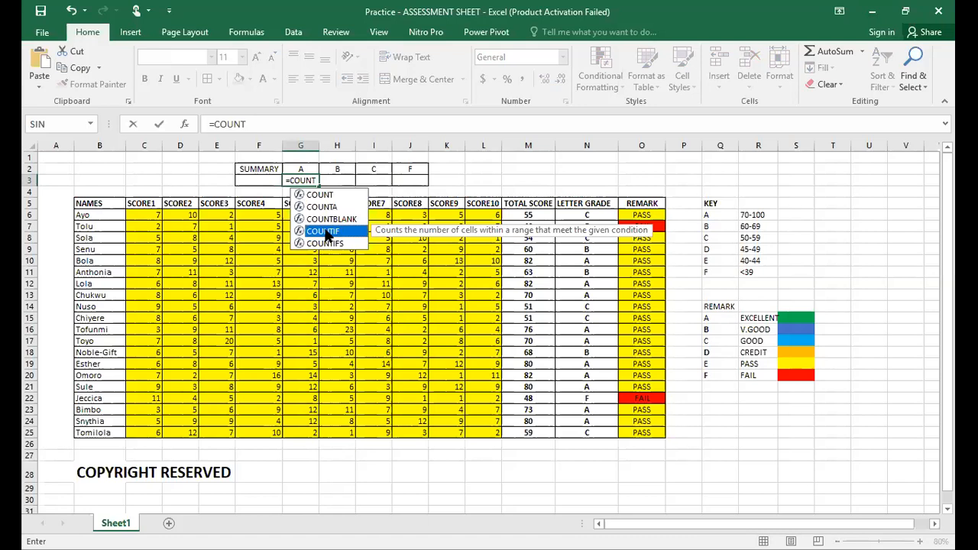
double_click(326, 232)
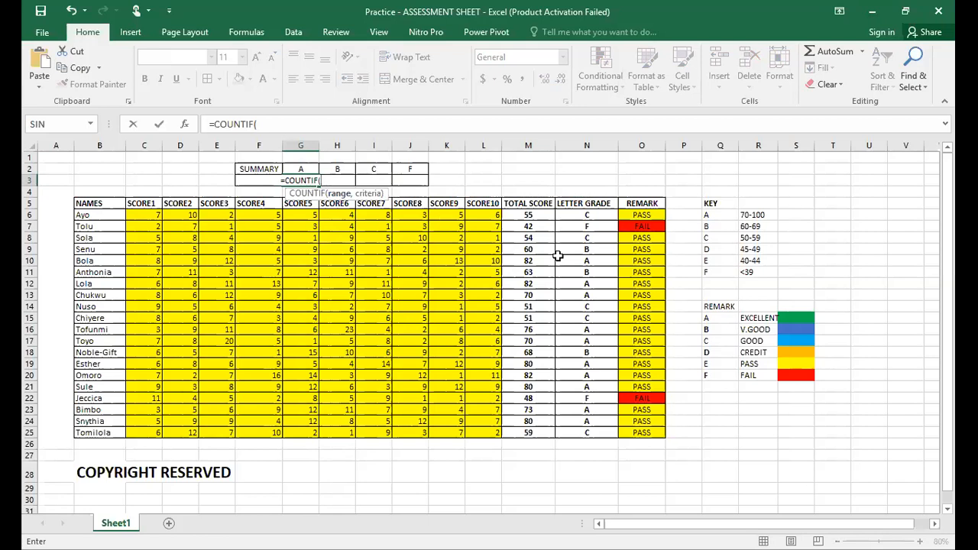
left_click(573, 216)
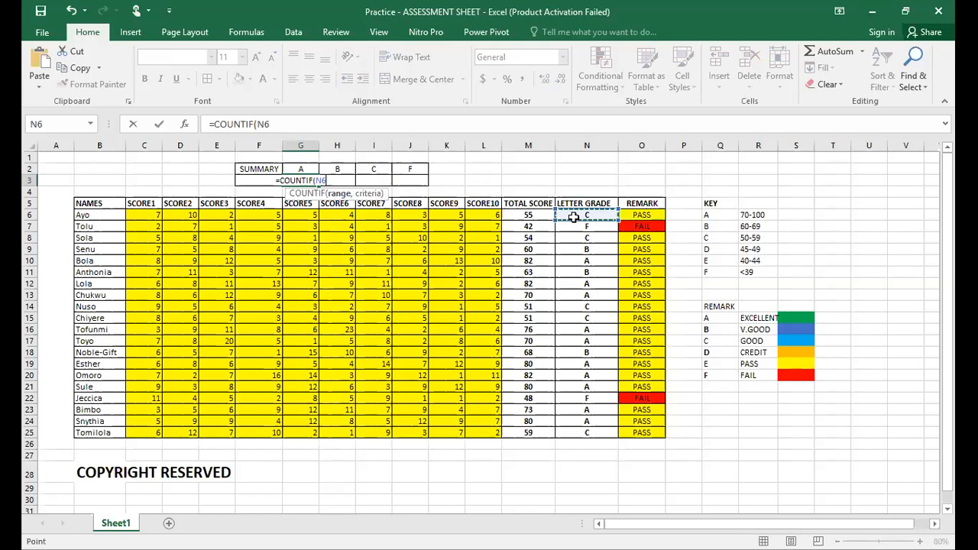
left_click_drag(573, 217, 585, 427)
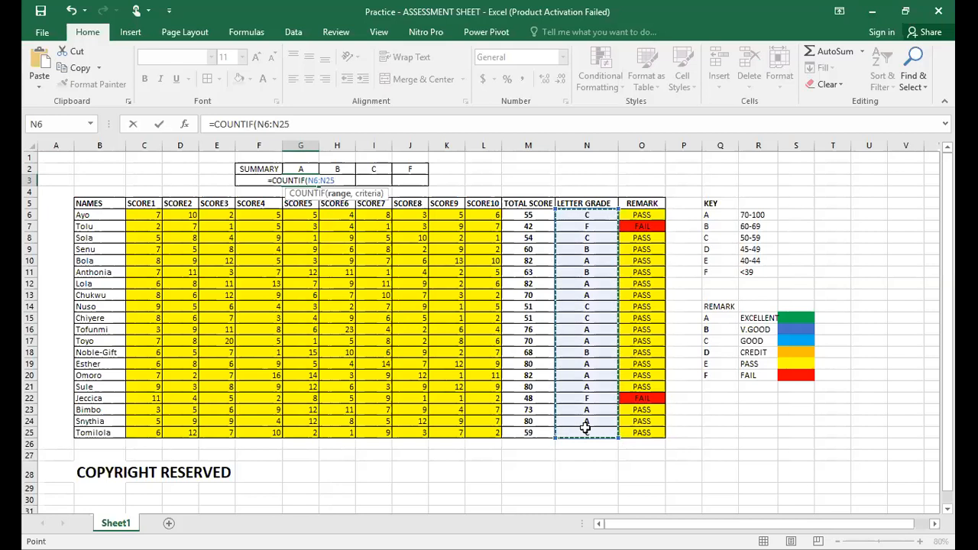
type(",")
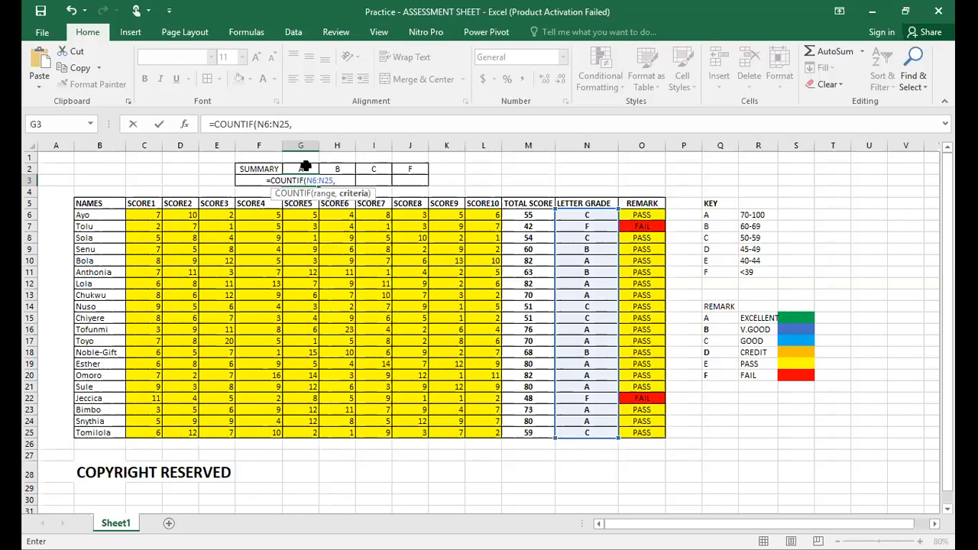
type("@")
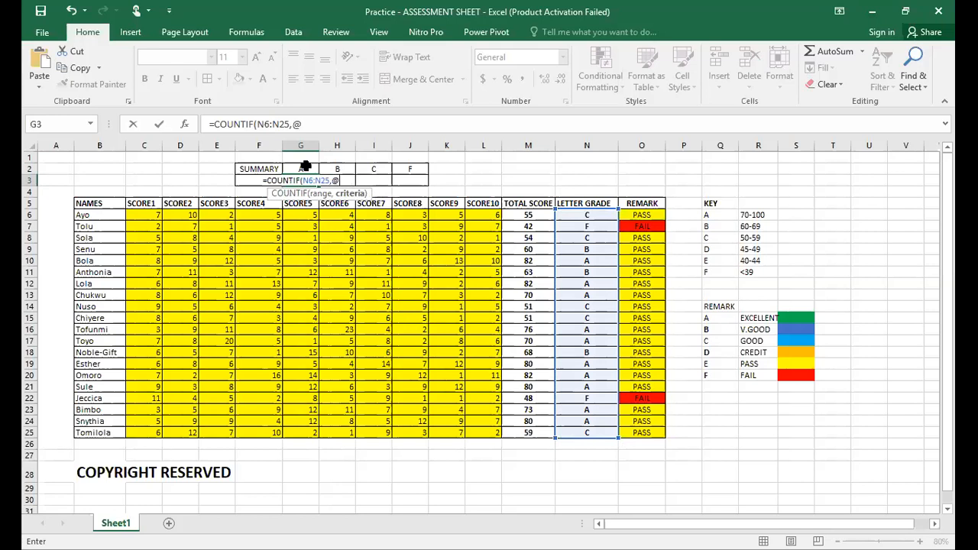
key("BackSpace")
type("\"")
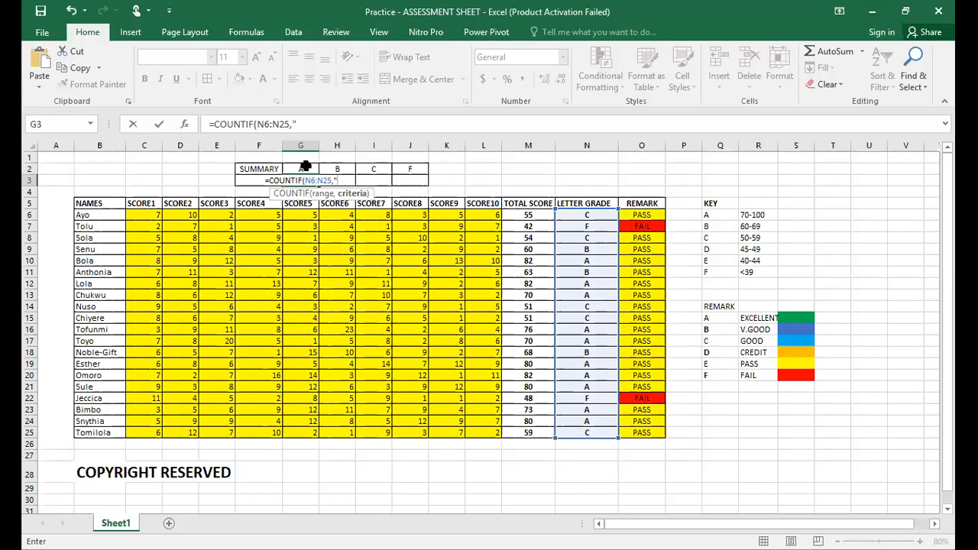
type("A")
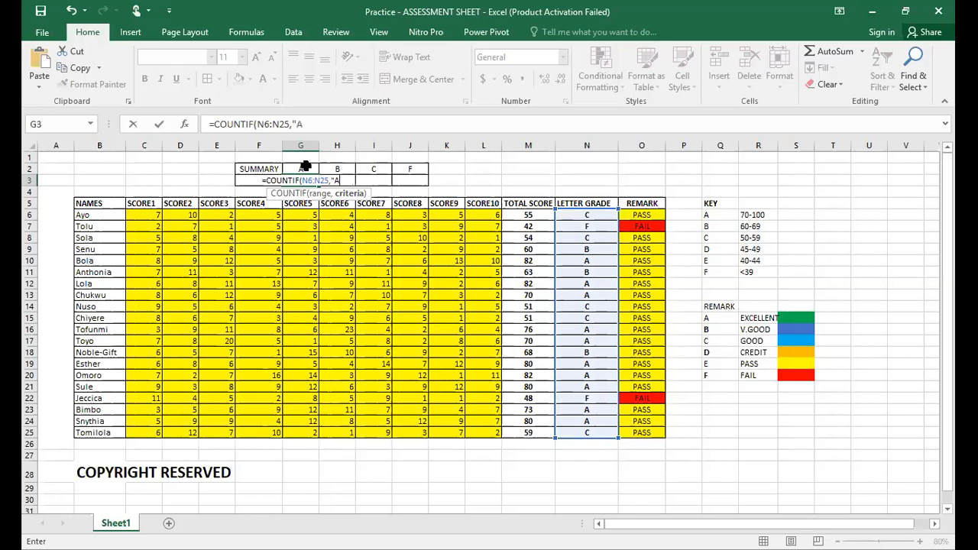
type("\")")
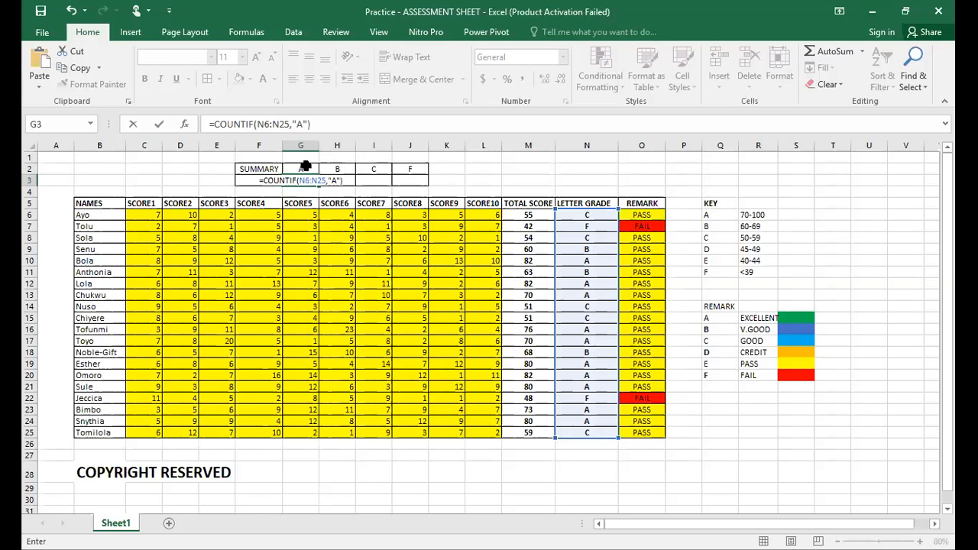
key("Return")
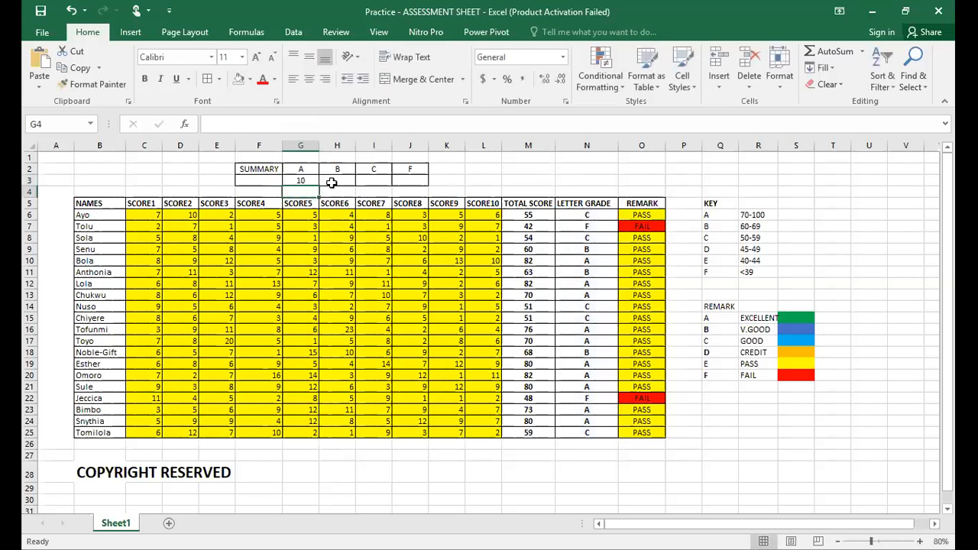
Step: Go through the LETTER GRADE cells one by one from N6 down to N25 to review the counted range
left_click(576, 215)
key("Down")
key("Down")
key("Down")
key("Down")
key("Down")
key("Down")
key("Down")
key("Down")
key("Down")
key("Down")
key("Down")
key("Down")
key("Down")
key("Down")
key("Down")
key("Down")
key("Down")
key("Down")
key("Down")
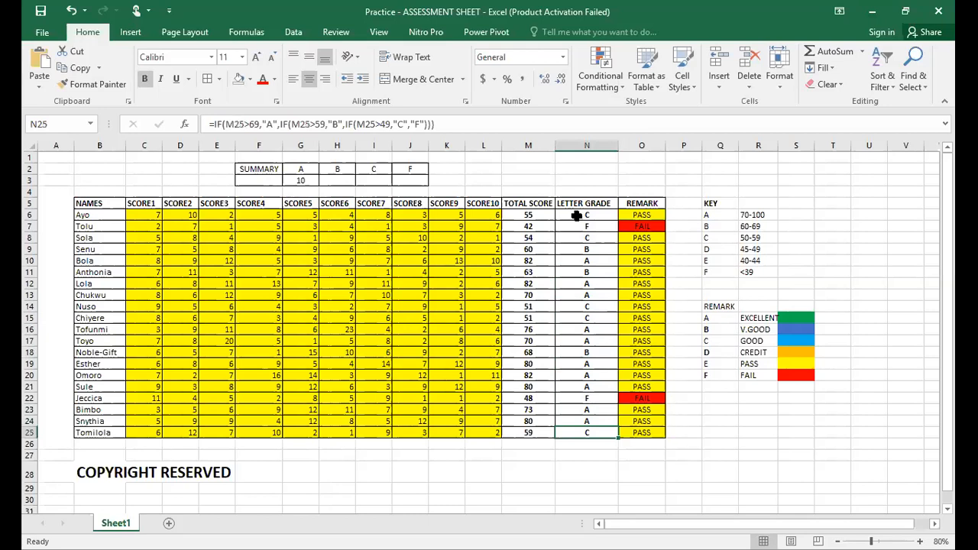
Step: Tally each A grade in the LETTER GRADE column to check the count in the summary
left_click(596, 260)
left_click(582, 283)
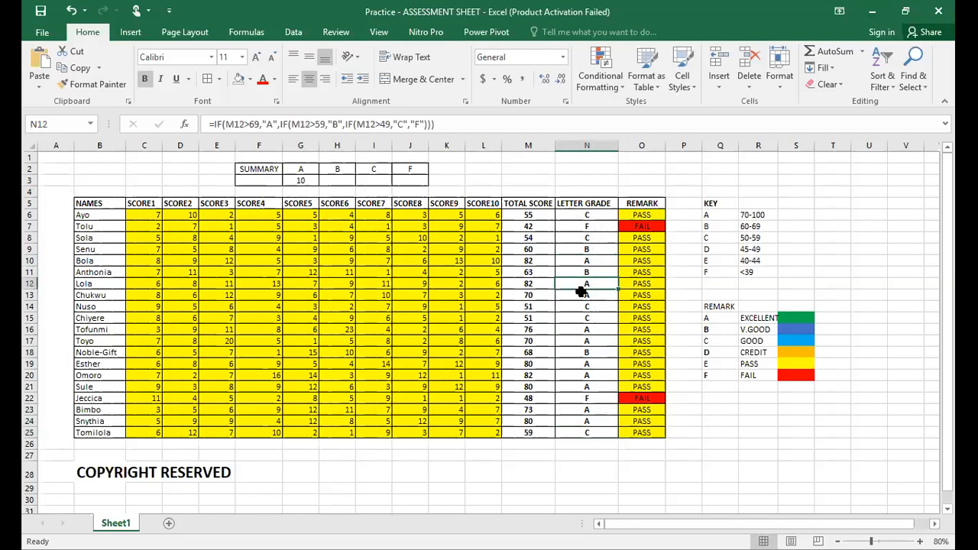
left_click(573, 294)
left_click(572, 329)
left_click(571, 343)
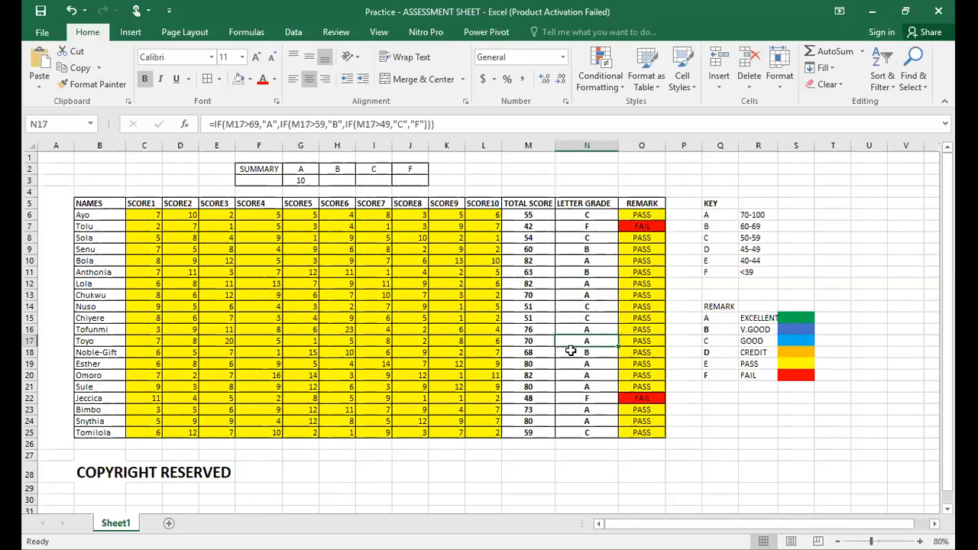
left_click(571, 364)
left_click(569, 376)
left_click(566, 386)
left_click(566, 410)
left_click(565, 421)
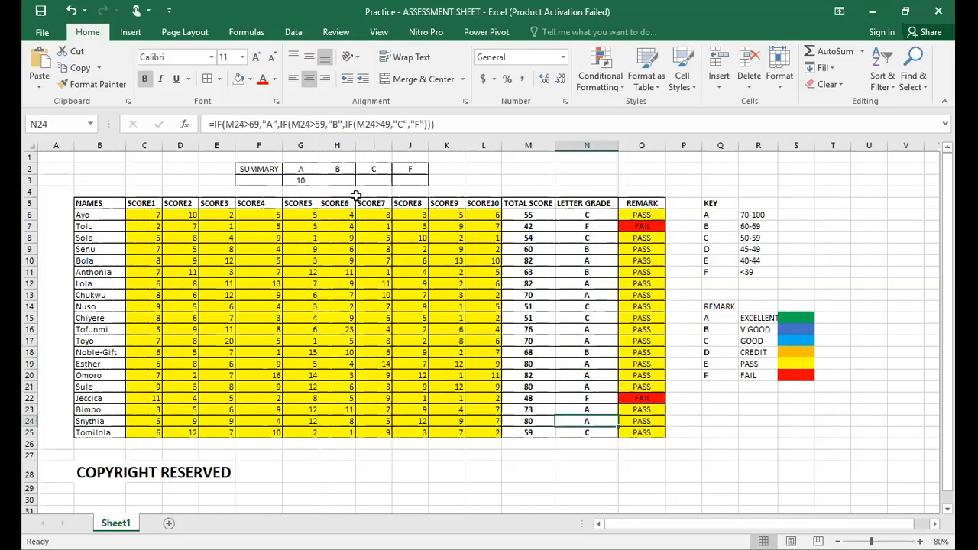
Step: Start a COUNTIF formula in cell H3 under B, using the letter grades N6:N25 as its range
left_click(337, 173)
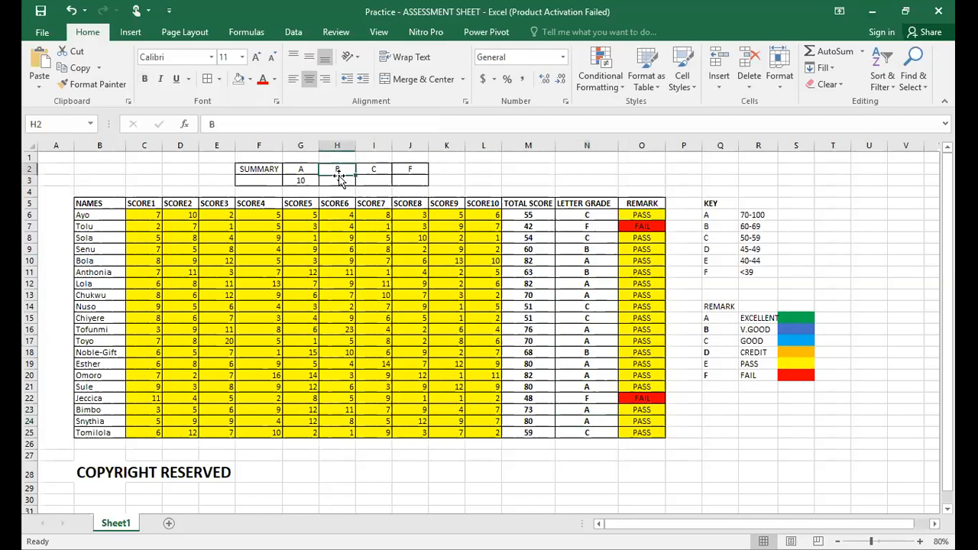
left_click(332, 178)
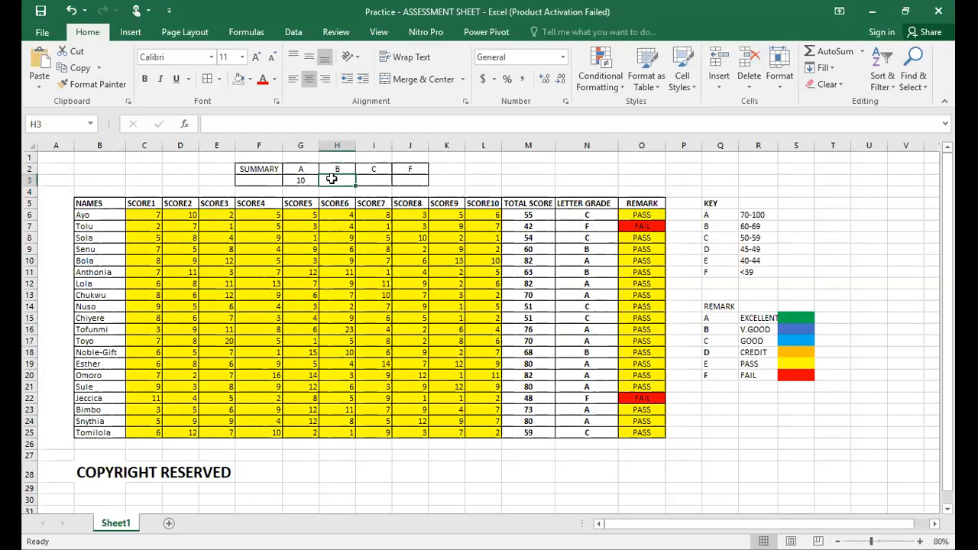
type("=")
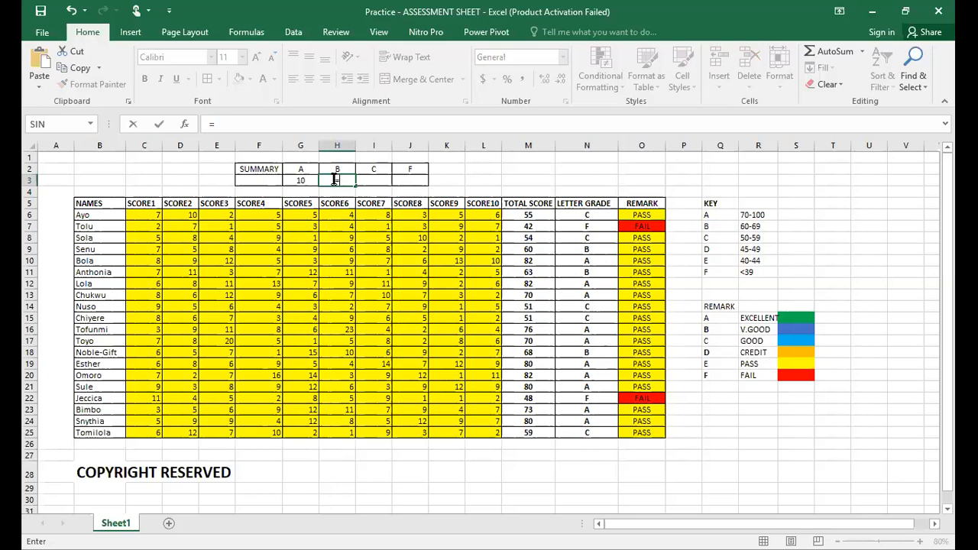
type("COUN")
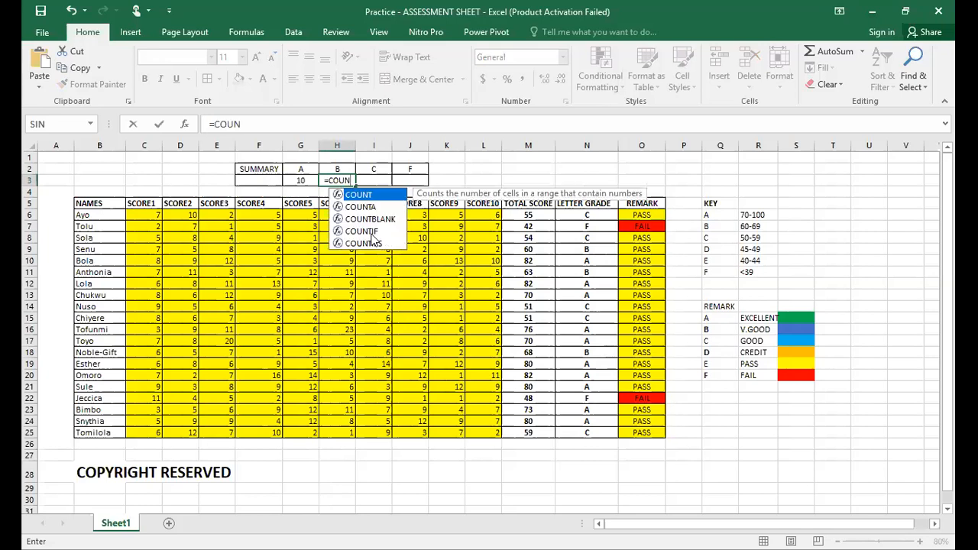
left_click(371, 234)
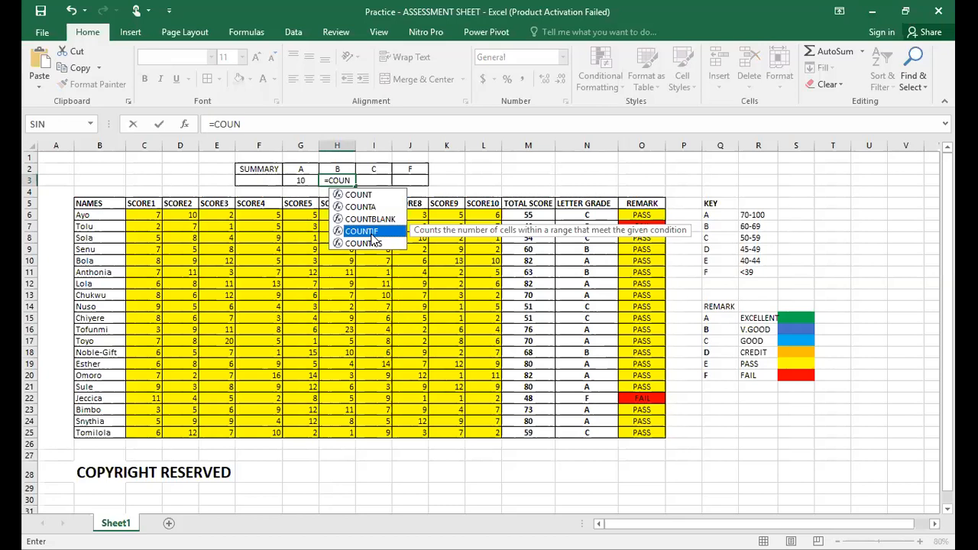
double_click(371, 230)
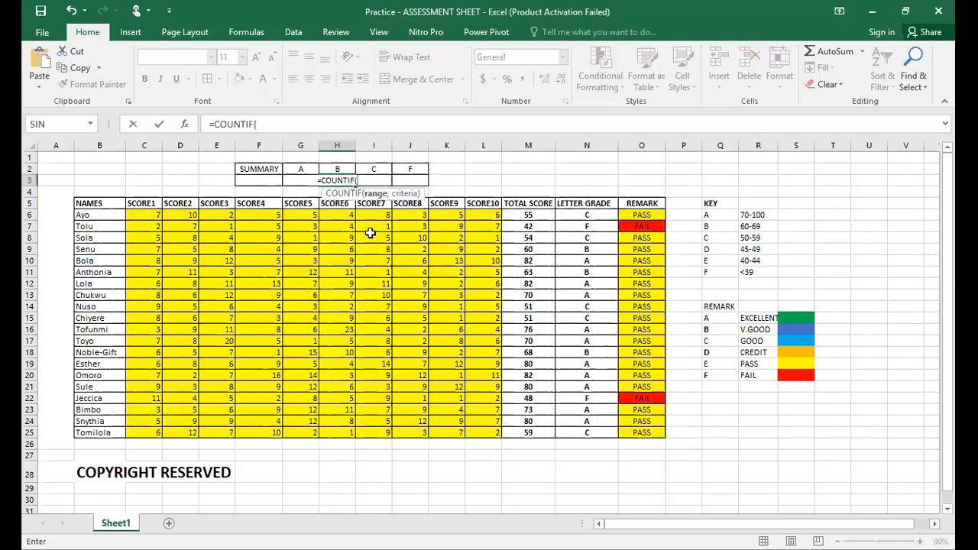
left_click(566, 214)
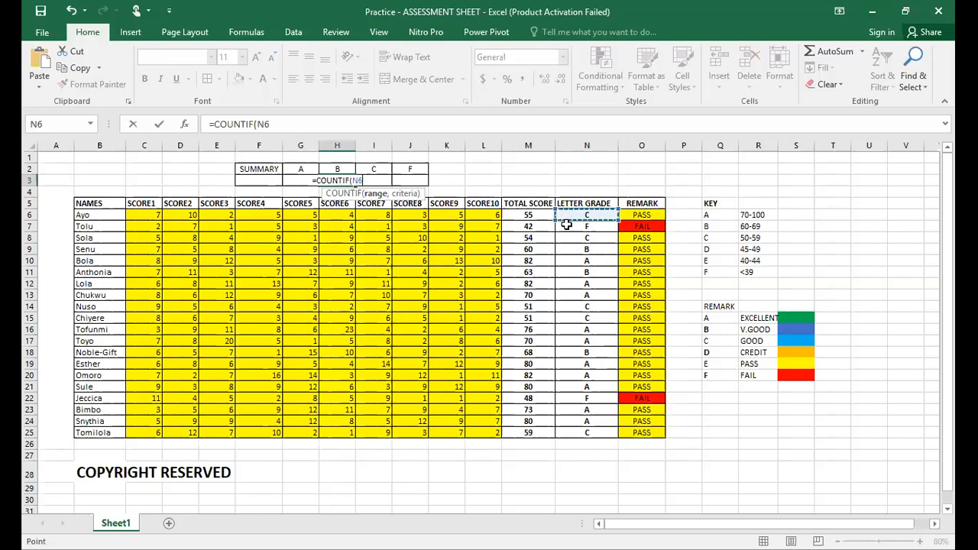
left_click_drag(566, 225, 567, 432)
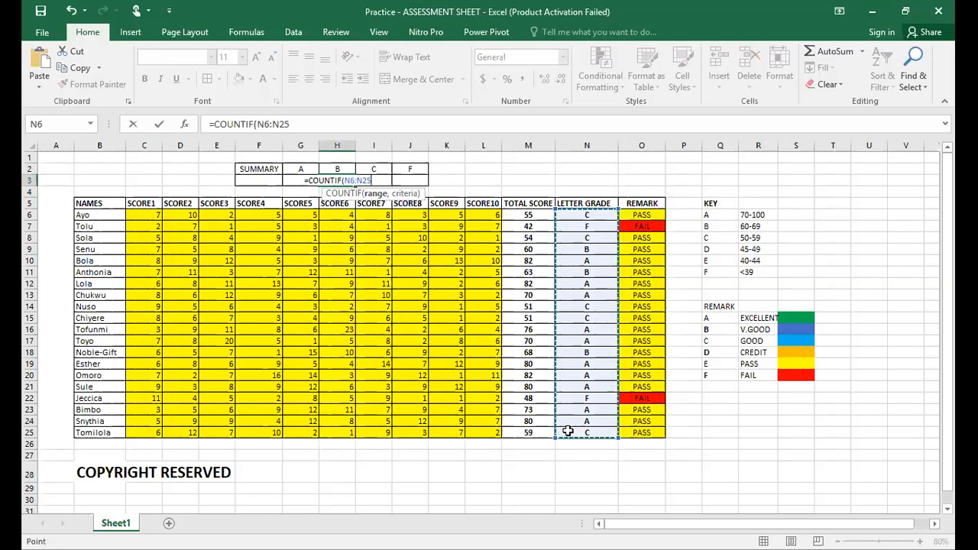
type(",")
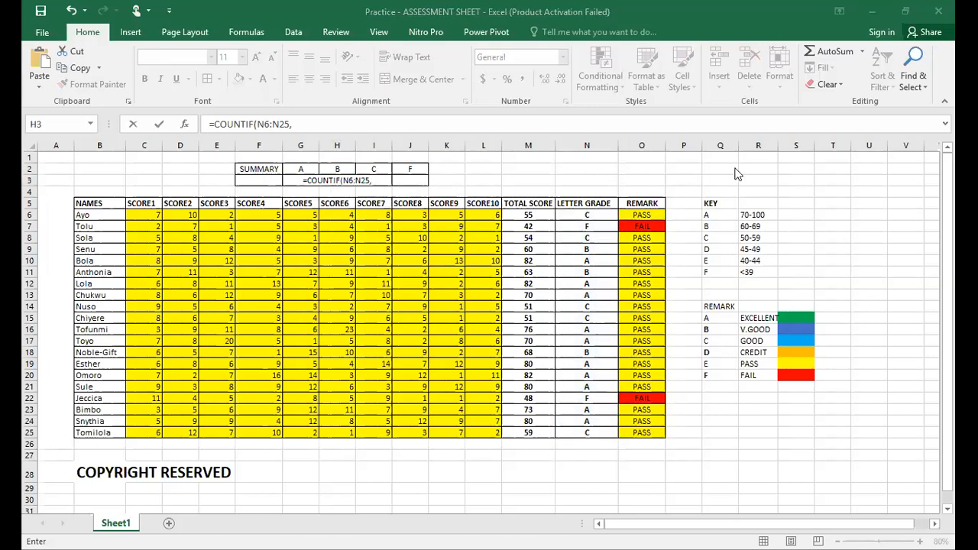
Step: Complete the H3 formula with the criterion "B" so it reads =COUNTIF(N6:N25,"B")
left_click(798, 170)
left_click(311, 123)
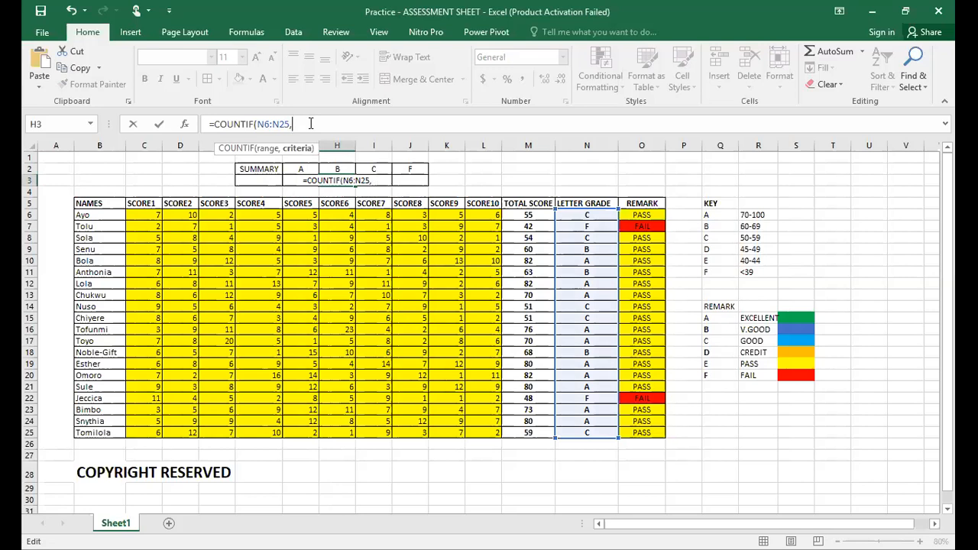
type("B")
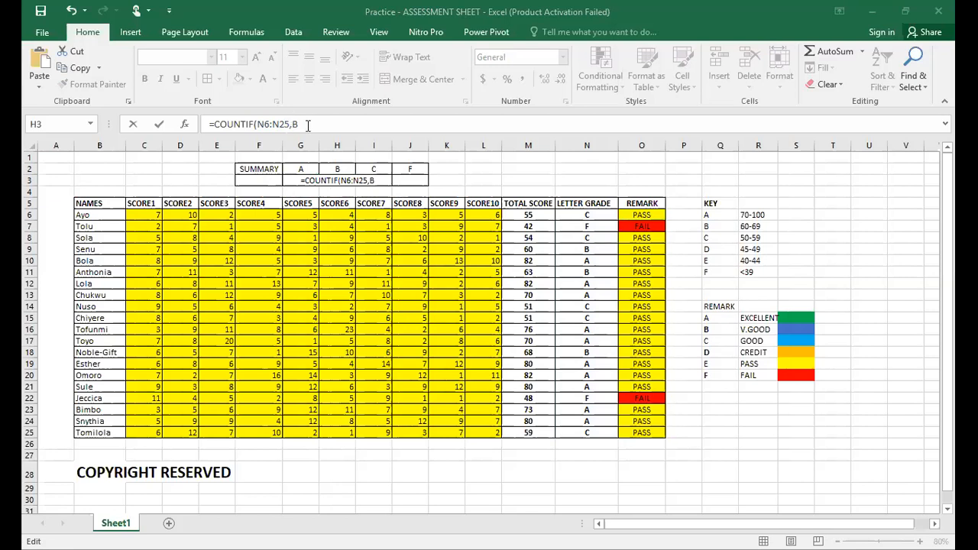
left_click(308, 125)
key("BackSpace")
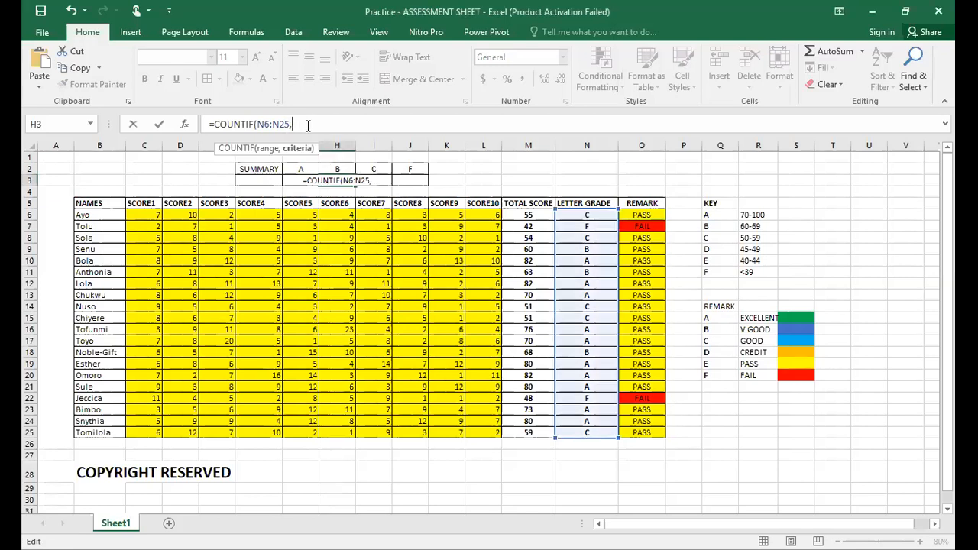
type("\"")
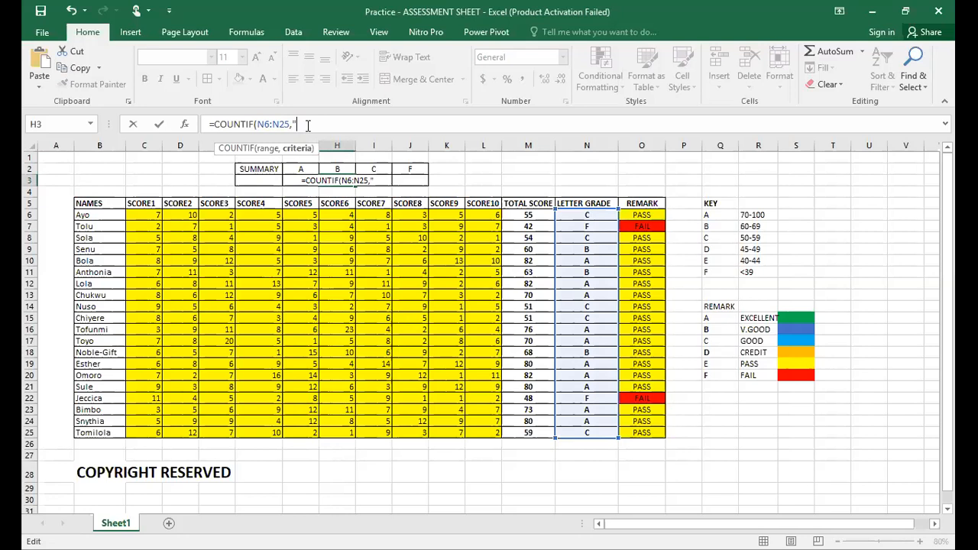
type("B")
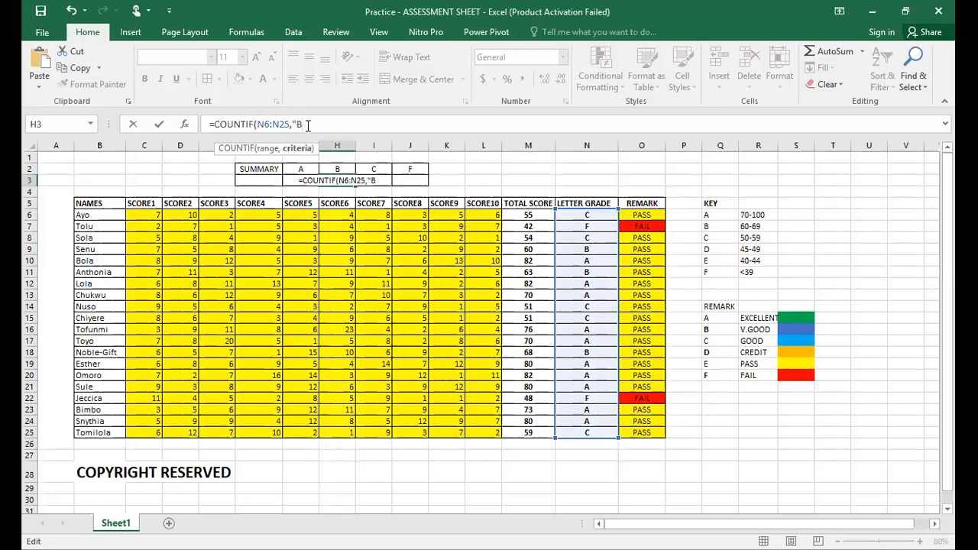
type("\")")
key("Return")
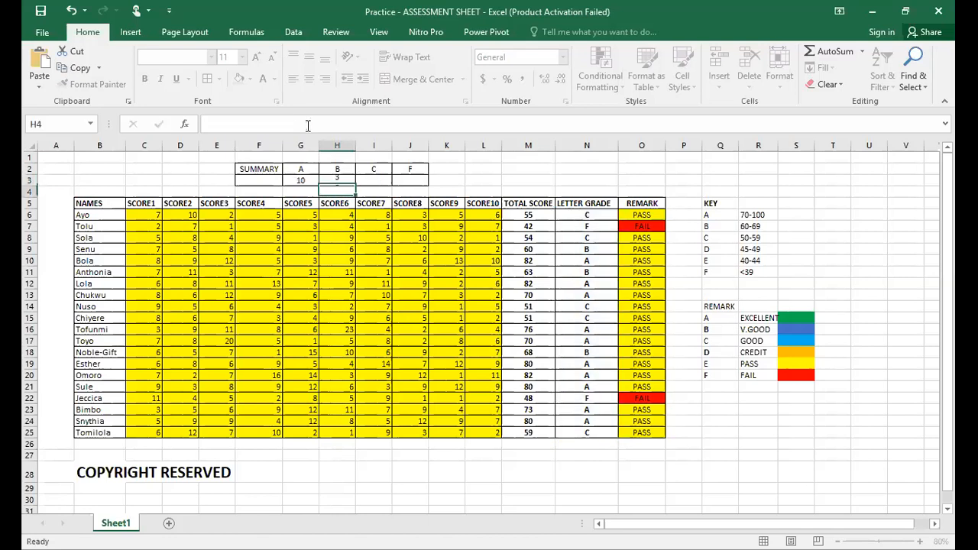
Step: Count the C grades in cell I3 with the formula =COUNTIF(N6:N25,"C")
left_click(373, 180)
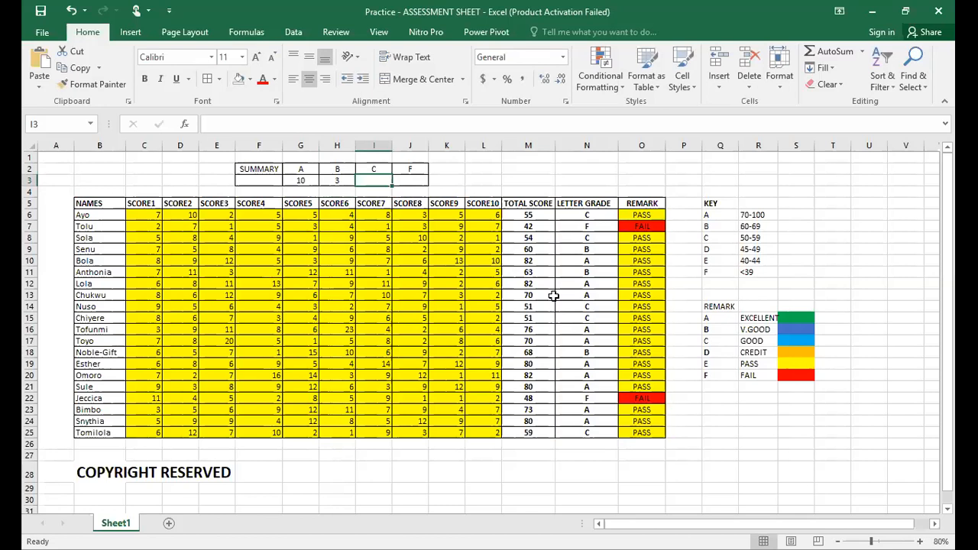
type("=")
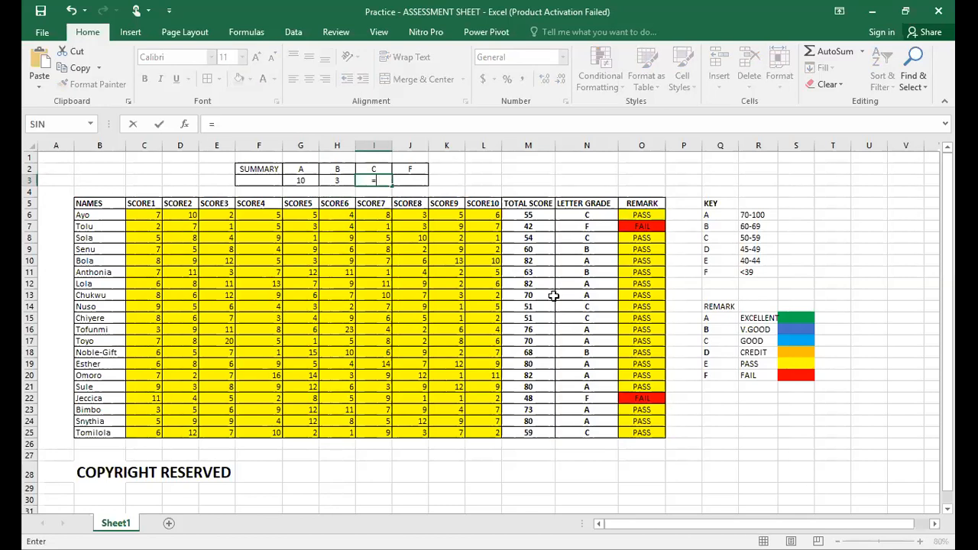
type("COU")
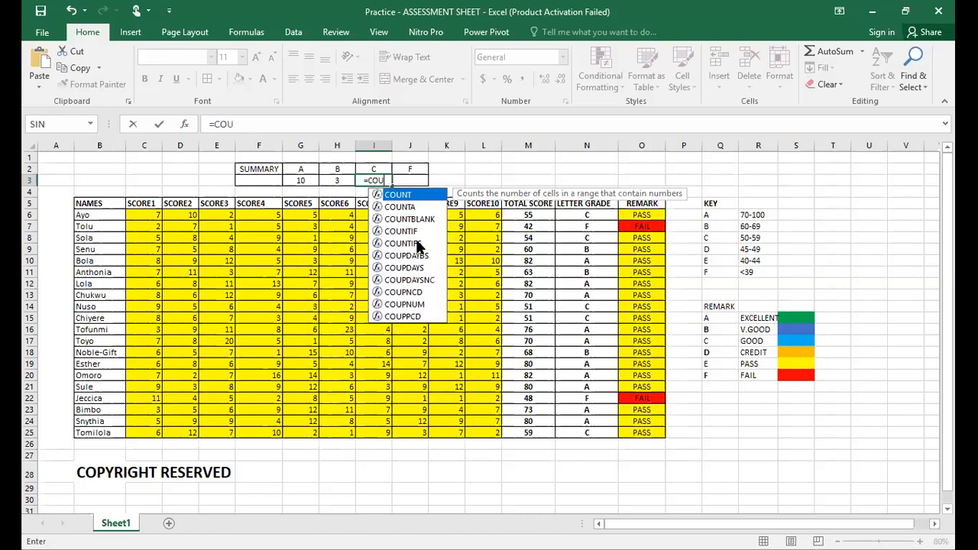
left_click(410, 235)
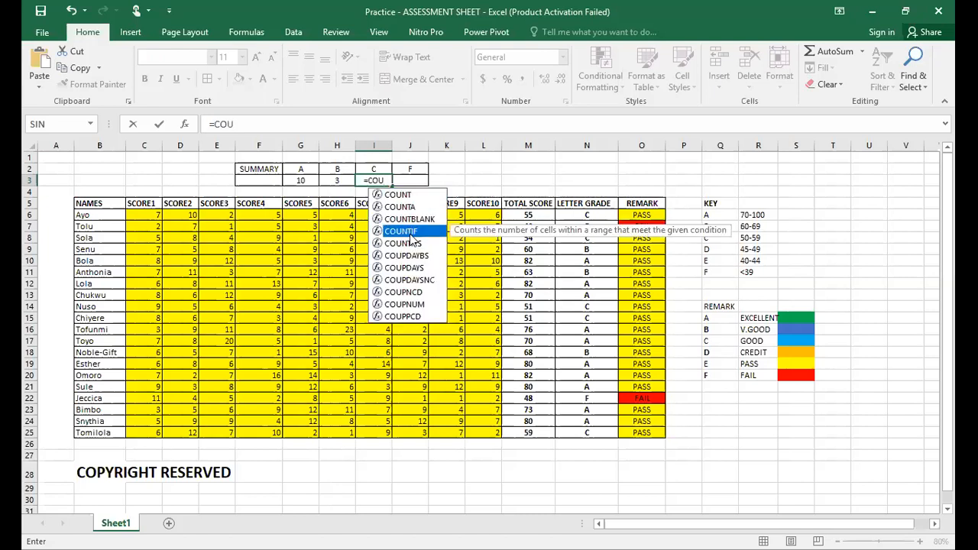
double_click(407, 232)
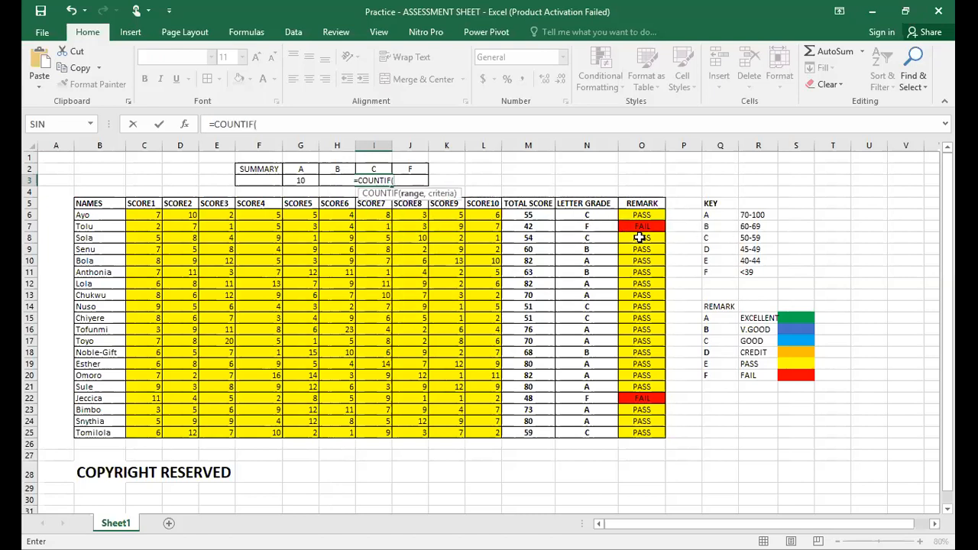
left_click(592, 215)
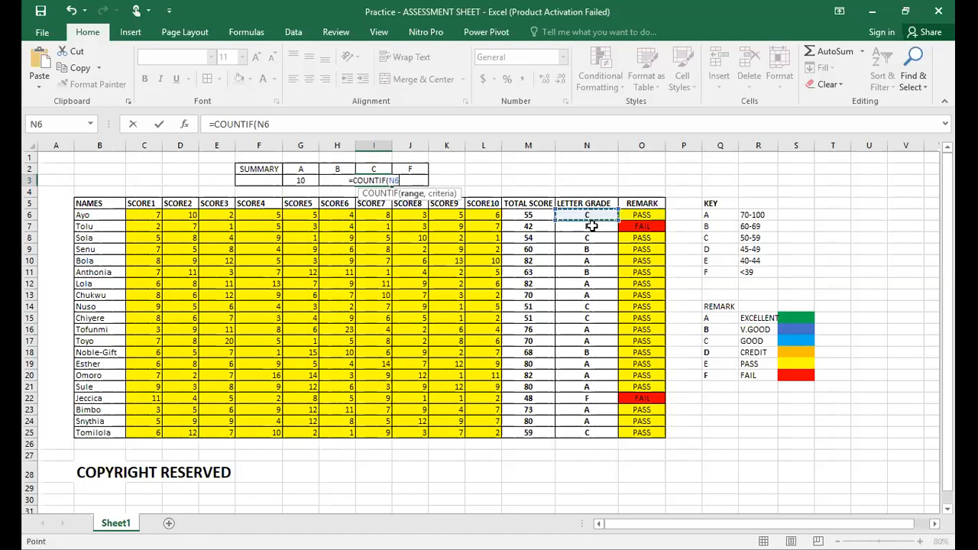
left_click_drag(593, 226, 597, 430)
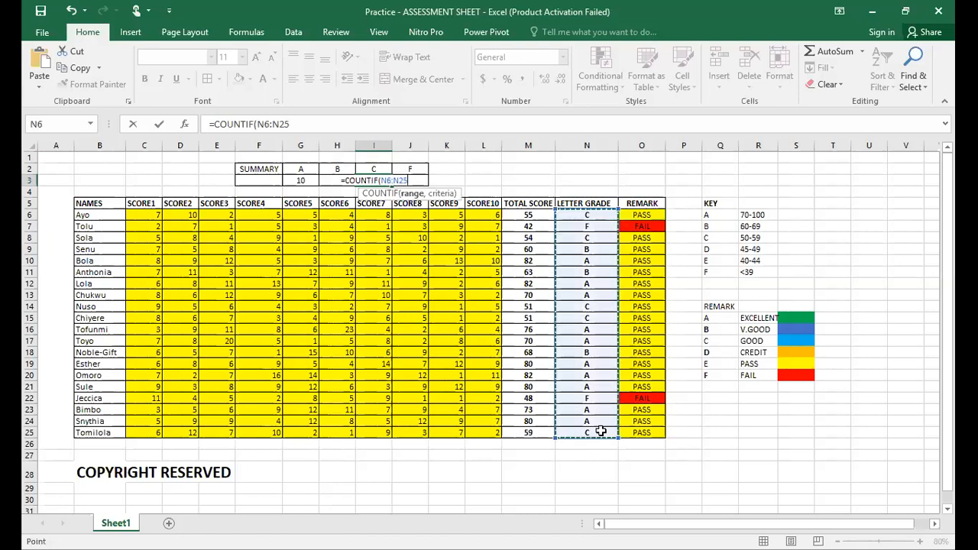
key("shift")
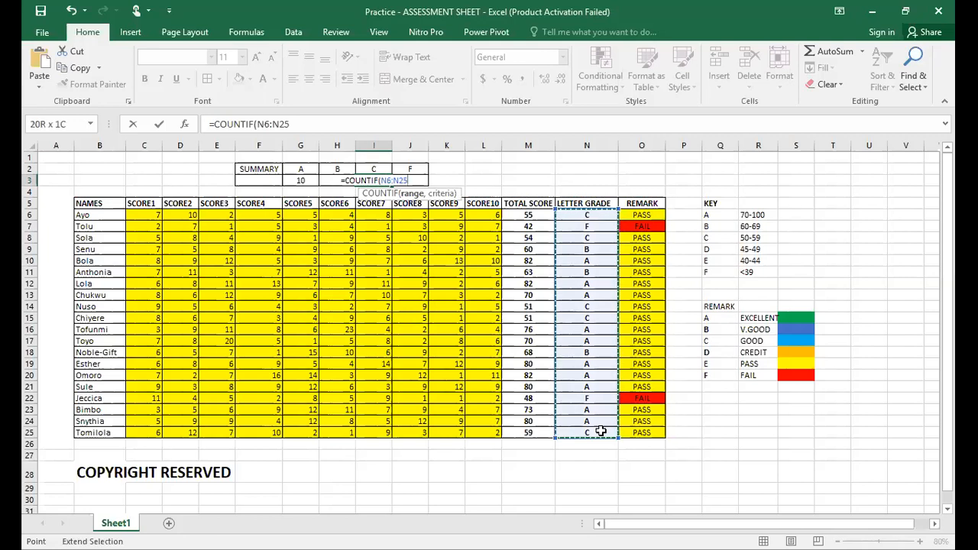
type(",")
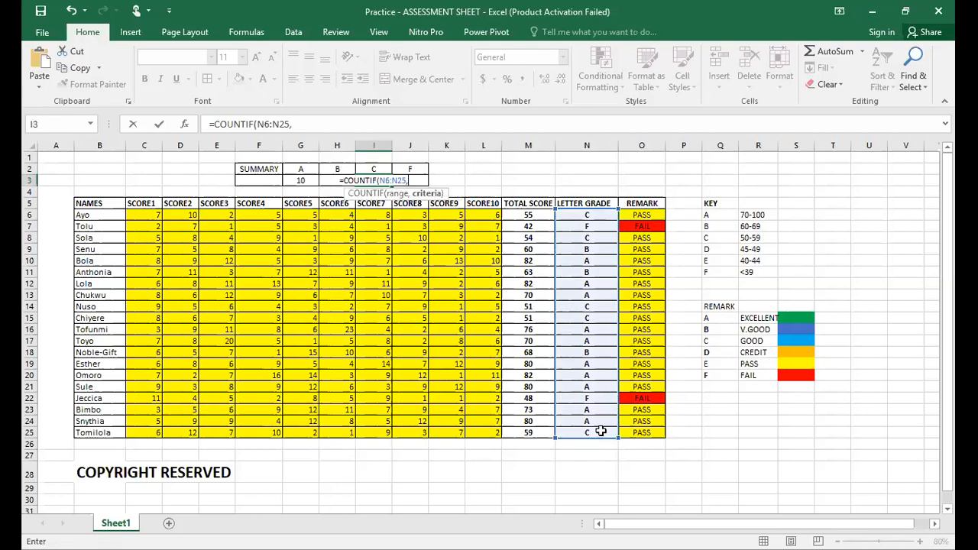
type("\"C\")")
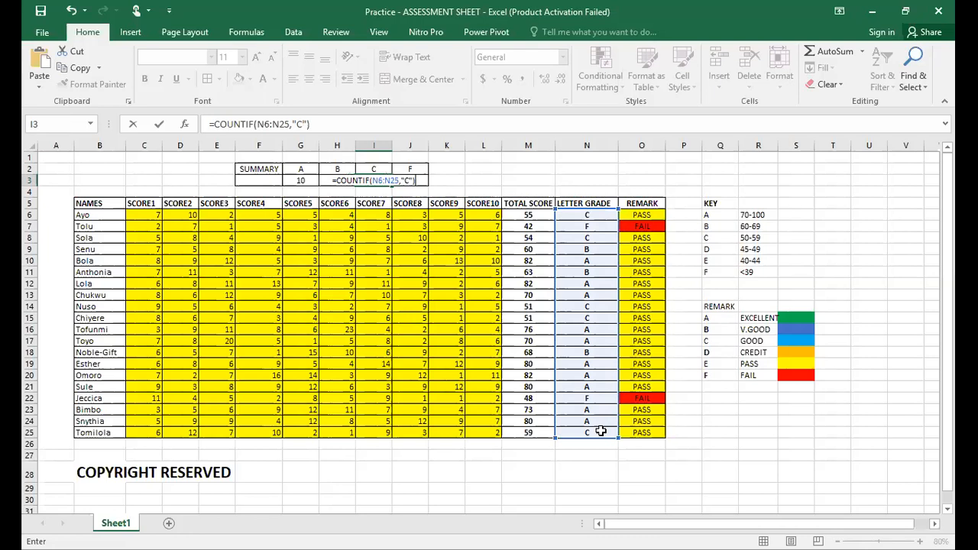
key("Return")
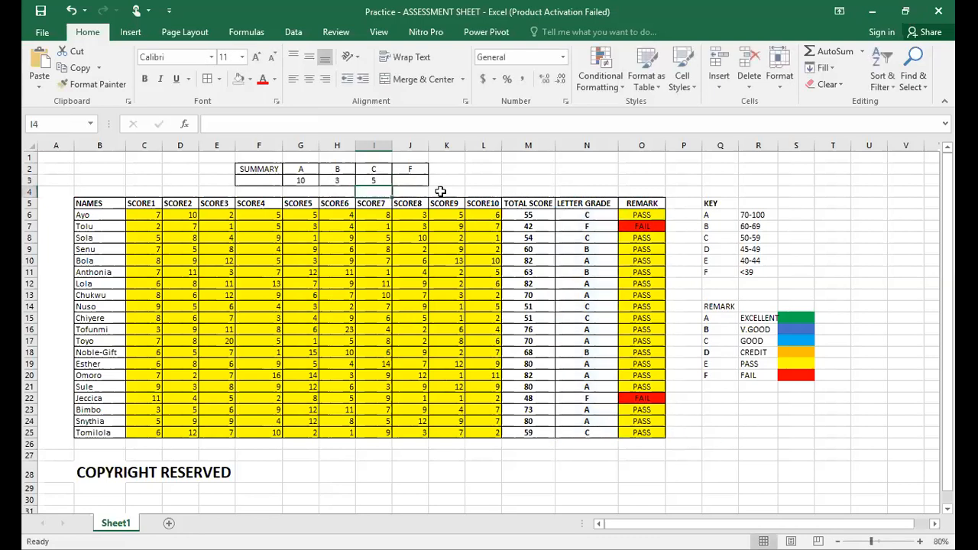
Step: Count the F grades in cell J3 with the formula =COUNTIF(N6:N25,"F")
left_click(416, 180)
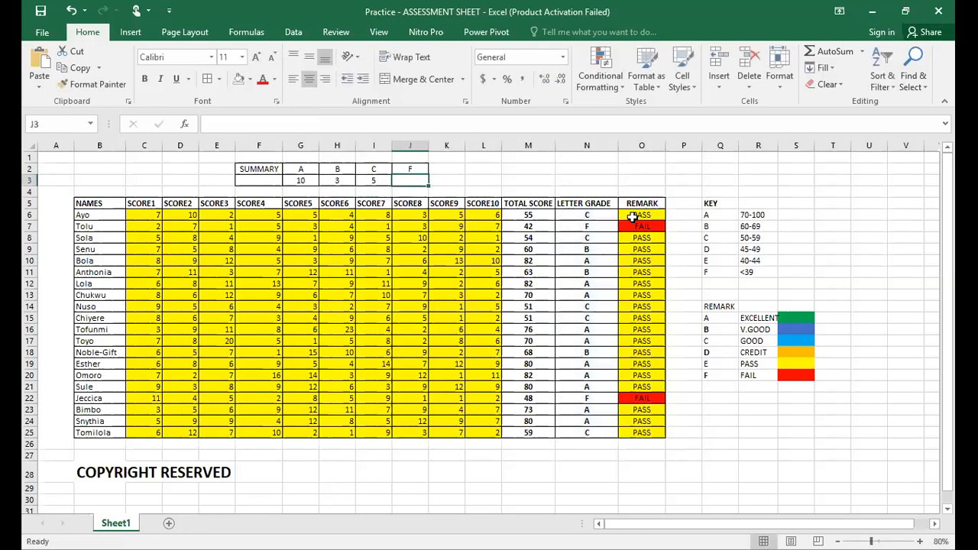
type("=")
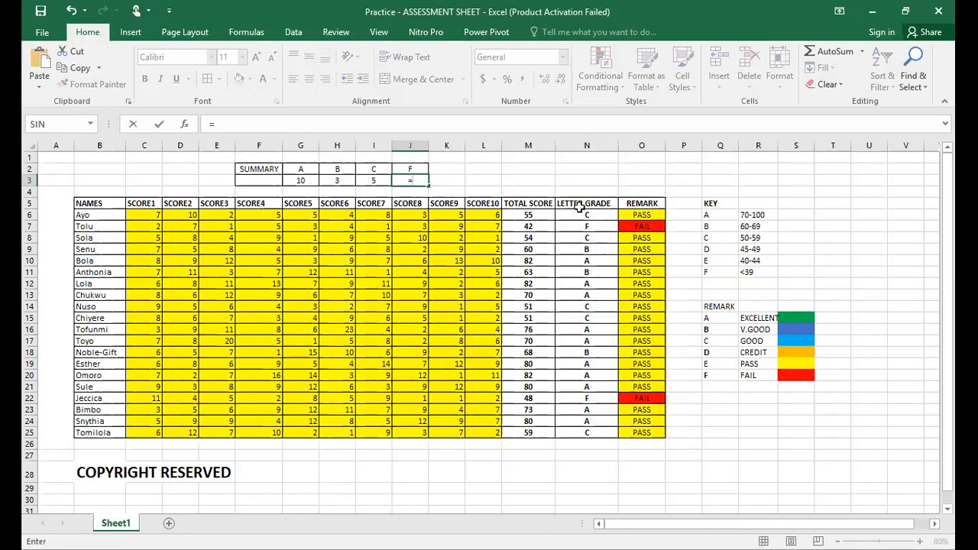
type("COUN")
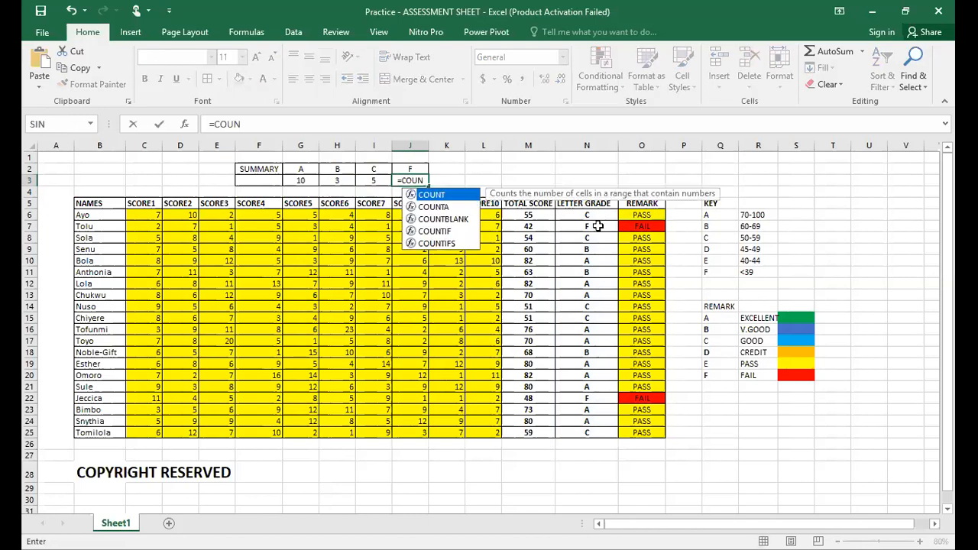
left_click(436, 232)
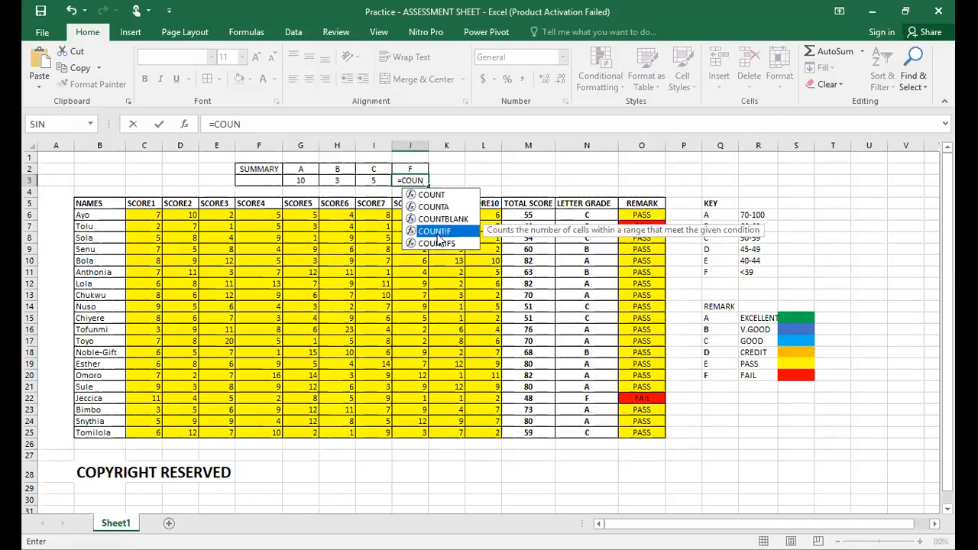
double_click(435, 232)
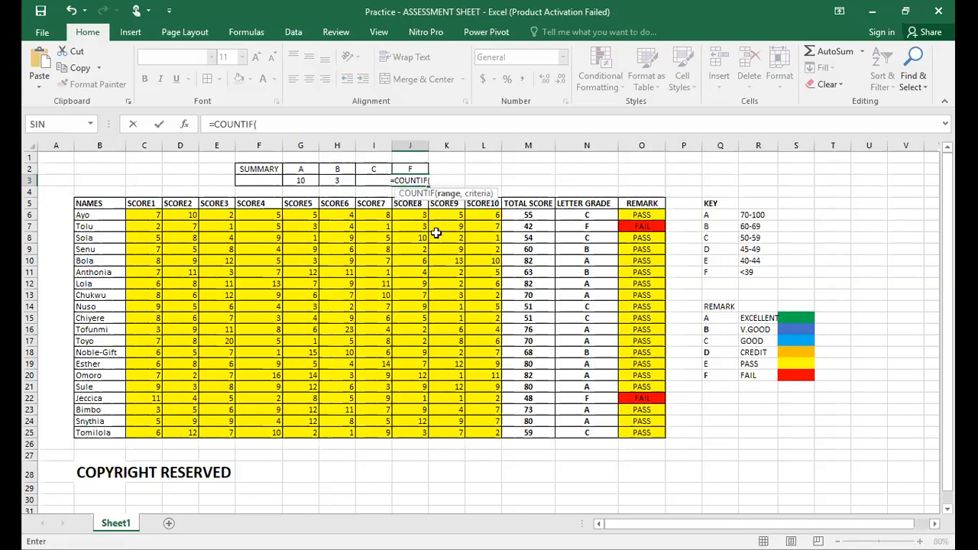
left_click(601, 214)
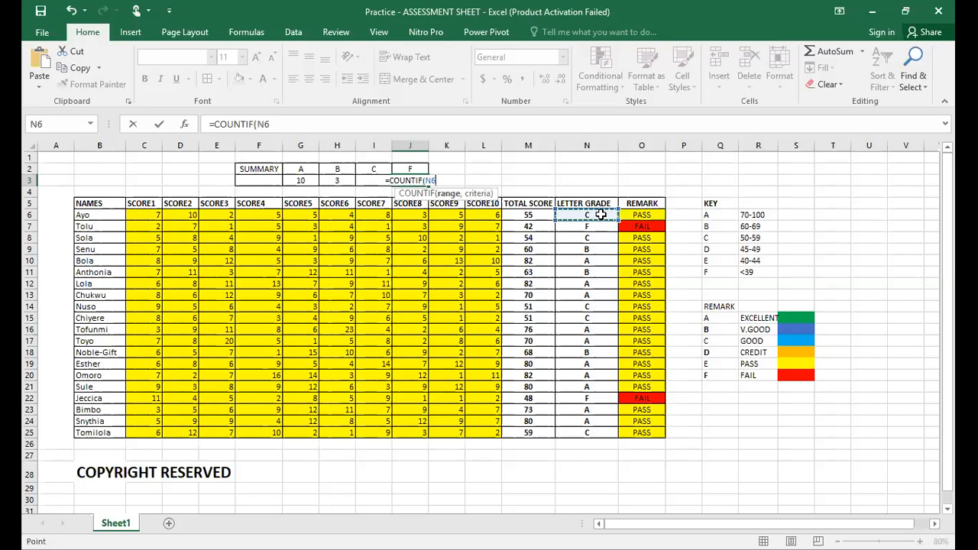
left_click_drag(601, 214, 581, 387)
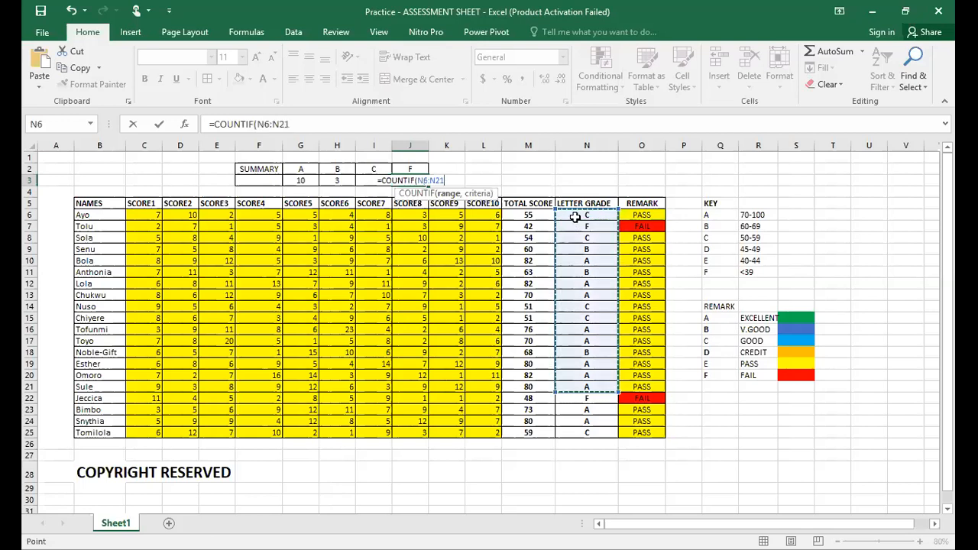
left_click(575, 218)
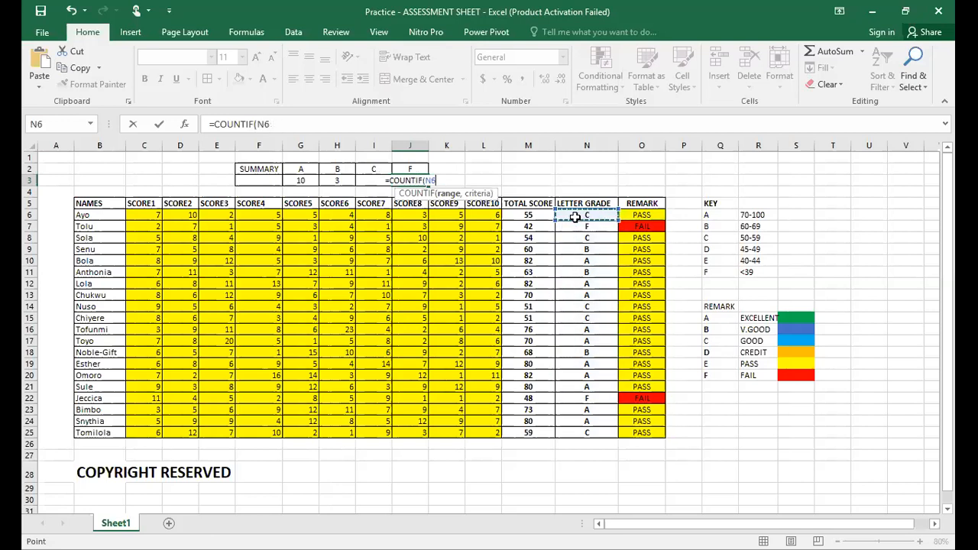
key("ctrl+shift+Down")
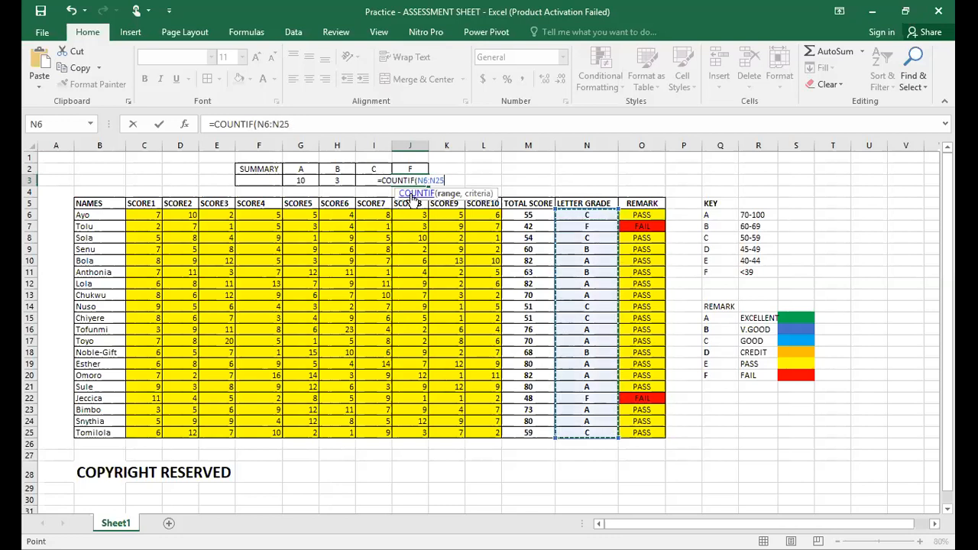
type(",")
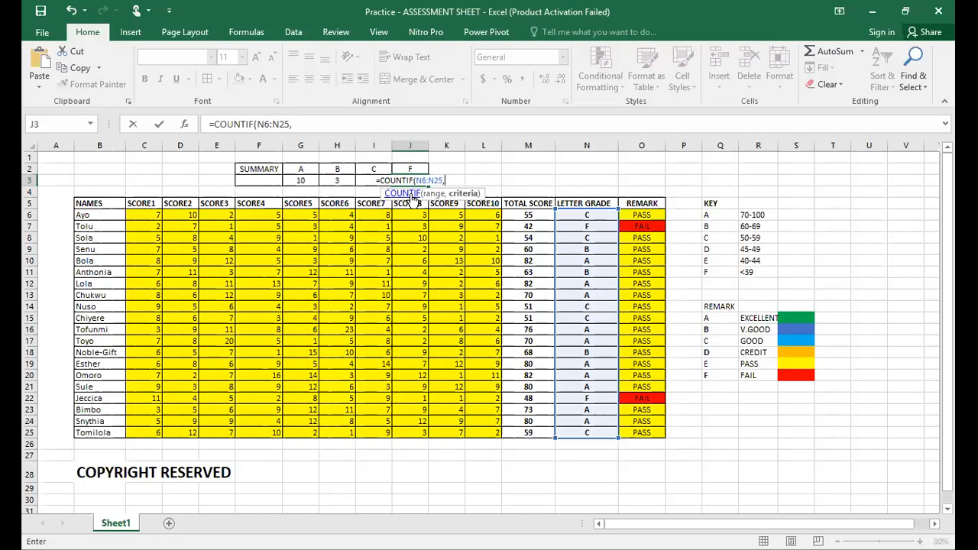
type("\"F\")")
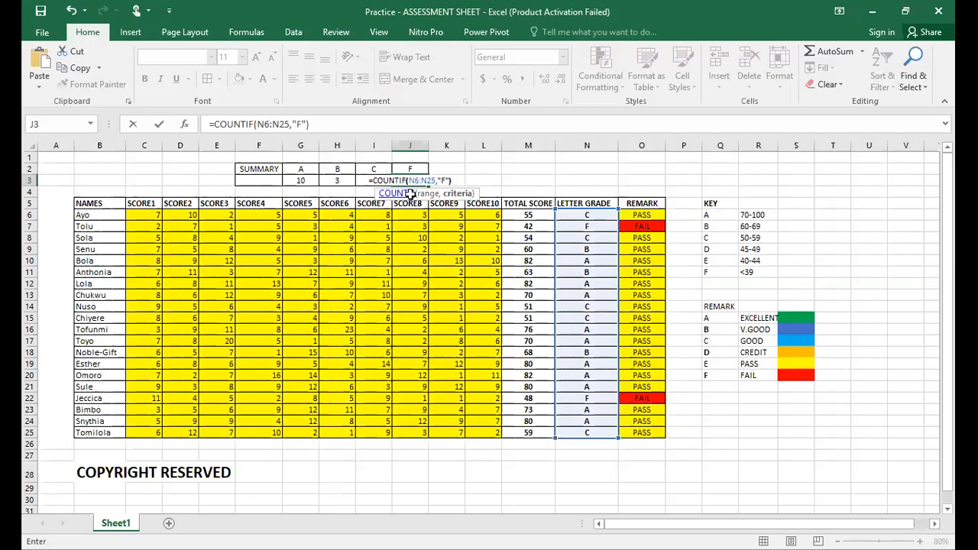
key("Return")
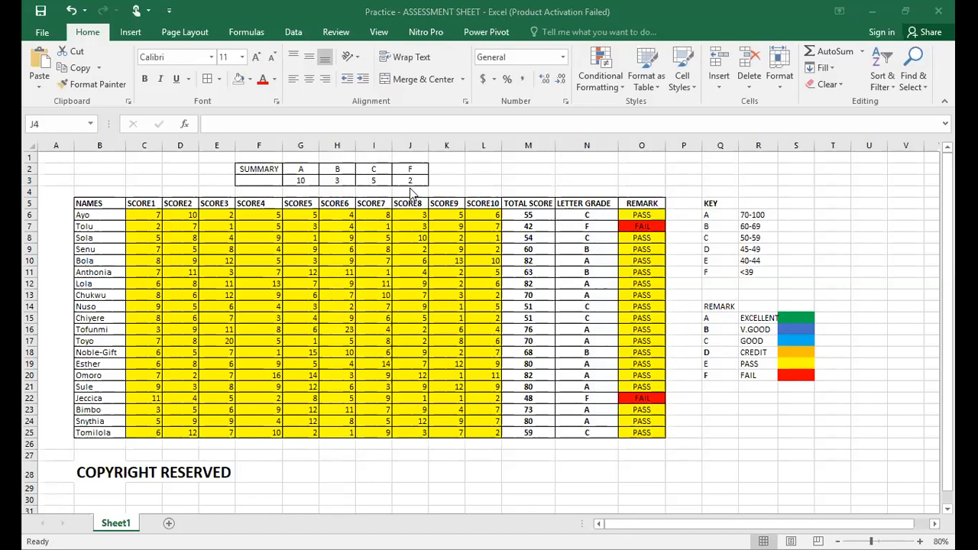
Step: Total the four grade counts in cell F3 under SUMMARY with a SUM formula over G3:J3
left_click(249, 182)
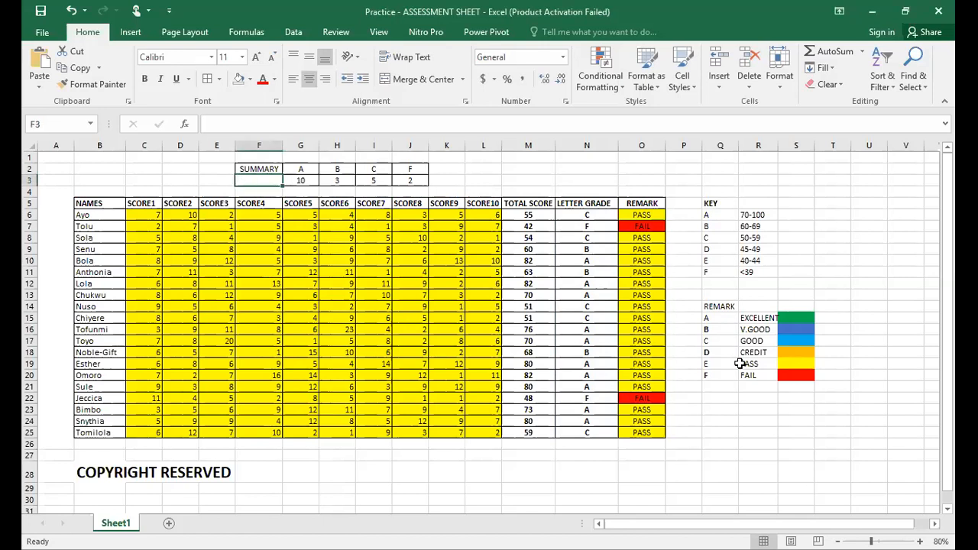
type("=")
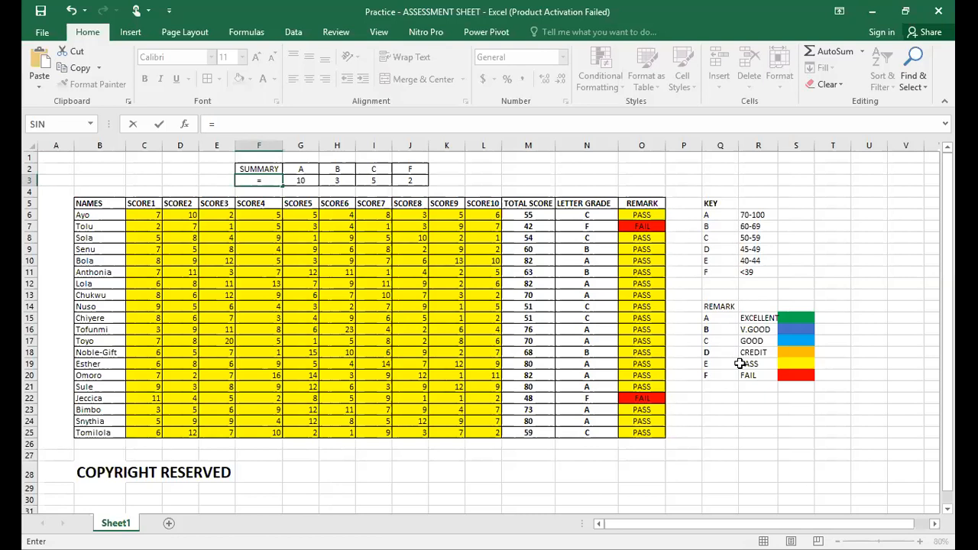
type("SUM(")
left_click(300, 180)
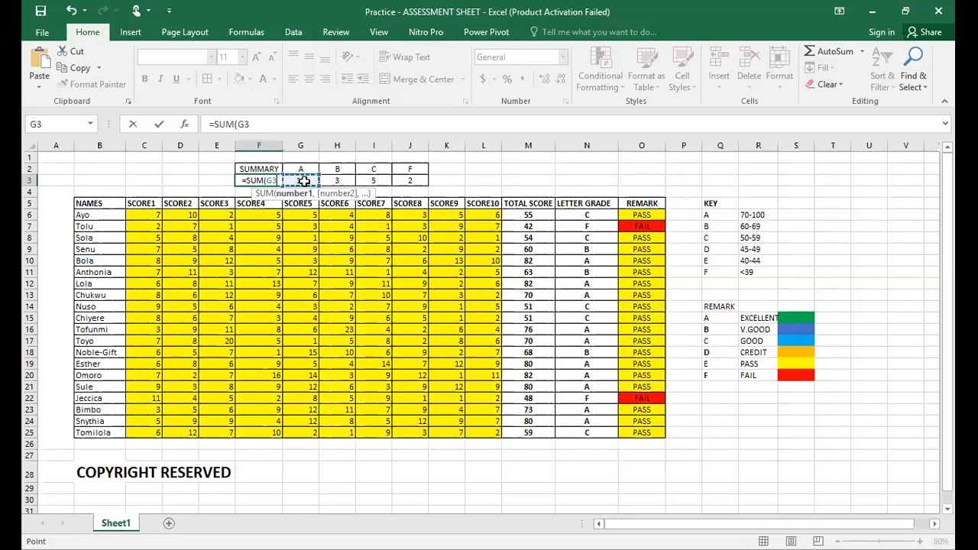
left_click_drag(303, 181, 408, 180)
key("Return")
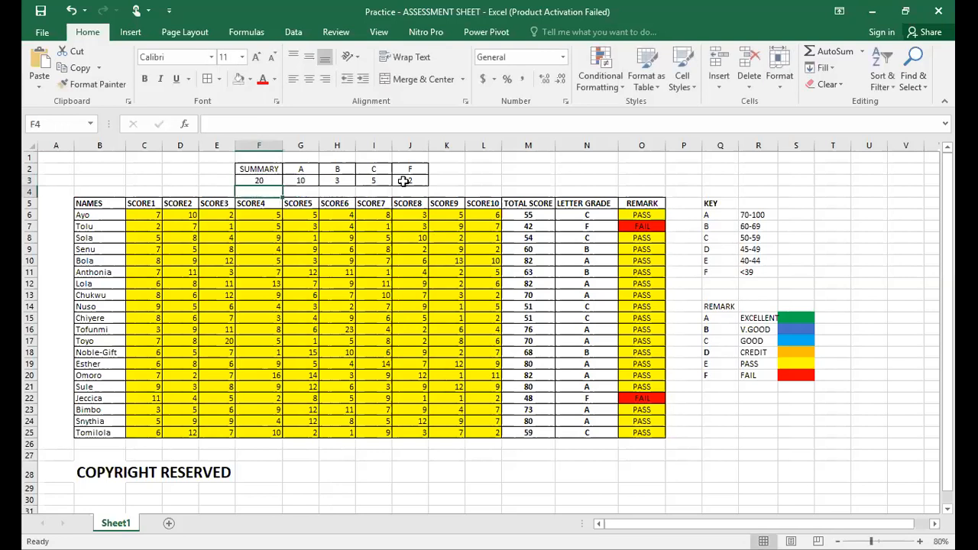
Step: Set the first student's SCORE6 in cell H6 to 12 to test the linked total, grade and summary formulas
left_click(537, 248)
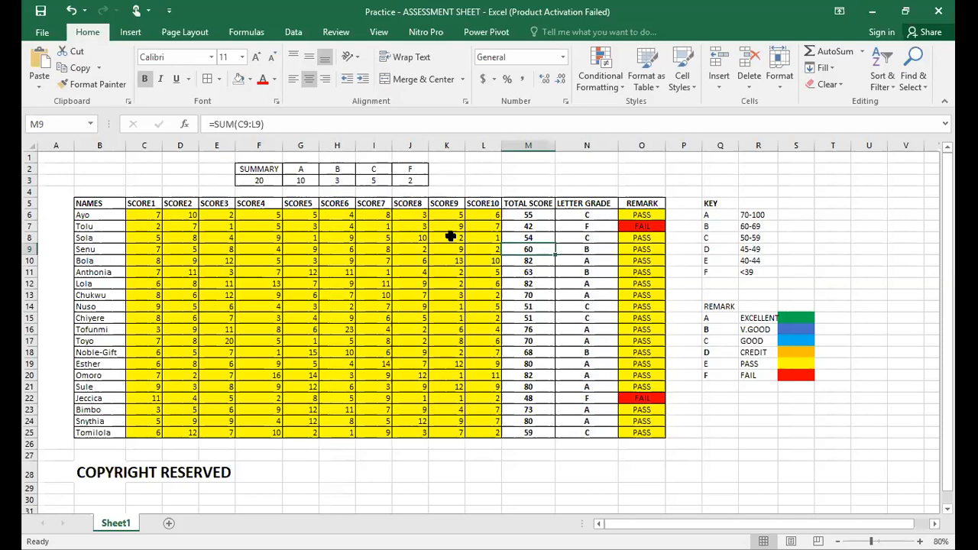
left_click(528, 215)
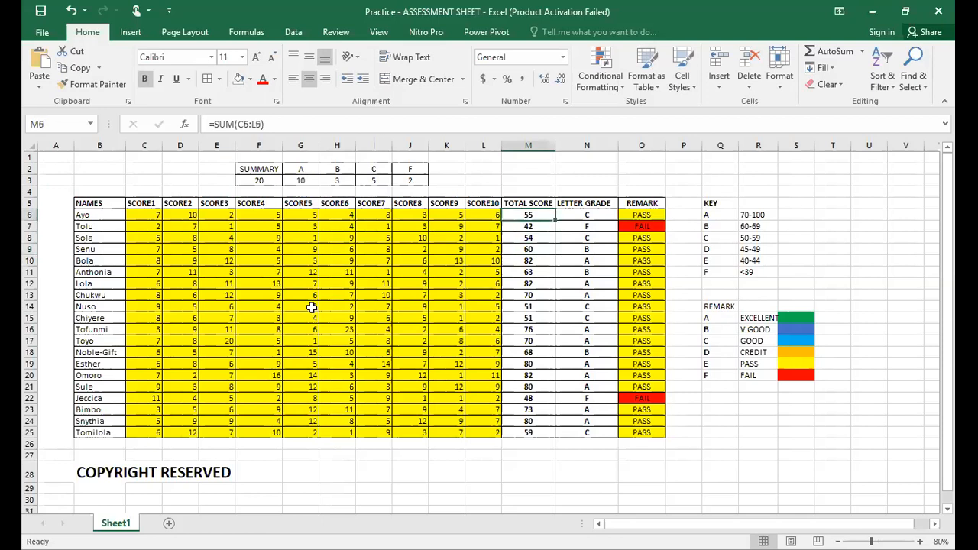
left_click(341, 214)
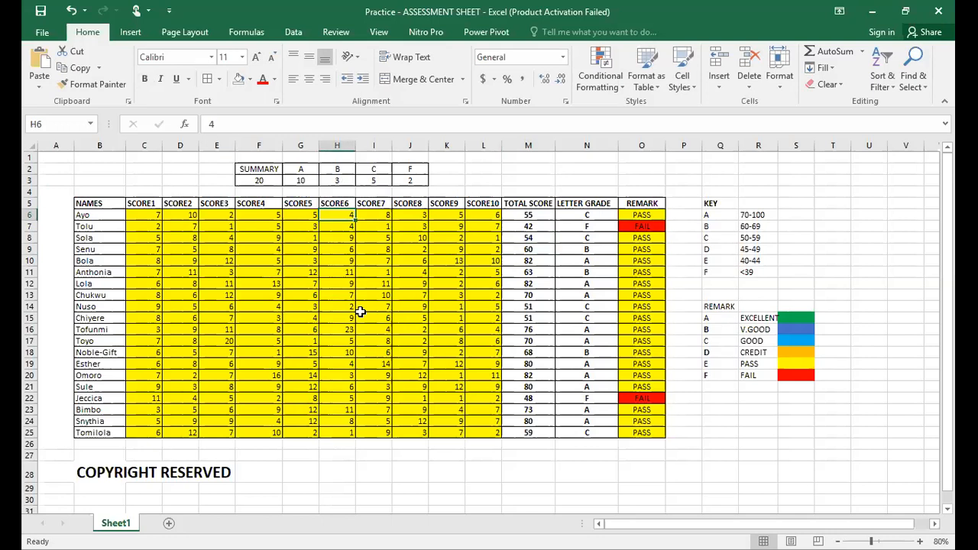
type("1")
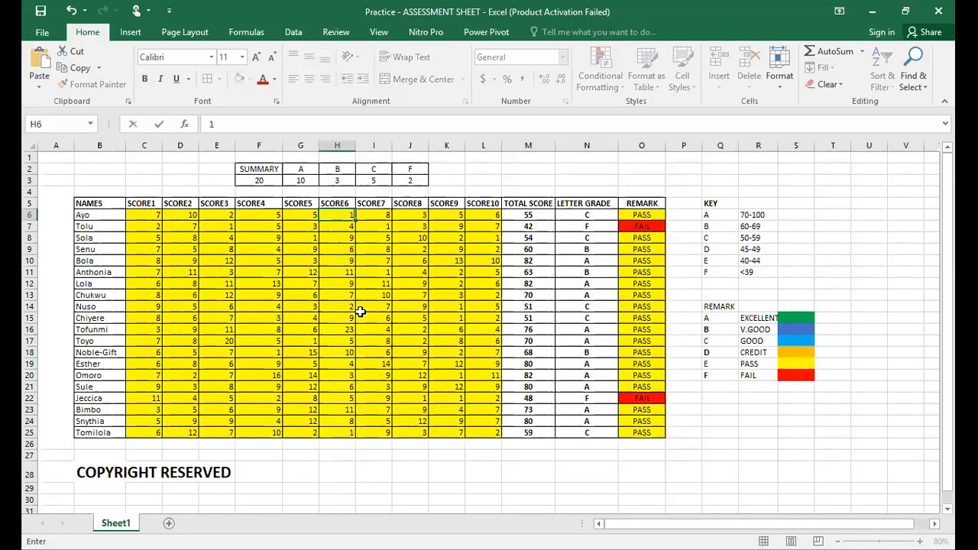
type("2")
key("Return")
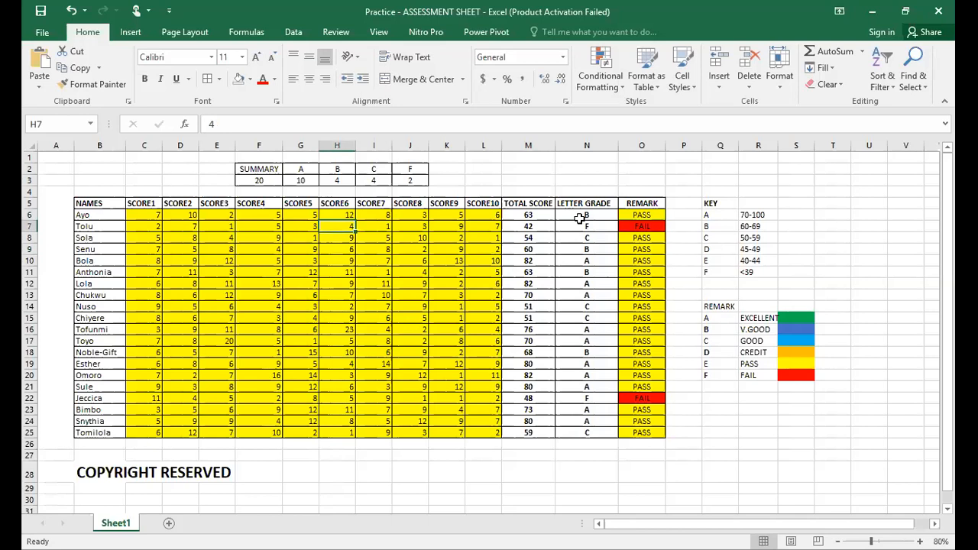
Step: Check the first student's letter grade and the B and C counts in the summary against the changed score
left_click(581, 218)
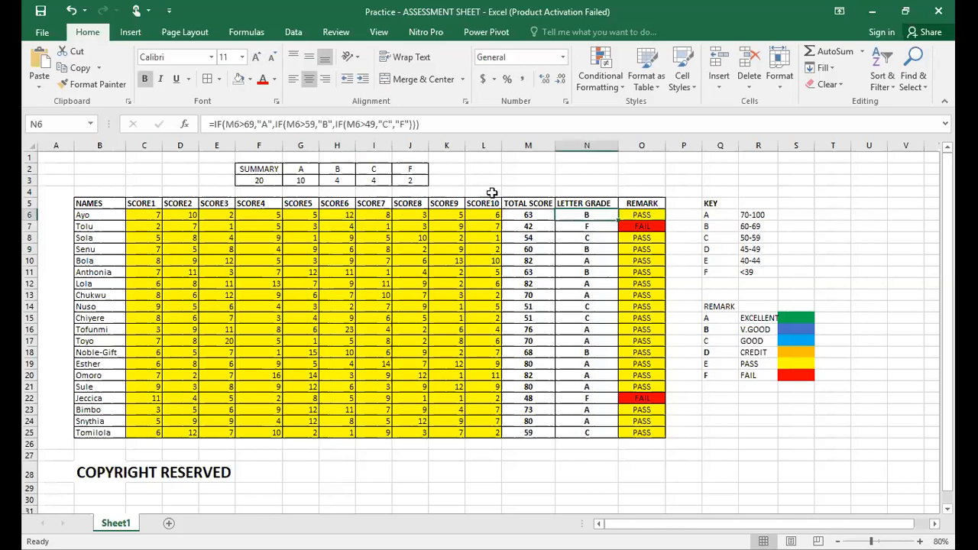
left_click(346, 179)
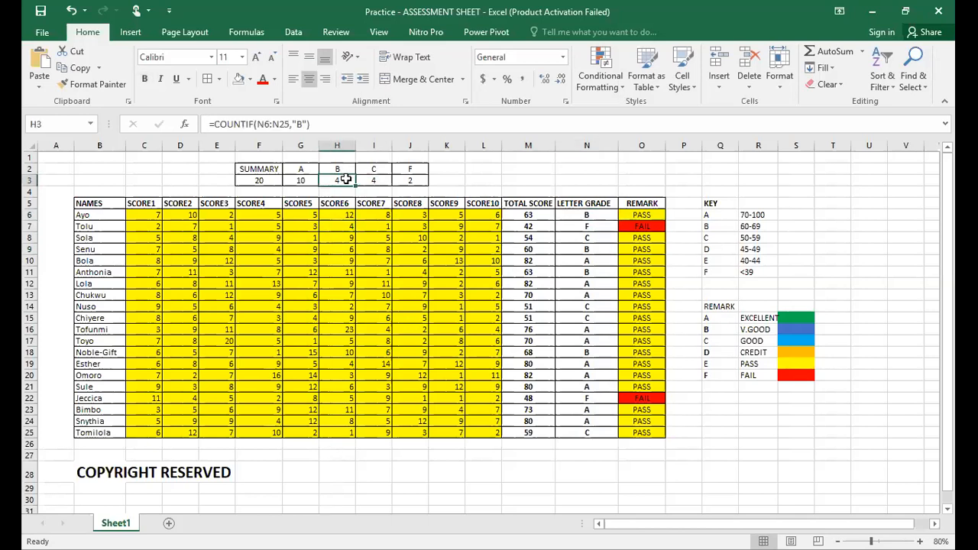
left_click(374, 180)
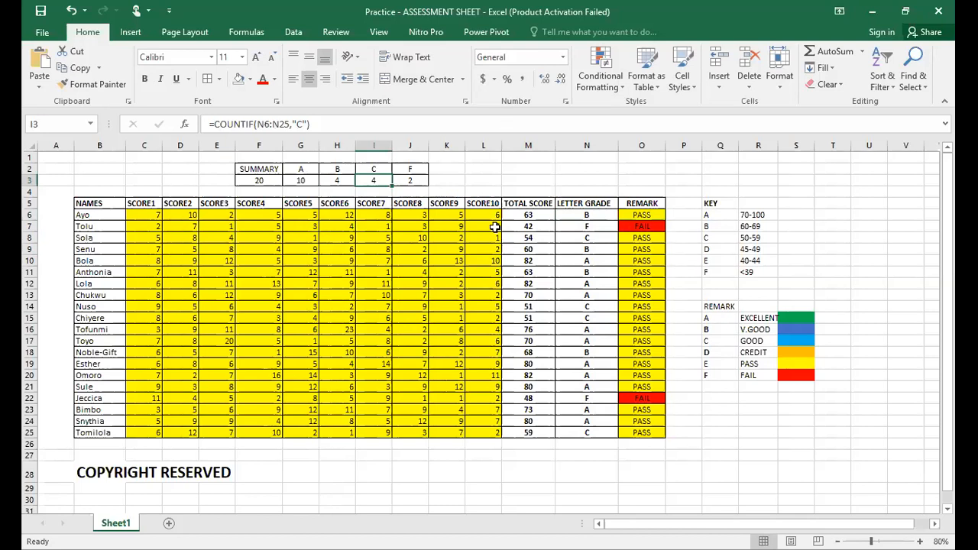
Step: Fill the summary's header cells F2:J2 with a light blue theme colour
left_click_drag(269, 168, 398, 174)
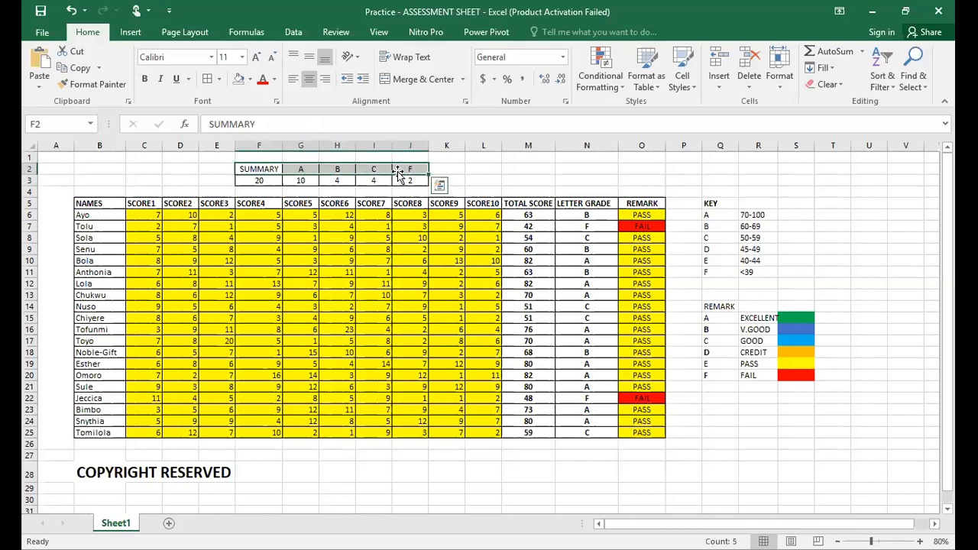
left_click(252, 79)
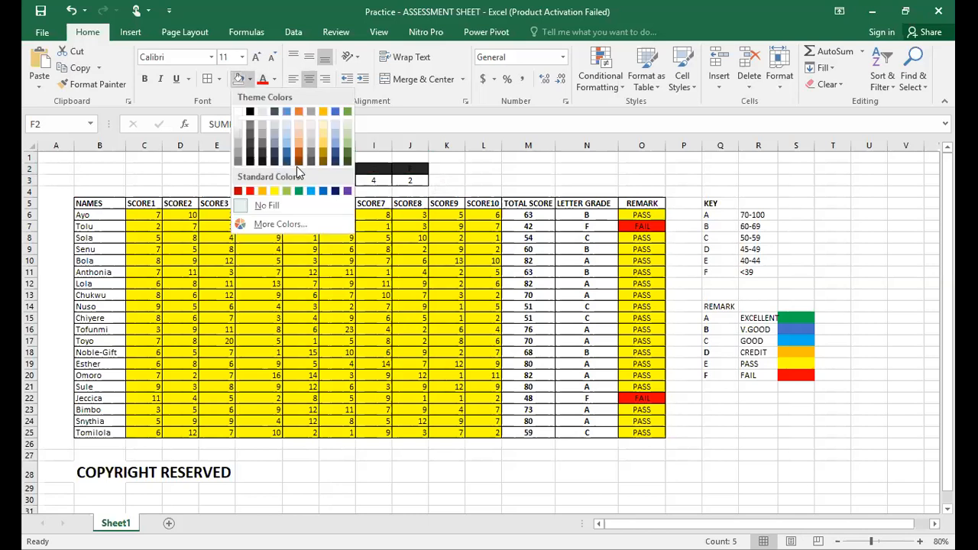
left_click(288, 128)
left_click(563, 181)
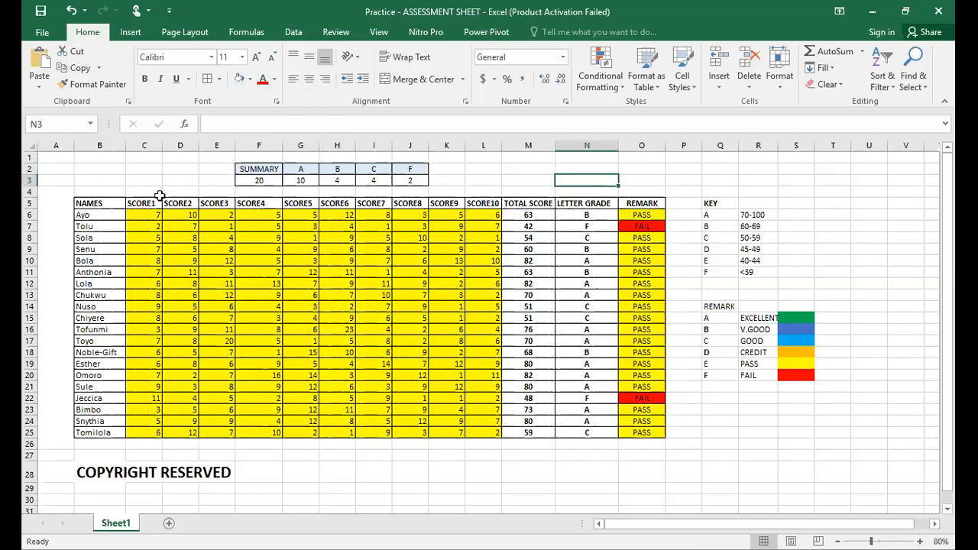
Step: Convert the assessment data in B5:O25 into a table that uses its first row as headers
left_click(104, 202)
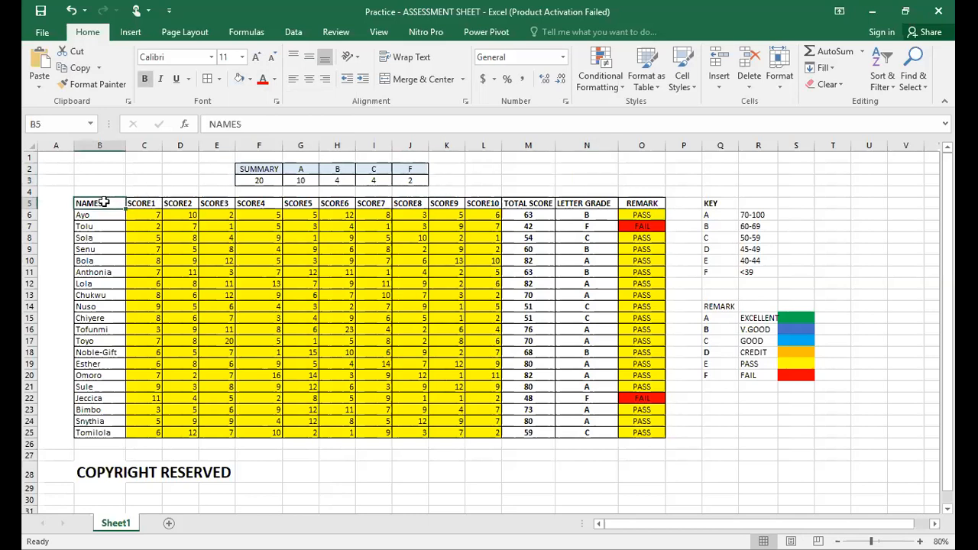
left_click(129, 32)
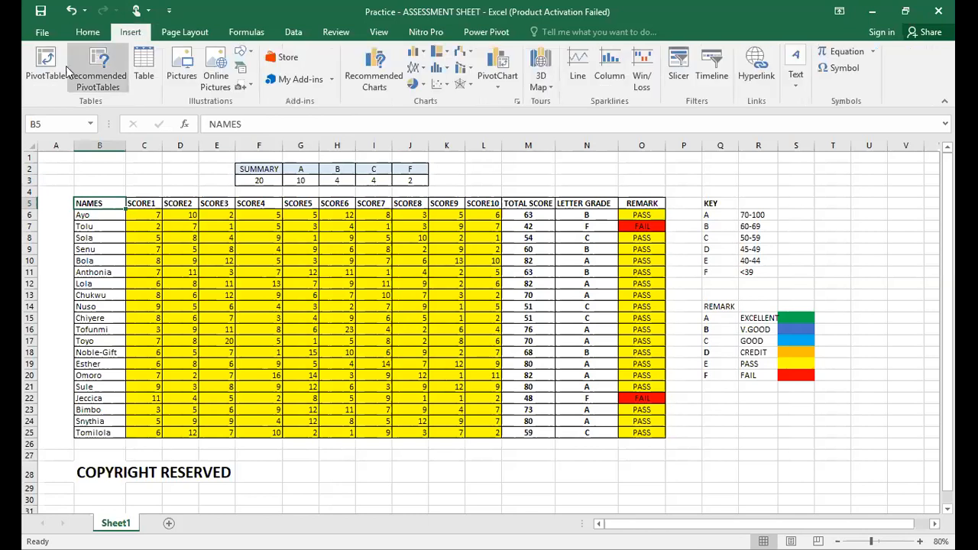
left_click(149, 67)
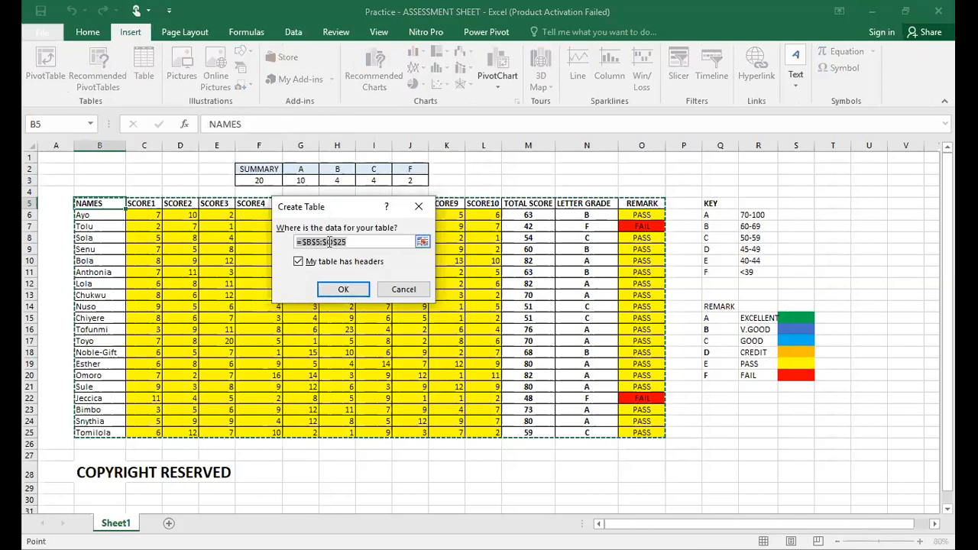
left_click(408, 242)
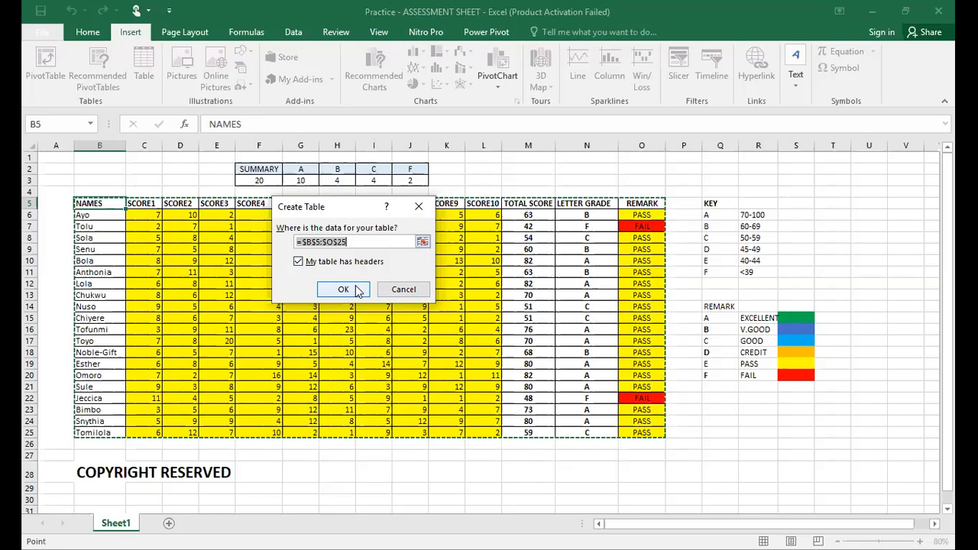
left_click(343, 289)
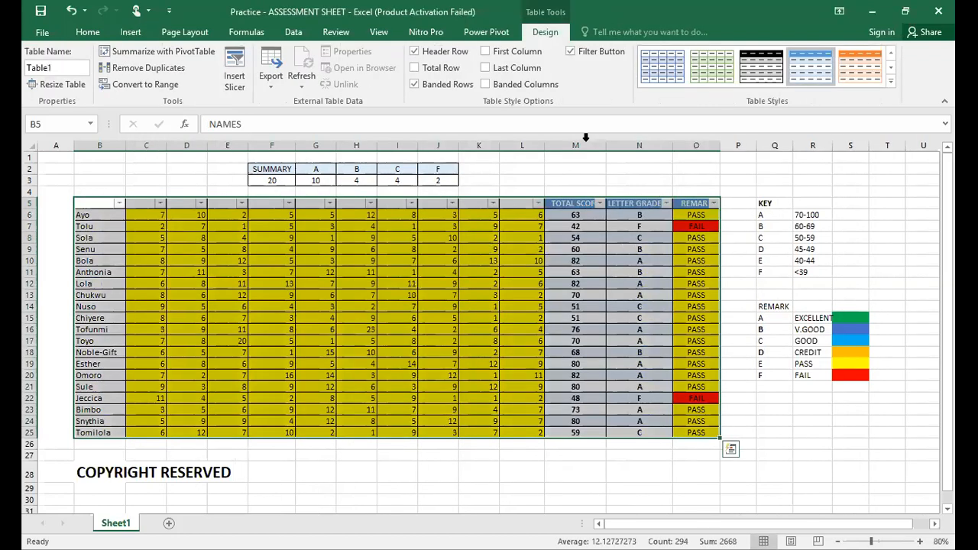
left_click(557, 177)
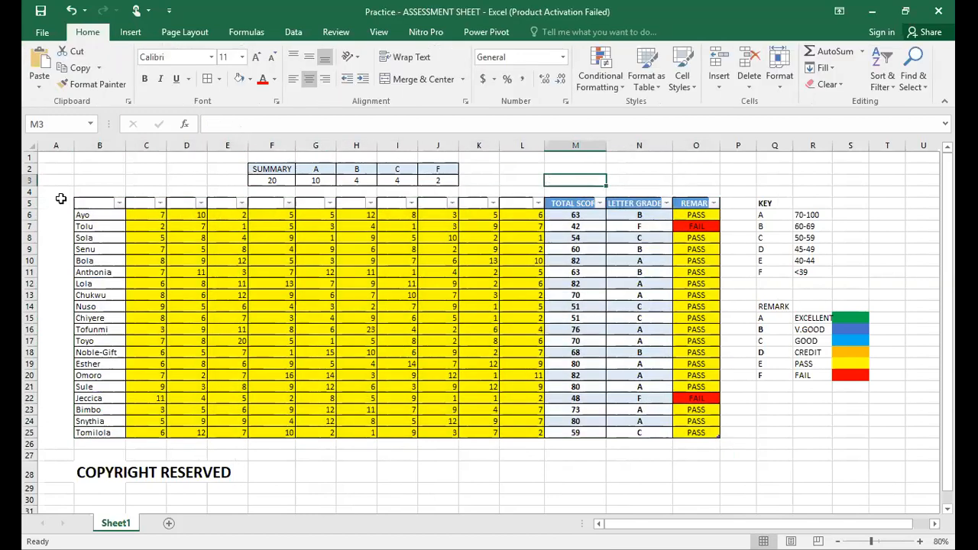
Step: Set the font colour of the table headers NAMES through SCORE10 (B5:L5) to Automatic black
left_click(88, 201)
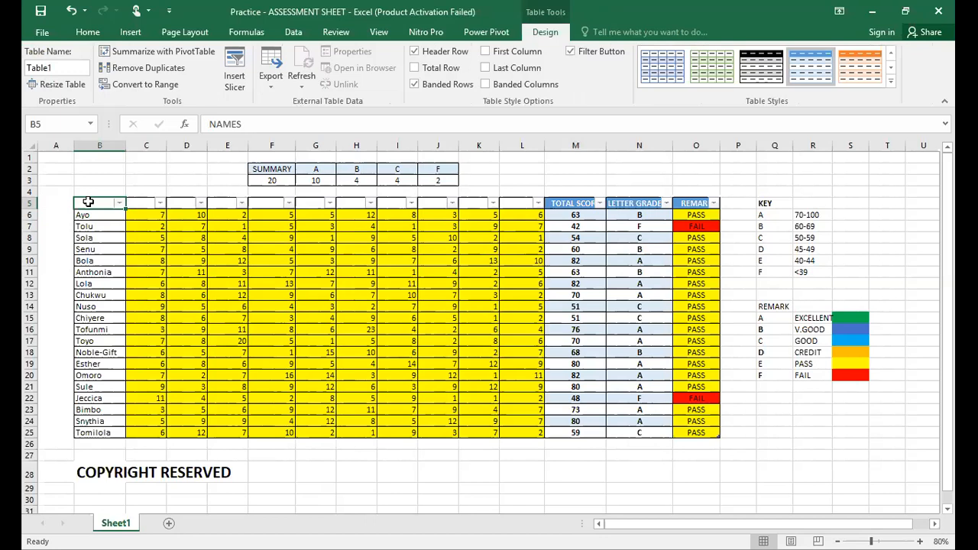
key("shift+Right")
key("shift+Right")
key("shift+Right")
key("shift+Right")
key("shift+Right")
key("shift+Right")
key("shift+Right")
key("shift+Right")
key("shift+Right")
key("shift+Right")
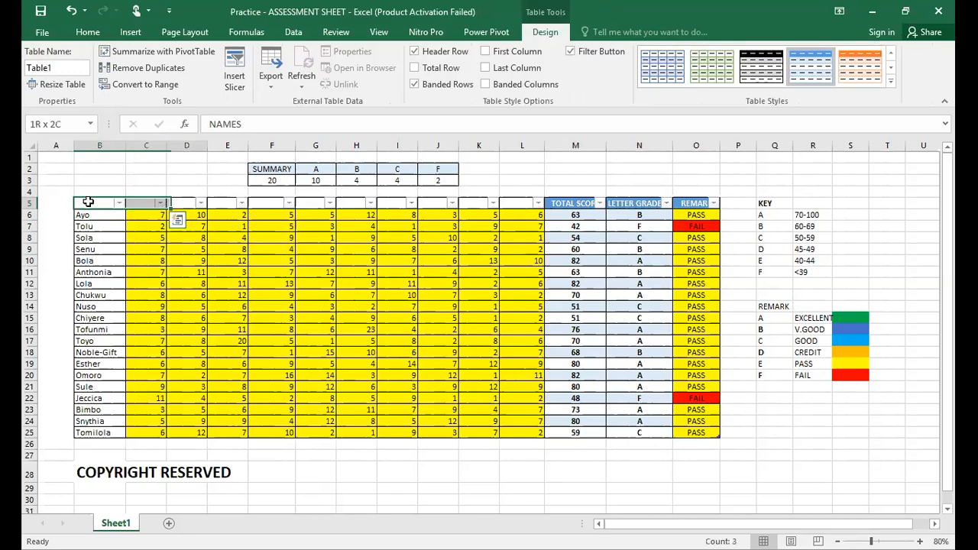
left_click(88, 201)
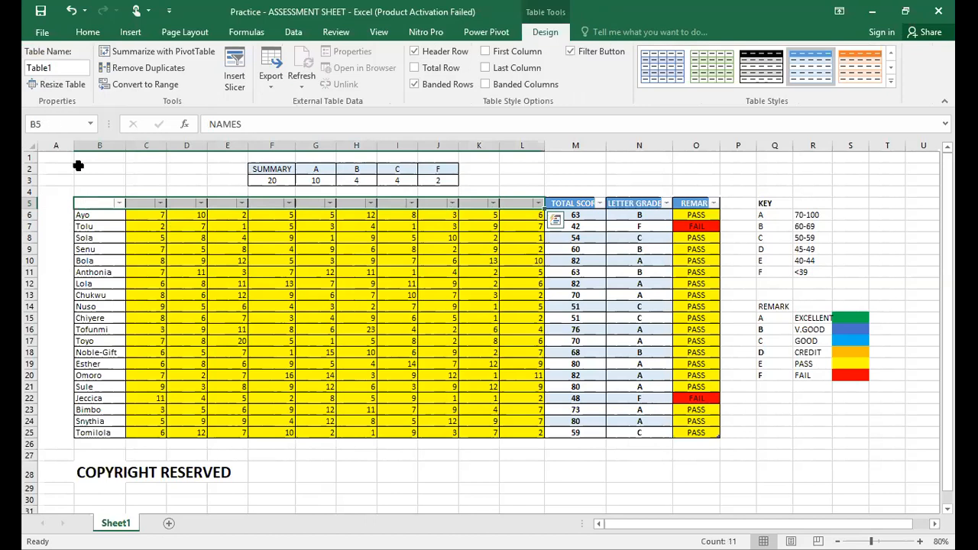
left_click(84, 32)
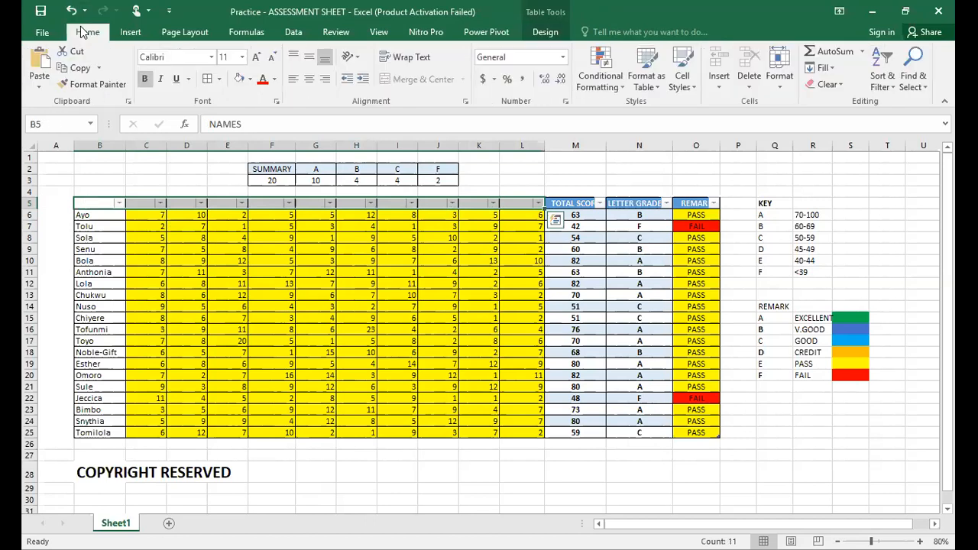
left_click(275, 81)
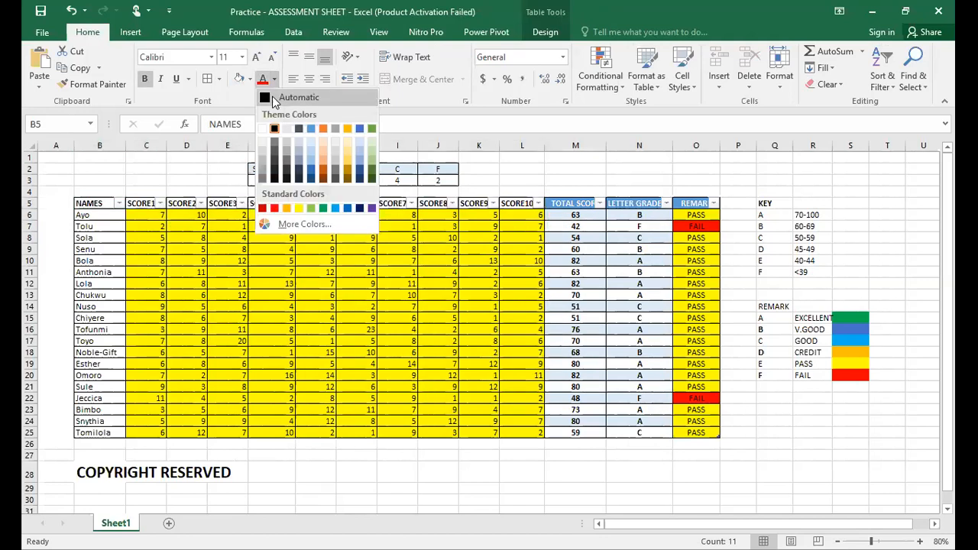
left_click(277, 100)
left_click(327, 252)
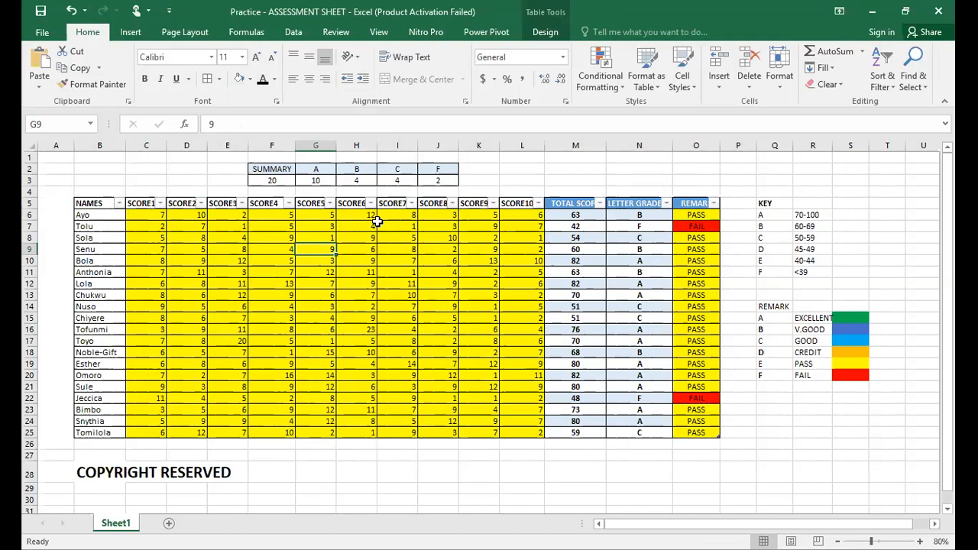
Step: Filter the table's LETTER GRADE column to show only the A grades
left_click(666, 204)
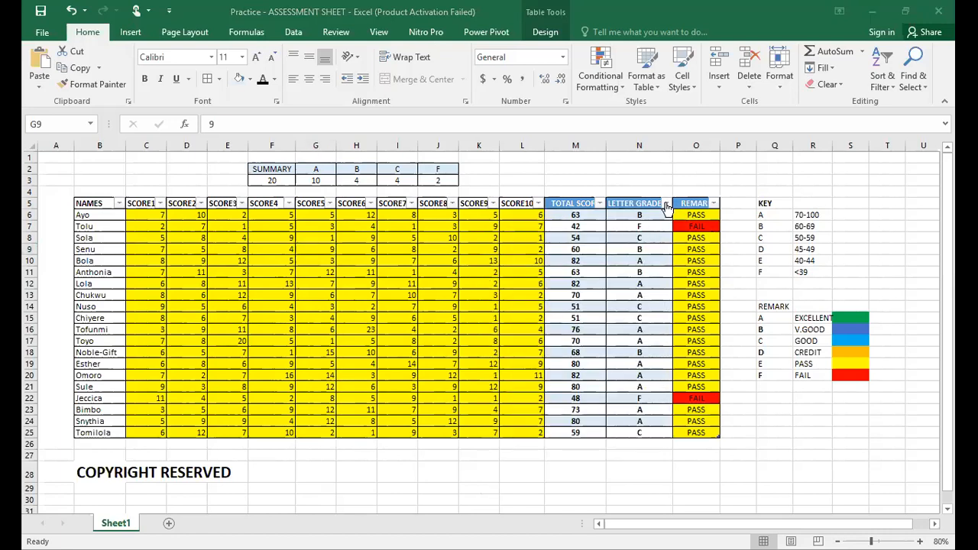
left_click(666, 205)
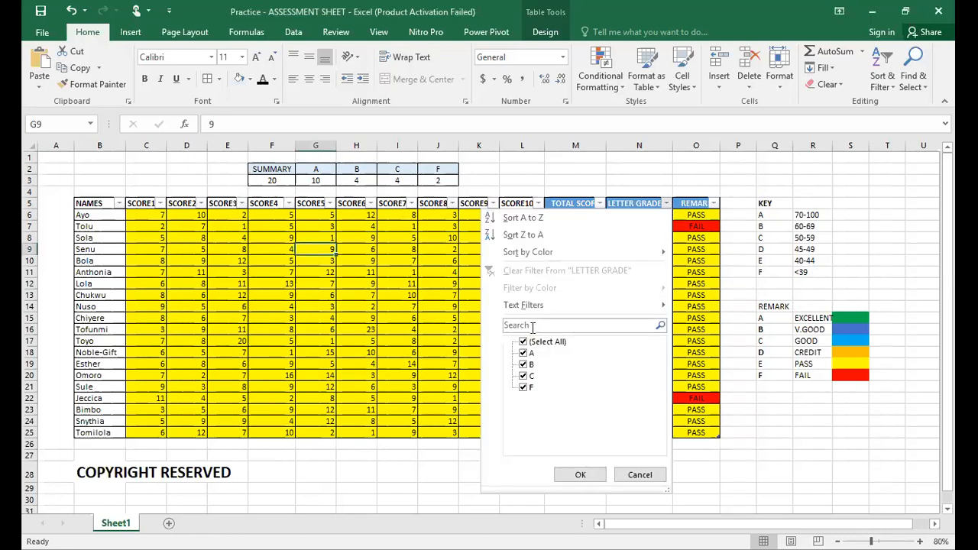
left_click(527, 327)
type("A")
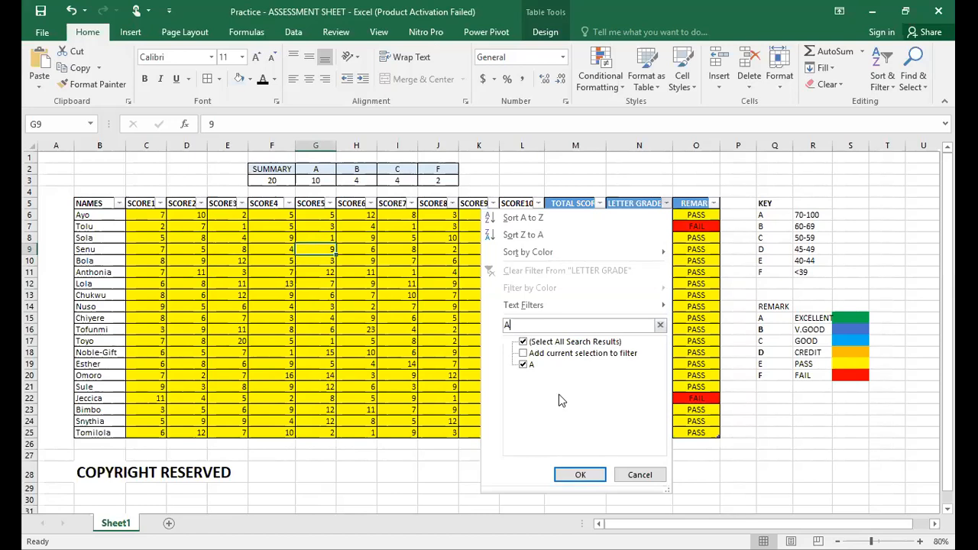
left_click(578, 475)
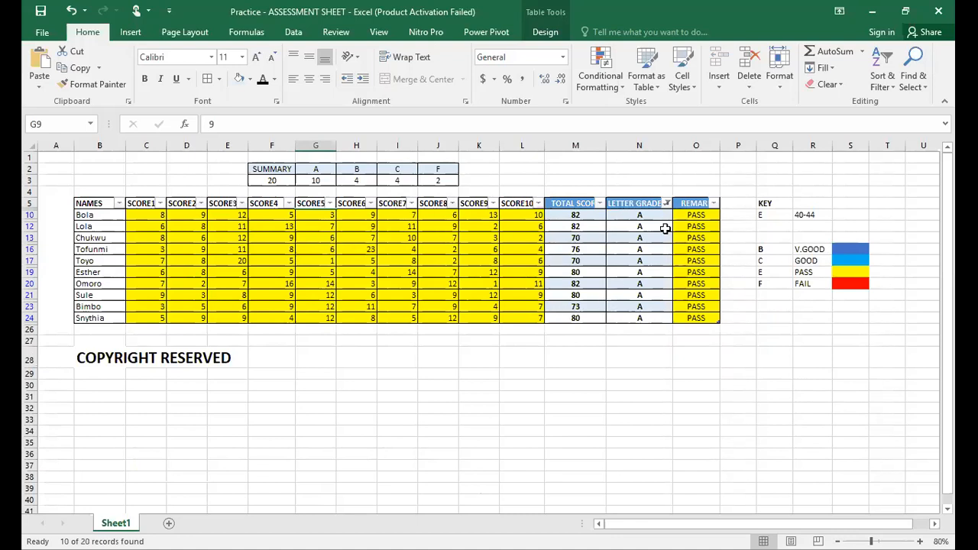
Step: Change the LETTER GRADE filter to show only B grades, and restore all the grades
left_click(666, 204)
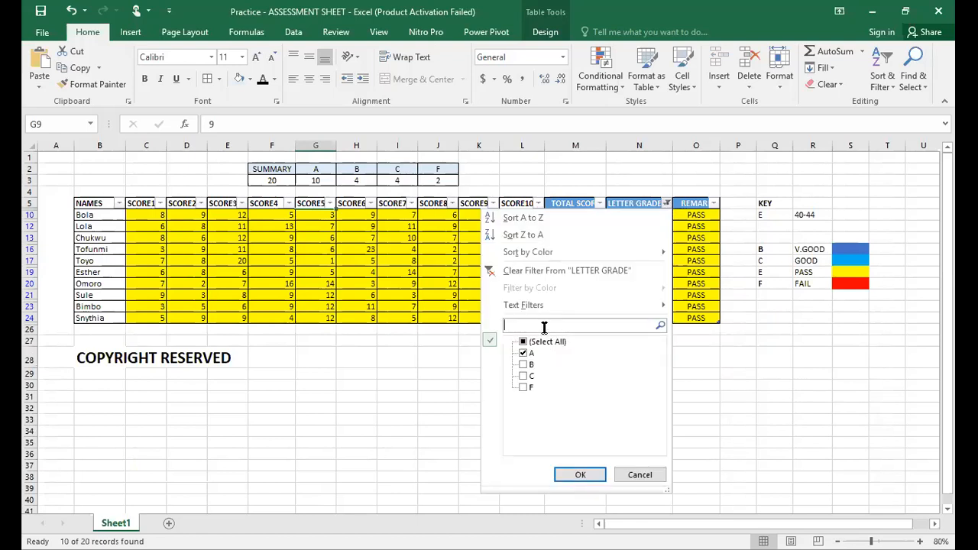
type("B")
left_click(581, 478)
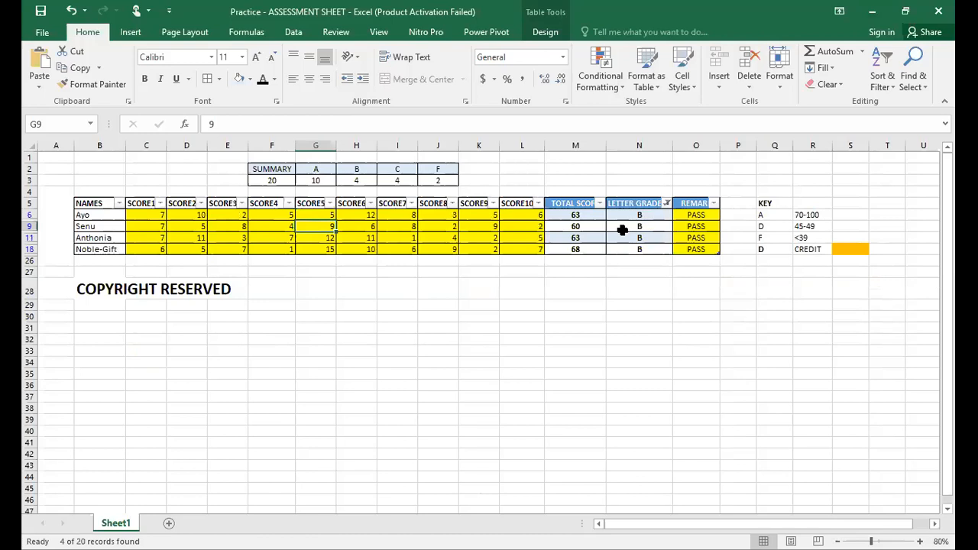
left_click(665, 204)
left_click(525, 343)
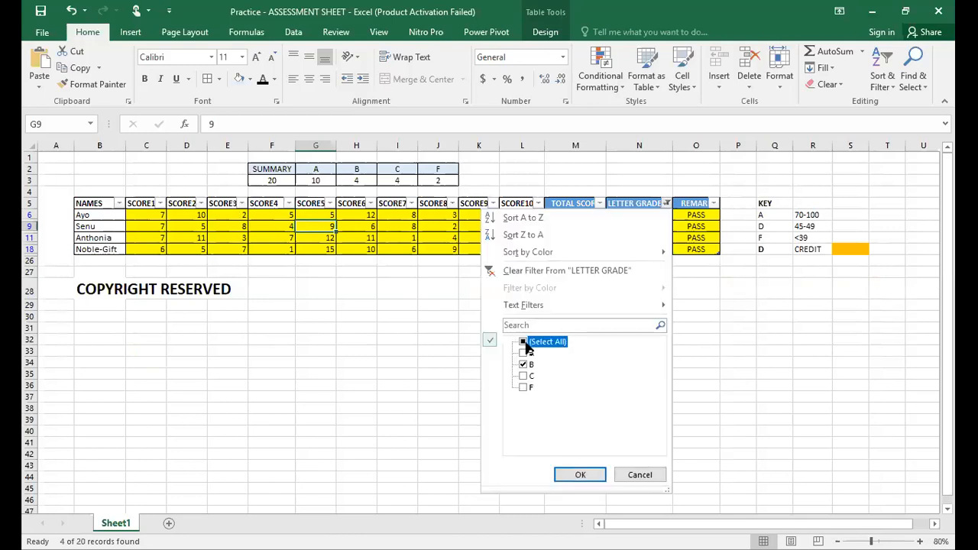
left_click(581, 475)
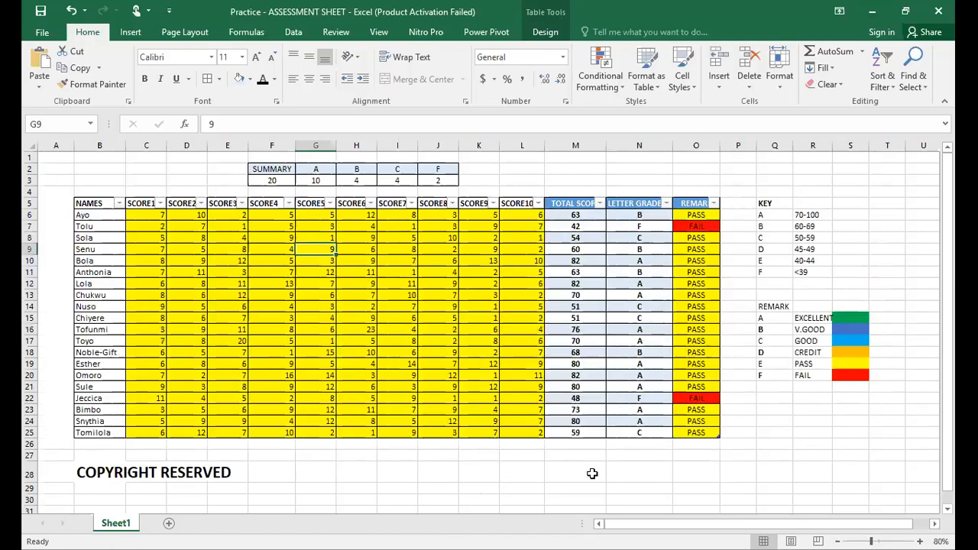
Step: Filter the table's REMARK column to show only the FAIL students
left_click(712, 204)
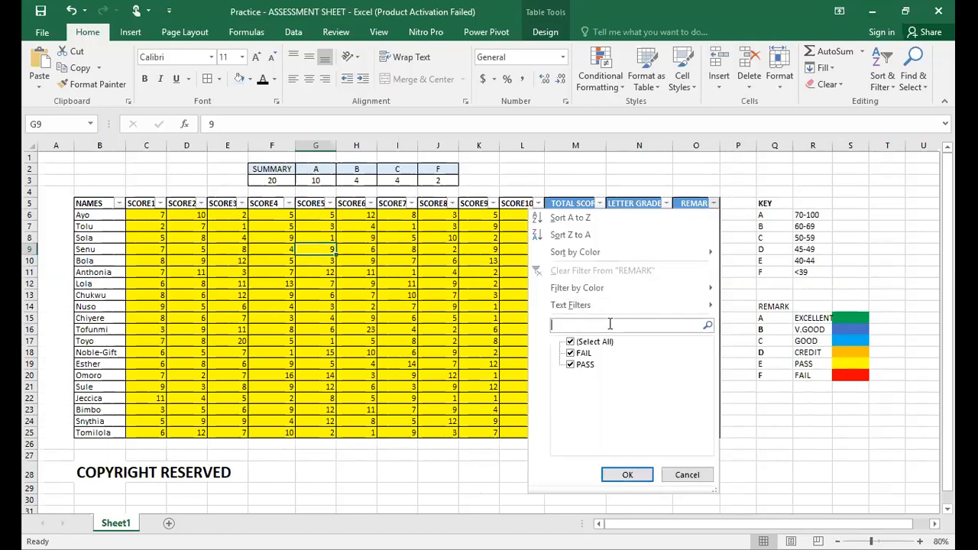
left_click(609, 324)
type("FA")
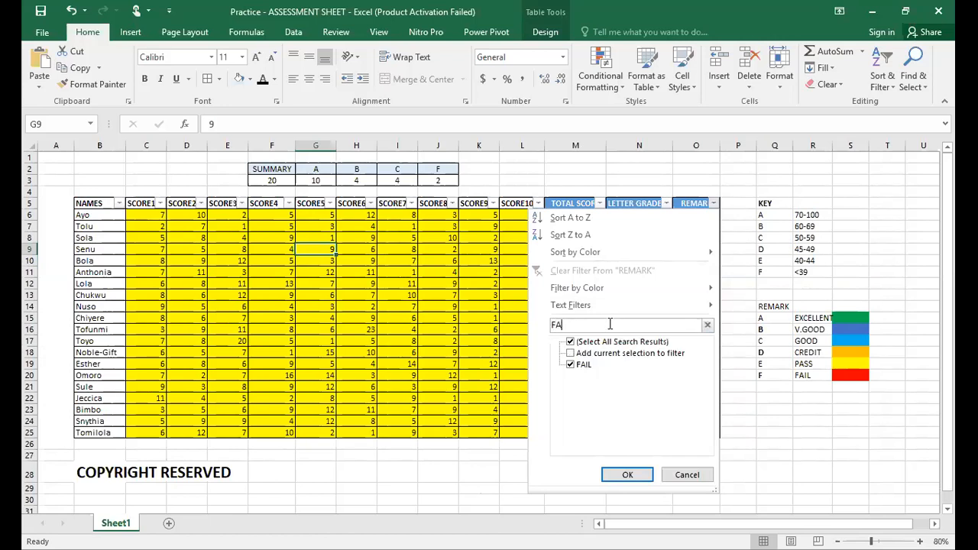
left_click(627, 476)
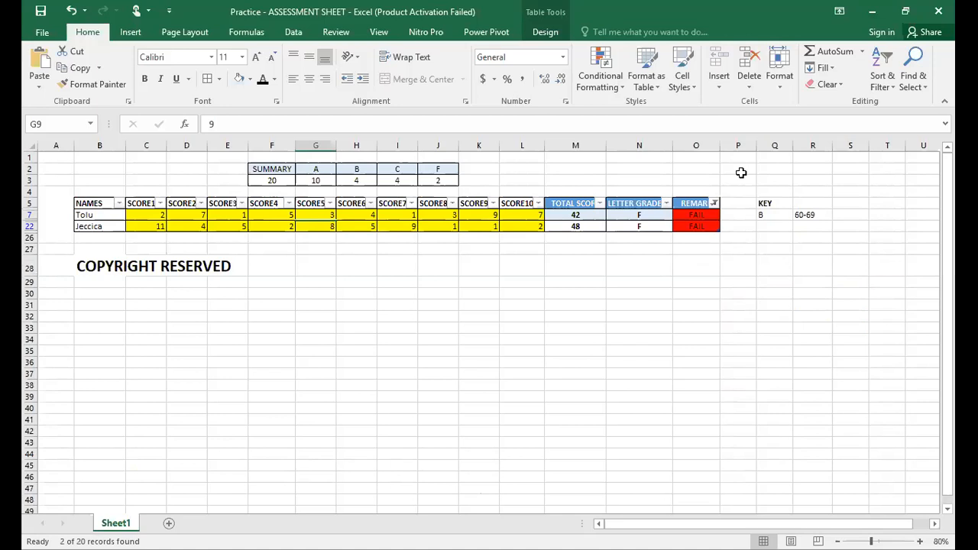
key("alt+Tab")
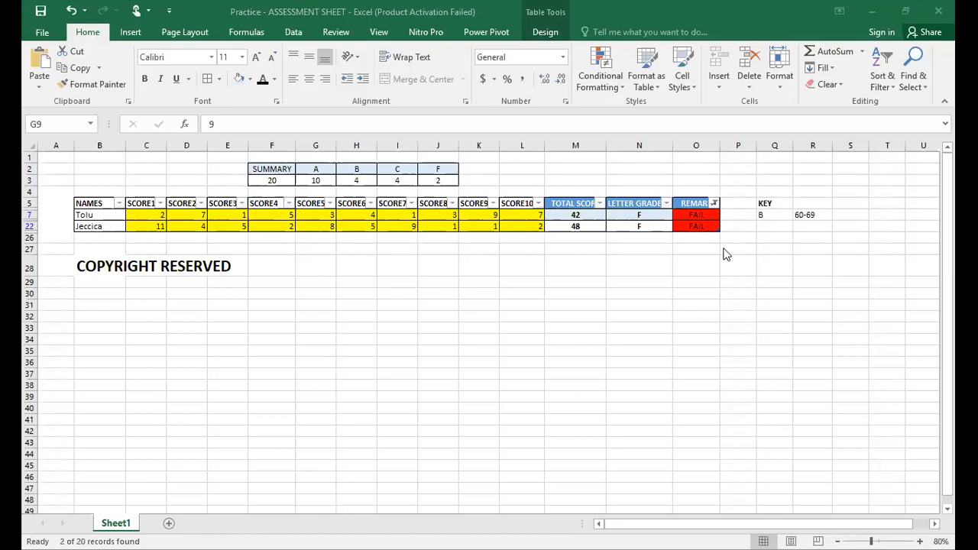
Step: Set the sheet's print layout to Landscape Orientation with Fit Sheet on One Page scaling, and return to the worksheet
left_click(43, 32)
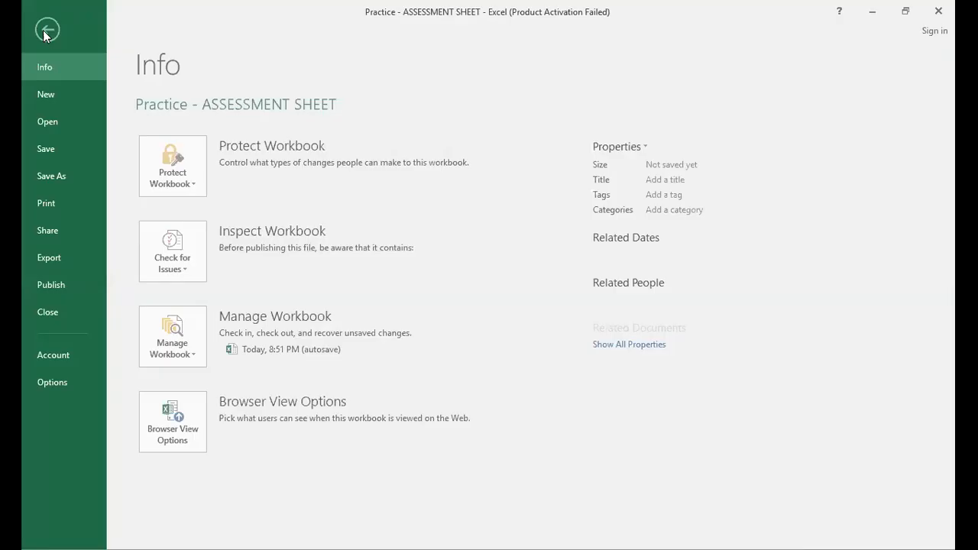
left_click(52, 204)
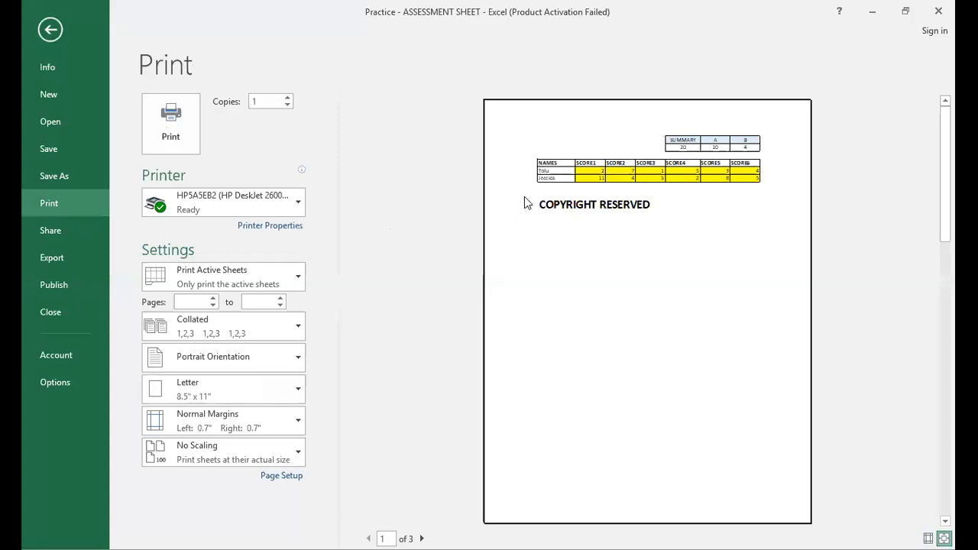
left_click(287, 367)
left_click(257, 433)
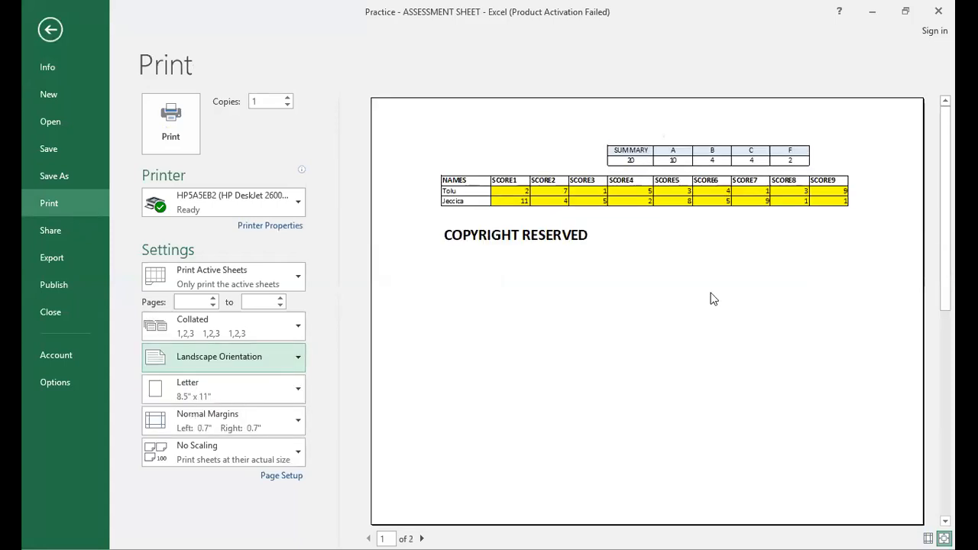
left_click(296, 454)
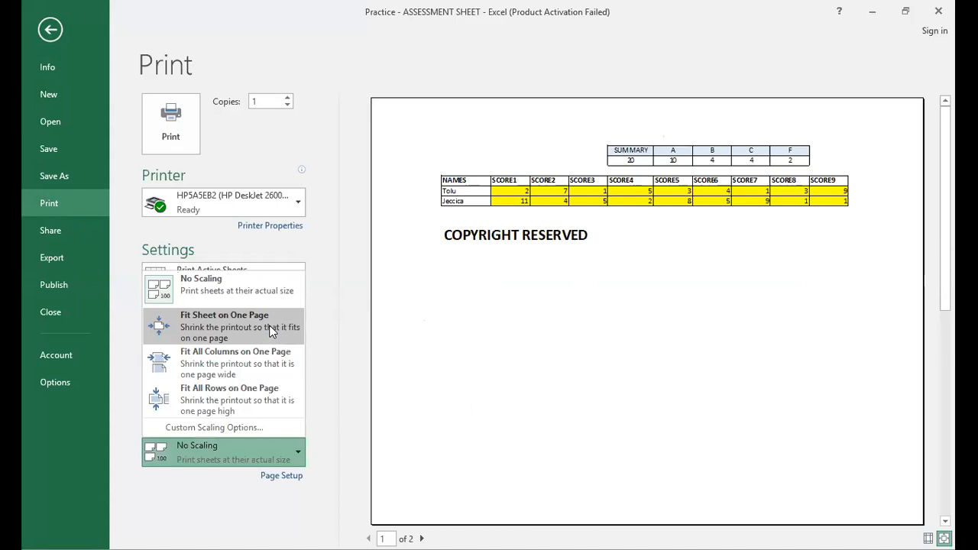
left_click(270, 329)
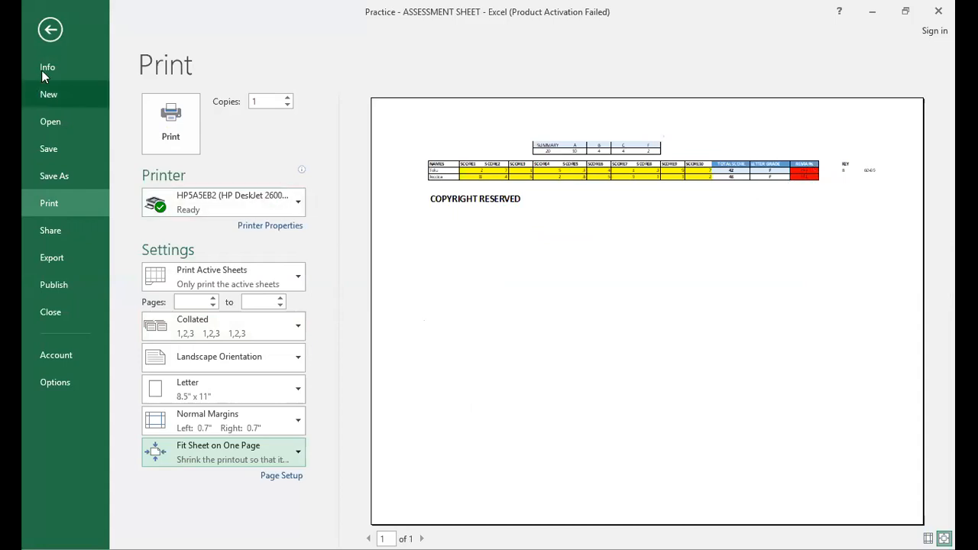
left_click(50, 30)
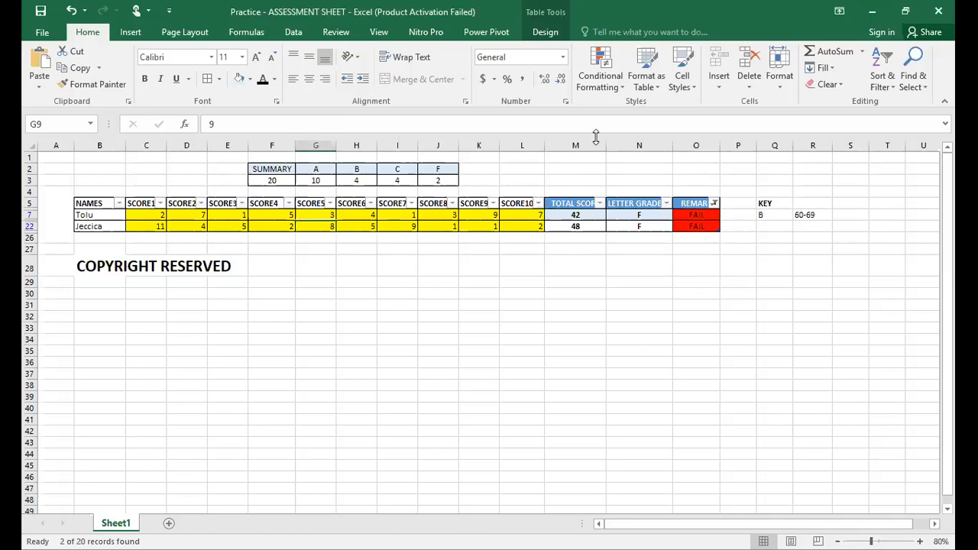
Step: Select all values in the REMARK filter to show every student again
left_click(715, 204)
left_click(581, 341)
left_click(625, 475)
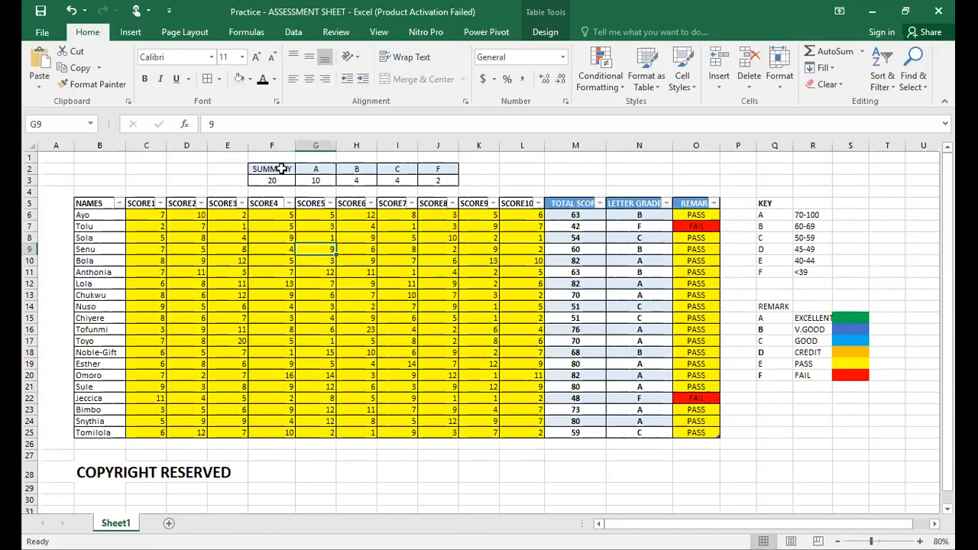
Step: Insert a 2-D clustered column chart of the grade summary in G2:J3 and move it down to about columns L to Q
left_click_drag(313, 169, 435, 181)
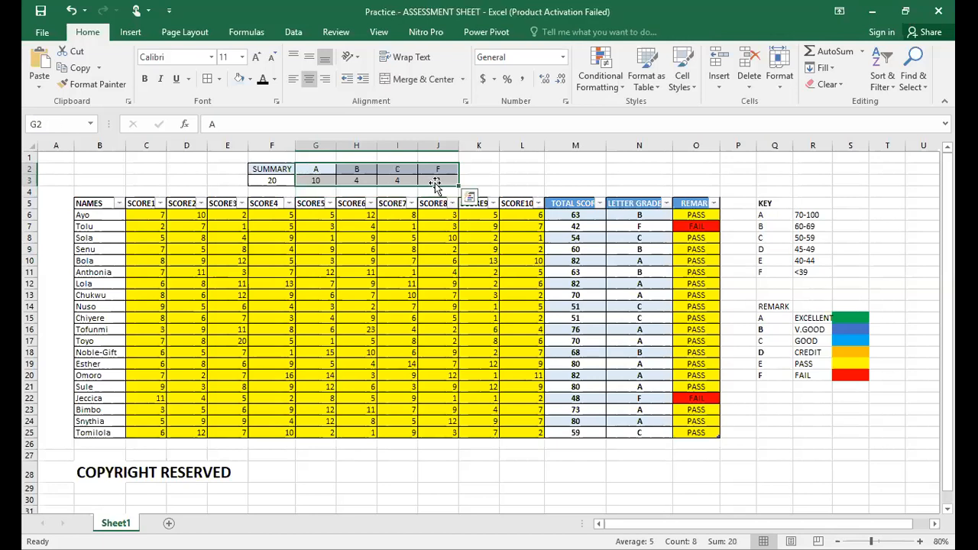
left_click(130, 32)
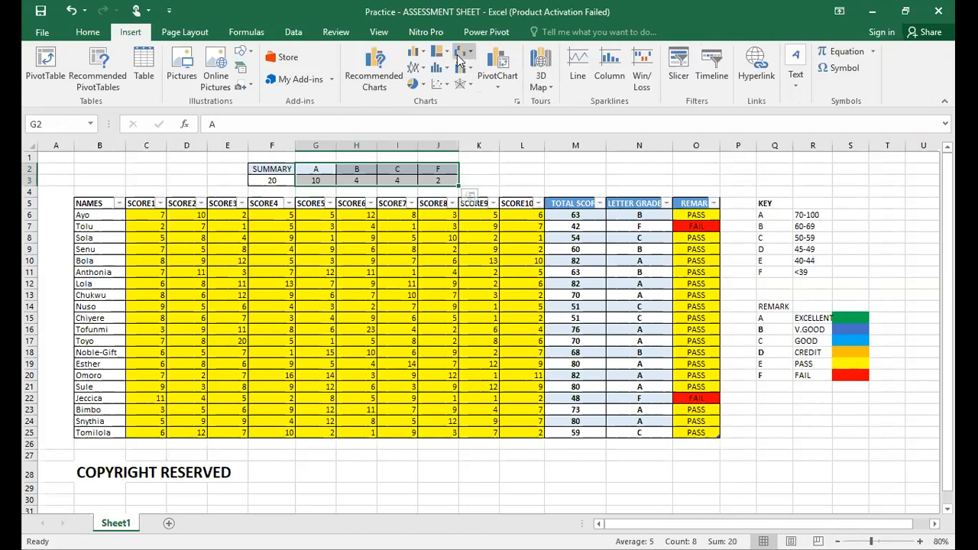
left_click(418, 57)
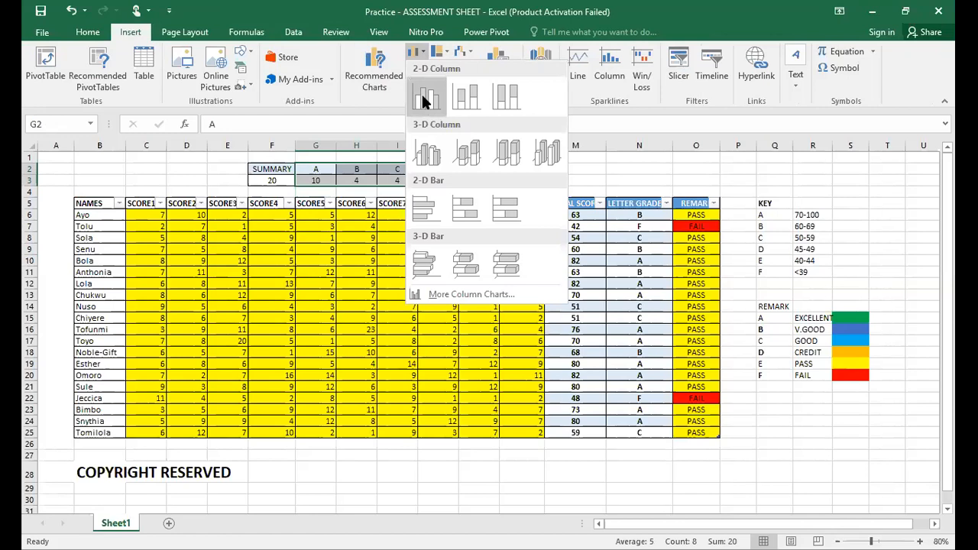
left_click(424, 97)
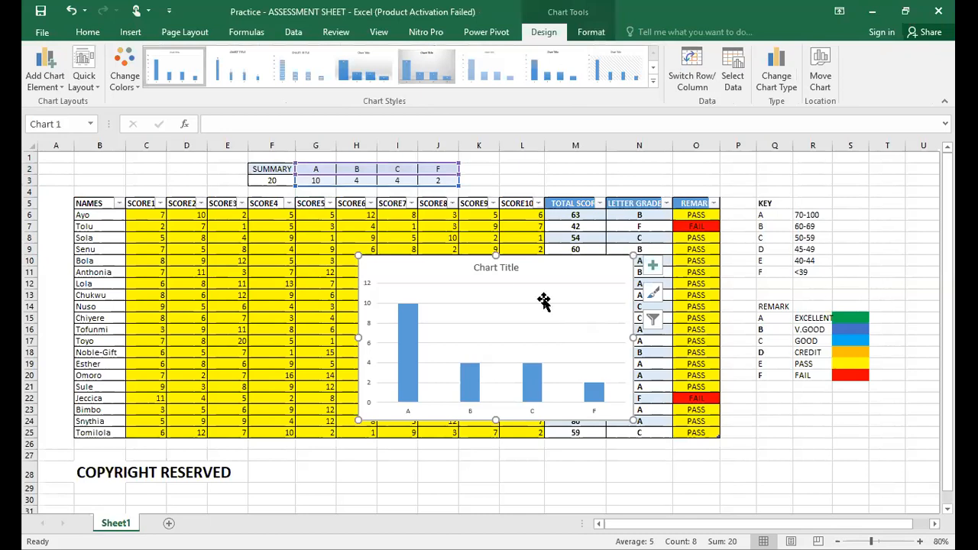
left_click_drag(456, 273, 749, 361)
left_click_drag(669, 336, 593, 319)
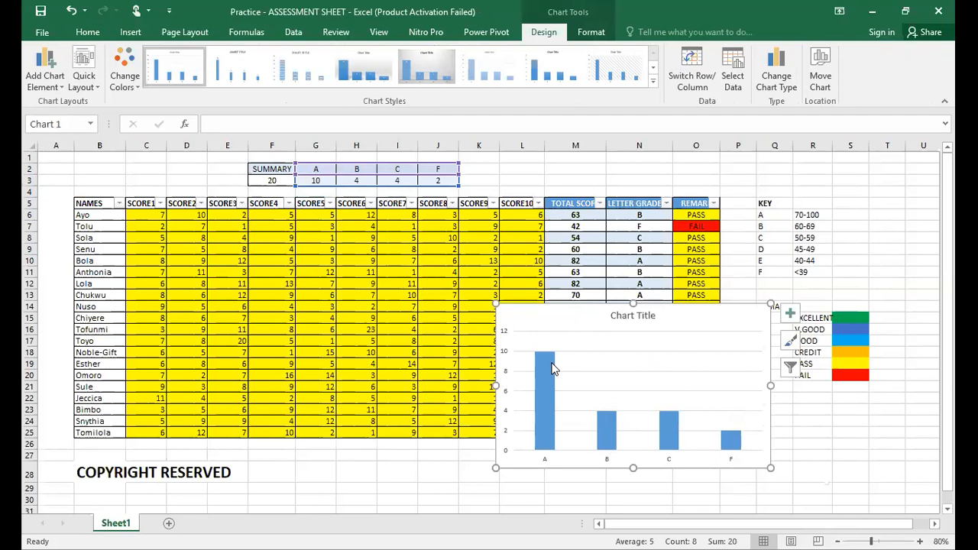
Step: Apply the chart style with a patterned plot area, gridlines and data labels inside the solid blue columns
left_click(374, 71)
left_click(281, 69)
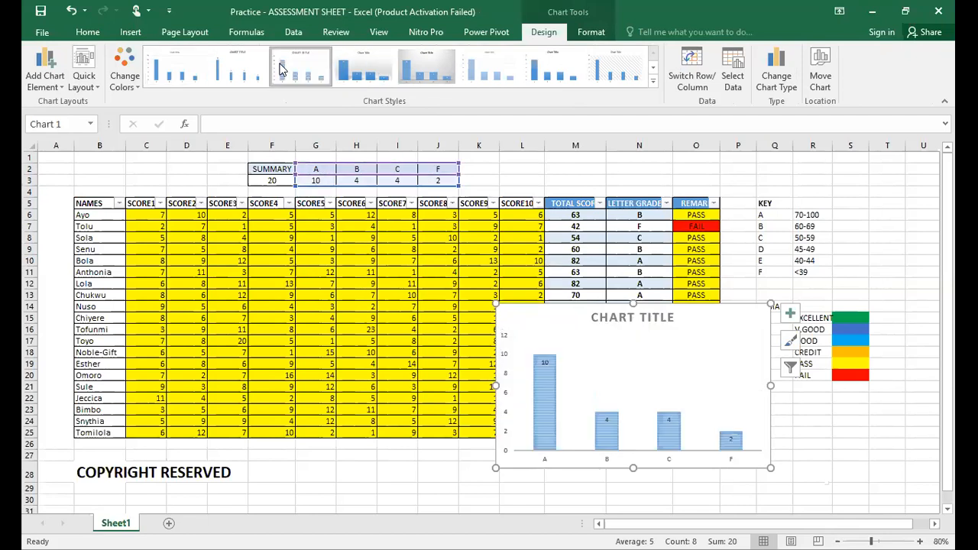
left_click(609, 74)
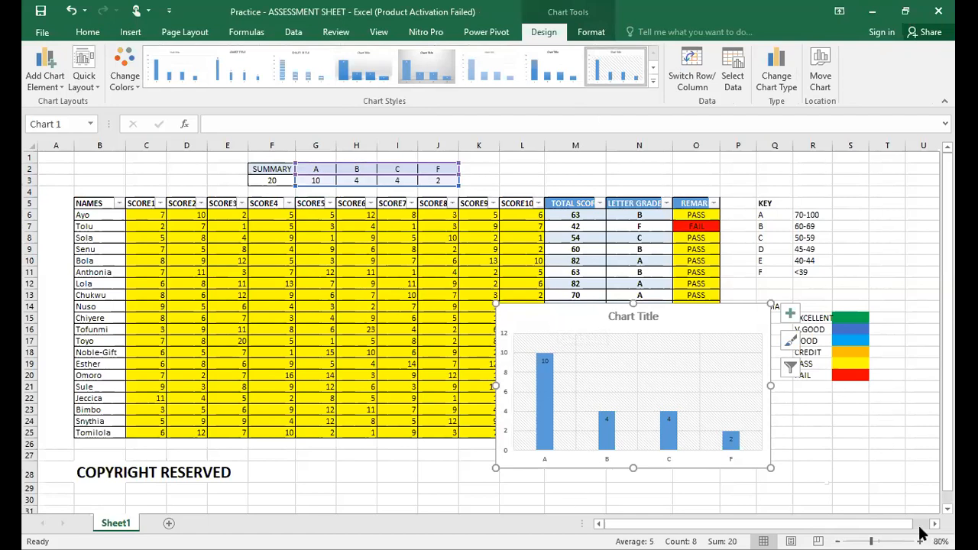
Step: Move the grade chart to the empty area beside the KEY and REMARK legends, about columns T to AA starting near row 5
left_click(838, 541)
left_click(837, 540)
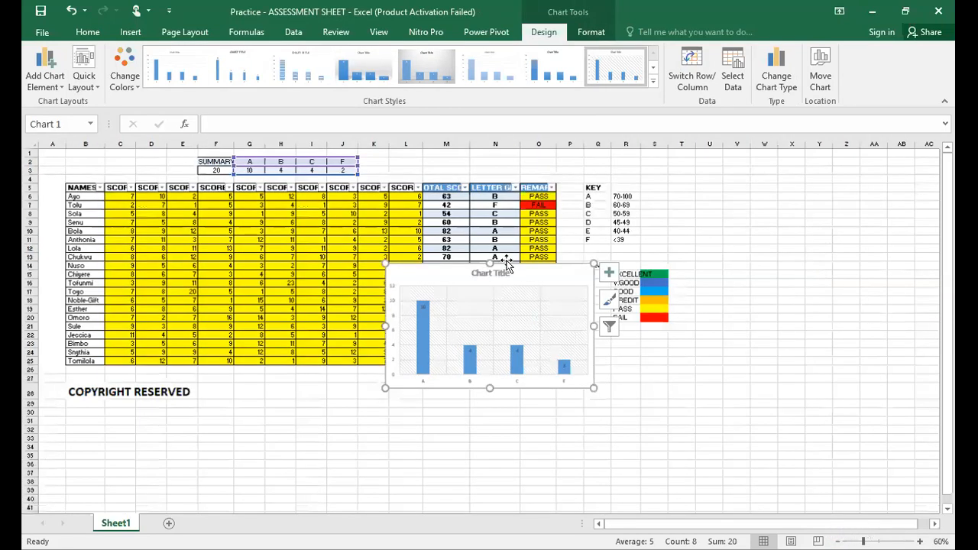
left_click_drag(515, 271, 805, 188)
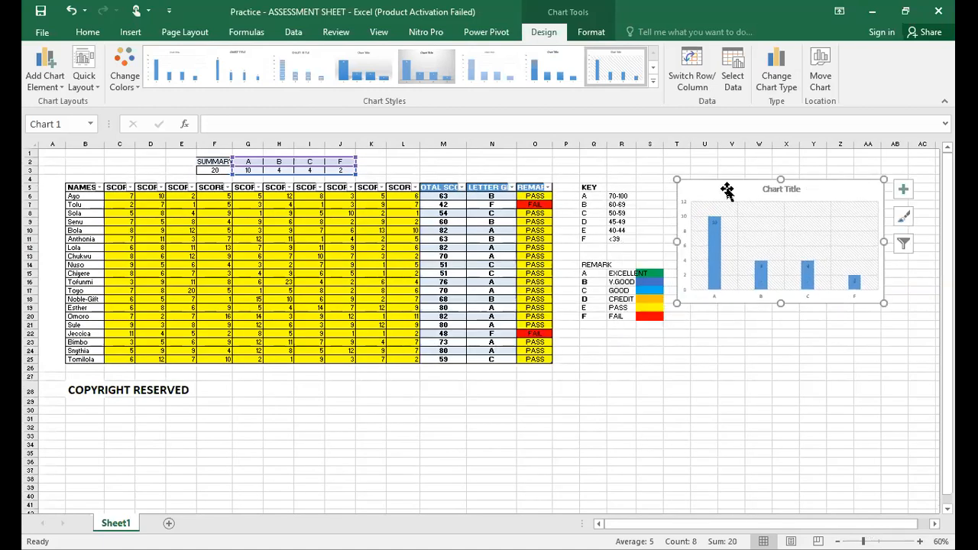
left_click(682, 384)
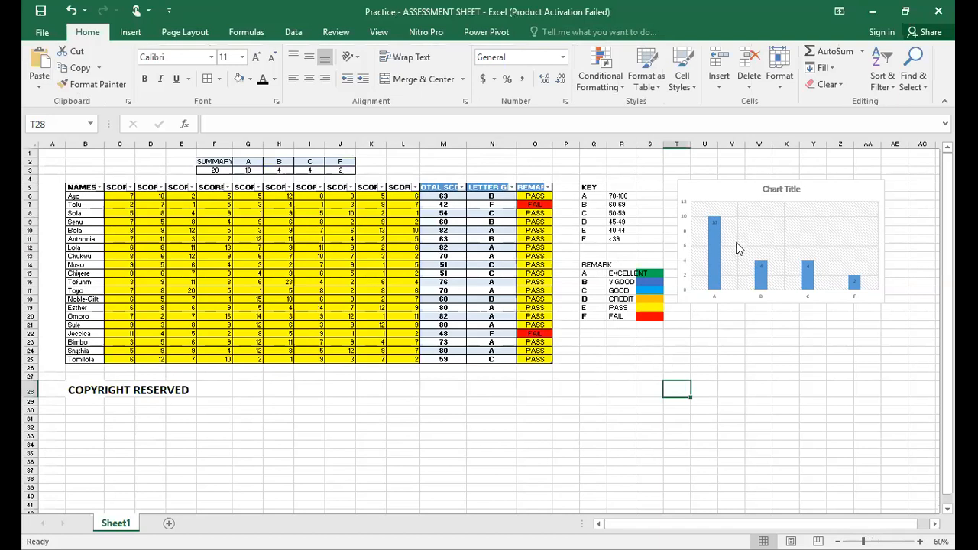
Step: Replace the placeholder chart title of the grade chart with the text sCORE dISTRIBUTION
left_click(787, 193)
double_click(786, 193)
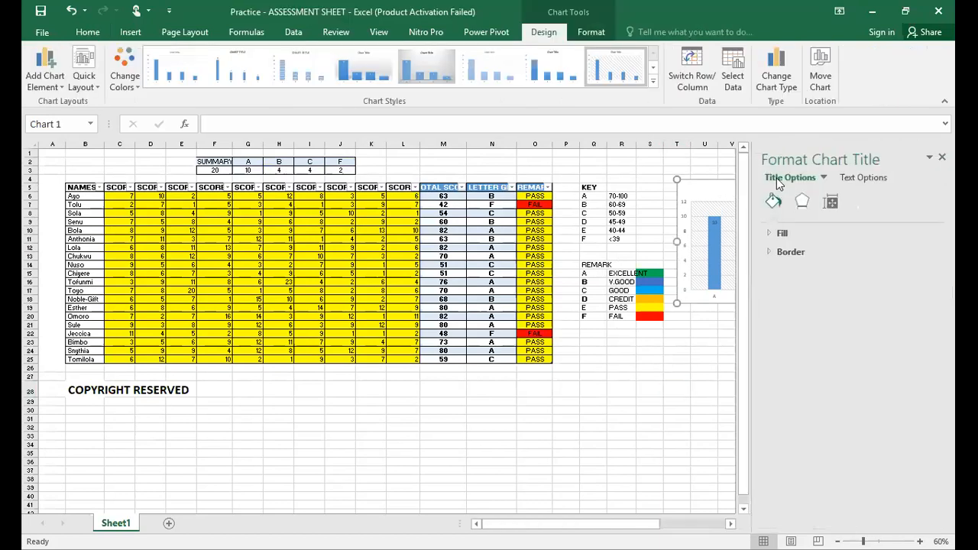
left_click(942, 158)
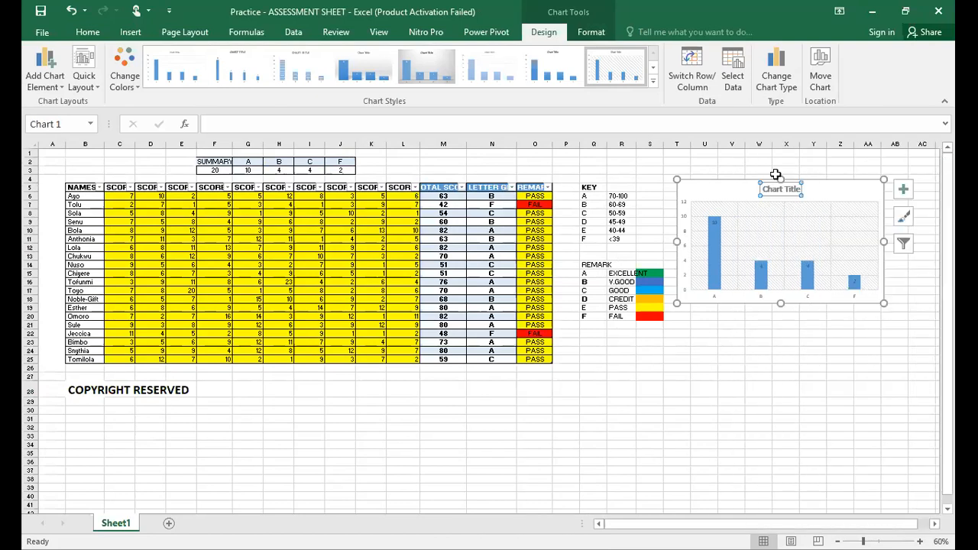
left_click(779, 188)
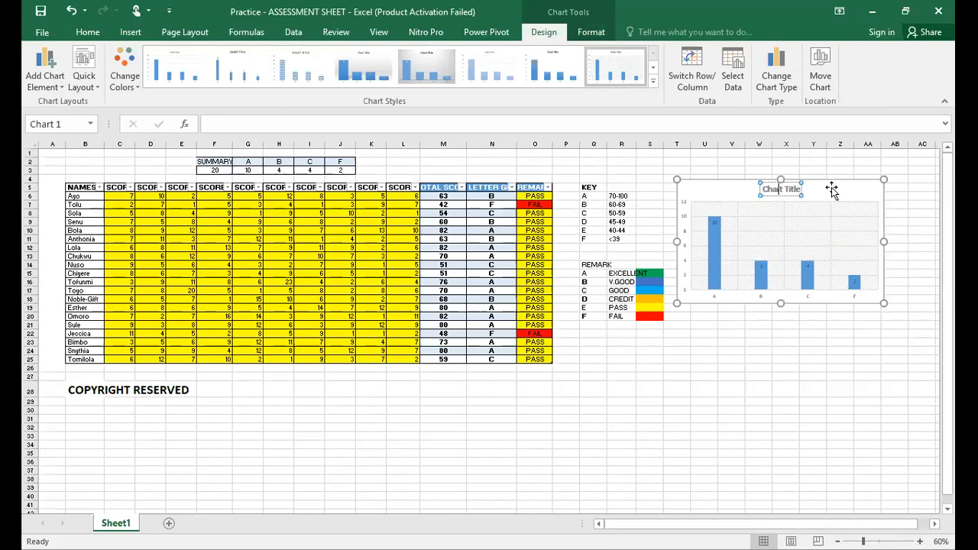
key("BackSpace")
key("BackSpace")
key("BackSpace")
key("BackSpace")
key("BackSpace")
key("BackSpace")
key("BackSpace")
key("BackSpace")
type("G")
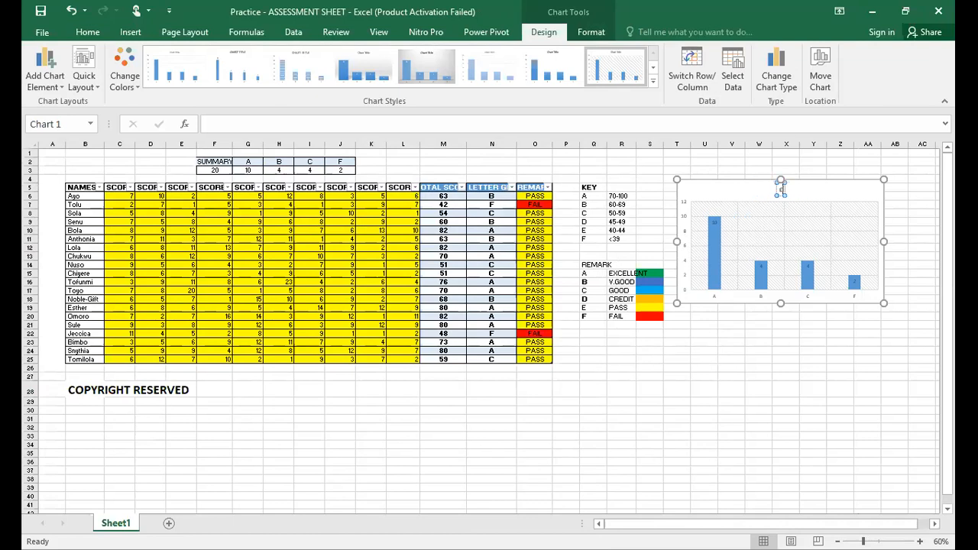
key("BackSpace")
type("scORE dISTRIBUTION")
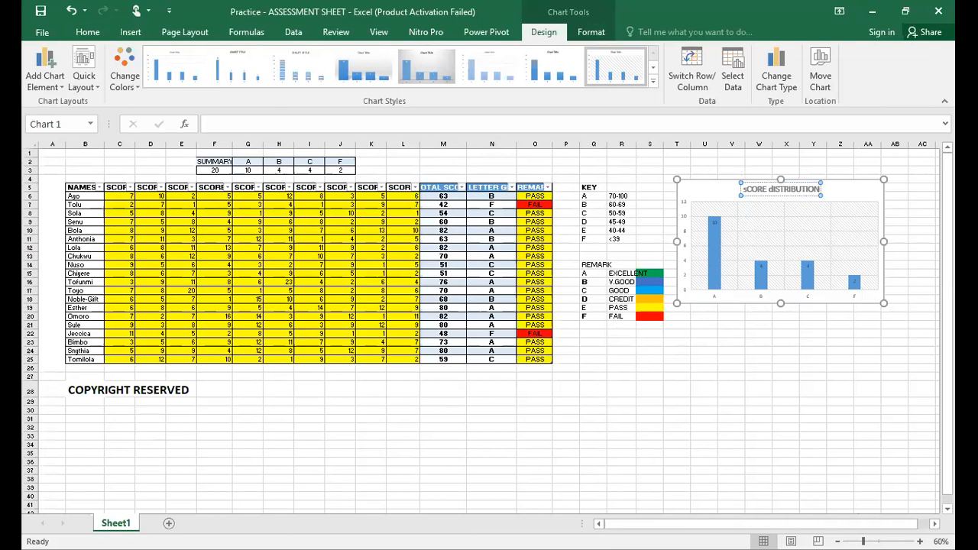
Step: Rewrite the grade chart's title entirely in capitals as SCORE DISTRIBUTION and deselect the chart
key("BackSpace")
key("BackSpace")
key("BackSpace")
key("BackSpace")
key("BackSpace")
key("BackSpace")
key("BackSpace")
key("BackSpace")
key("BackSpace")
key("BackSpace")
key("BackSpace")
key("BackSpace")
key("BackSpace")
key("BackSpace")
key("BackSpace")
key("BackSpace")
key("BackSpace")
key("BackSpace")
type("SCORE DISTRIBUTION")
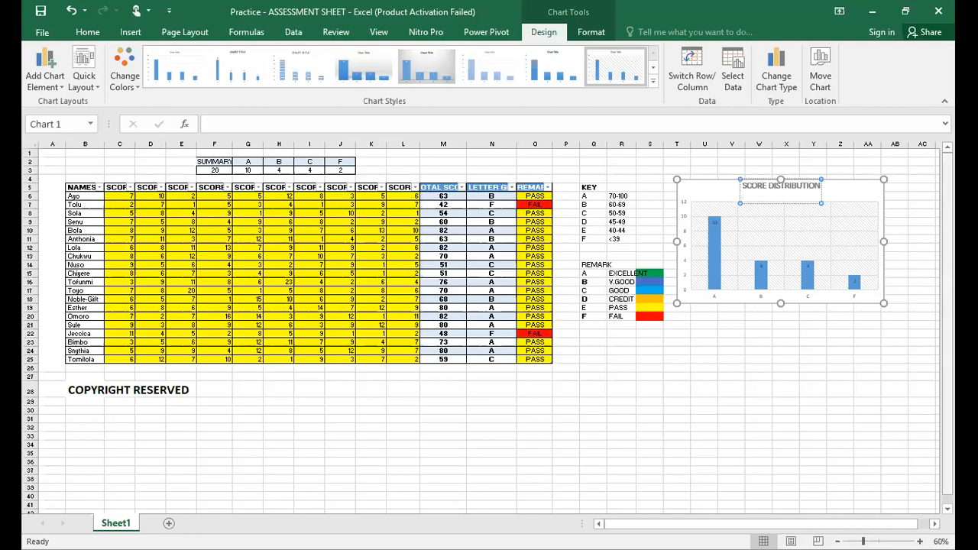
left_click(701, 341)
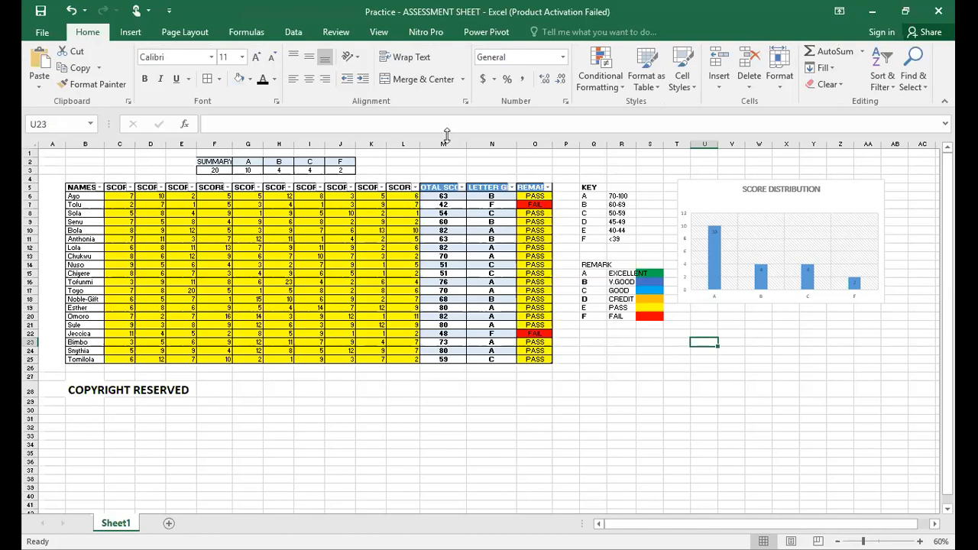
Step: Examine the KEY grade ranges and the REMARK colour legend beside the assessment table
left_click(869, 540)
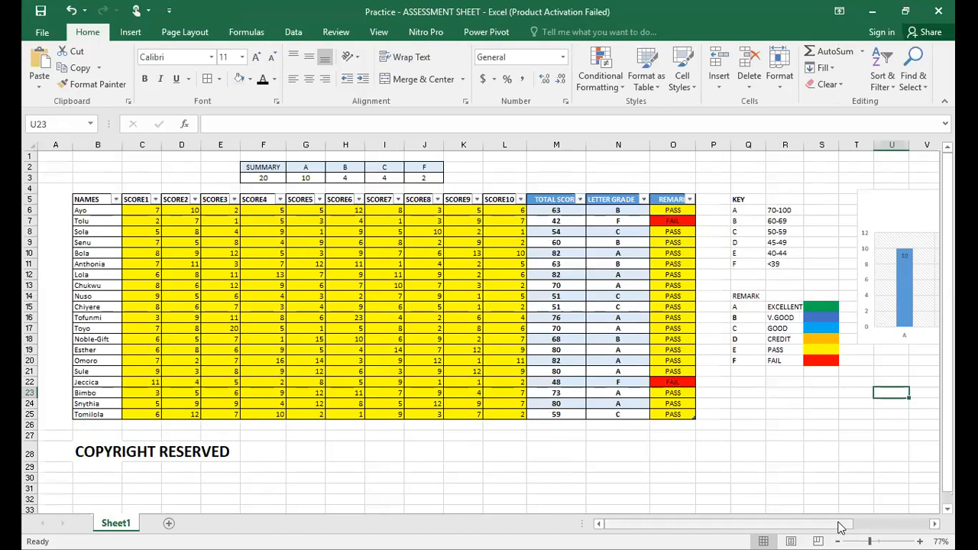
scroll(688, 187, "right", 1)
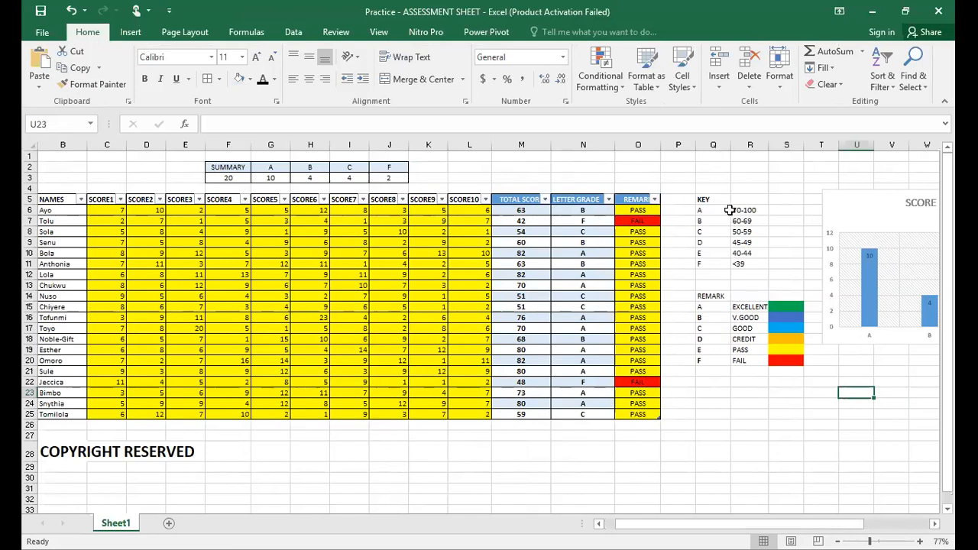
left_click_drag(738, 207, 746, 262)
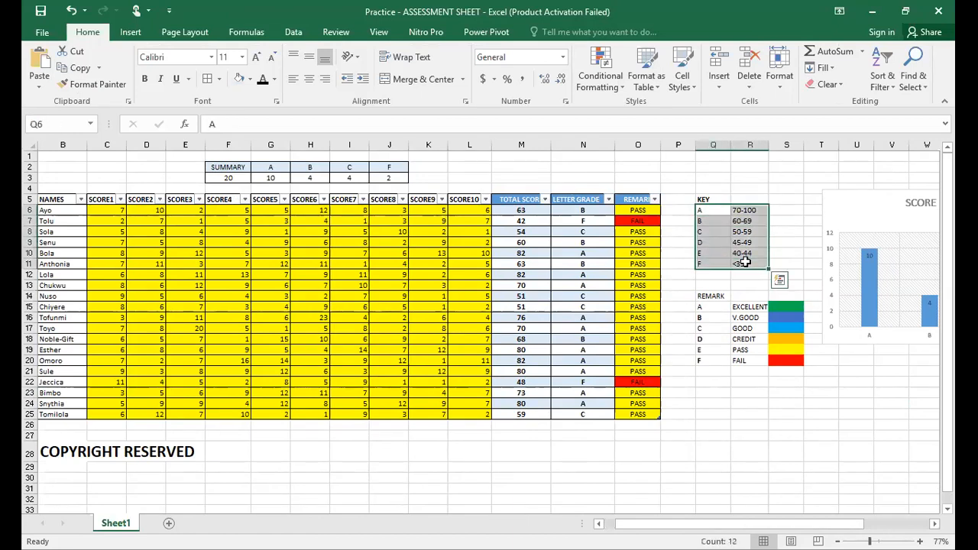
left_click_drag(724, 307, 787, 362)
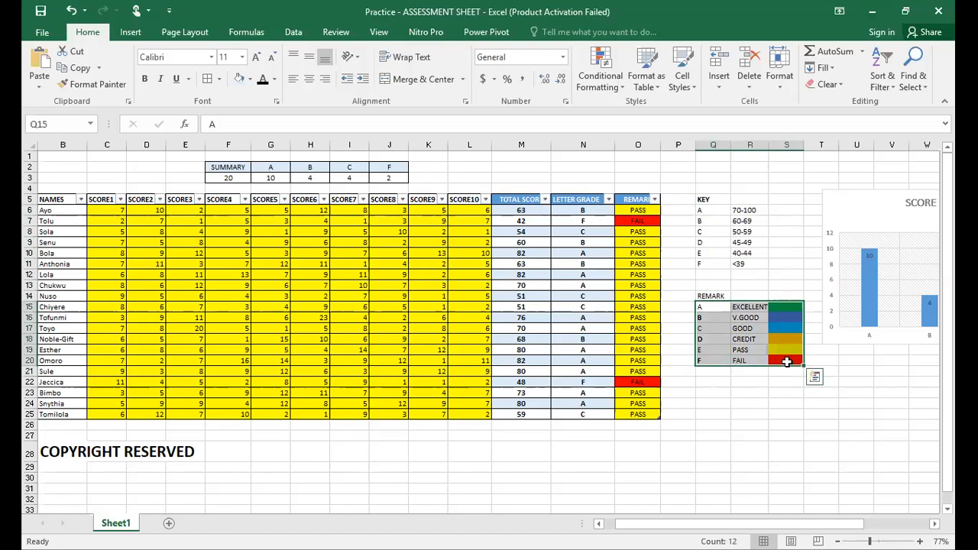
left_click(787, 306)
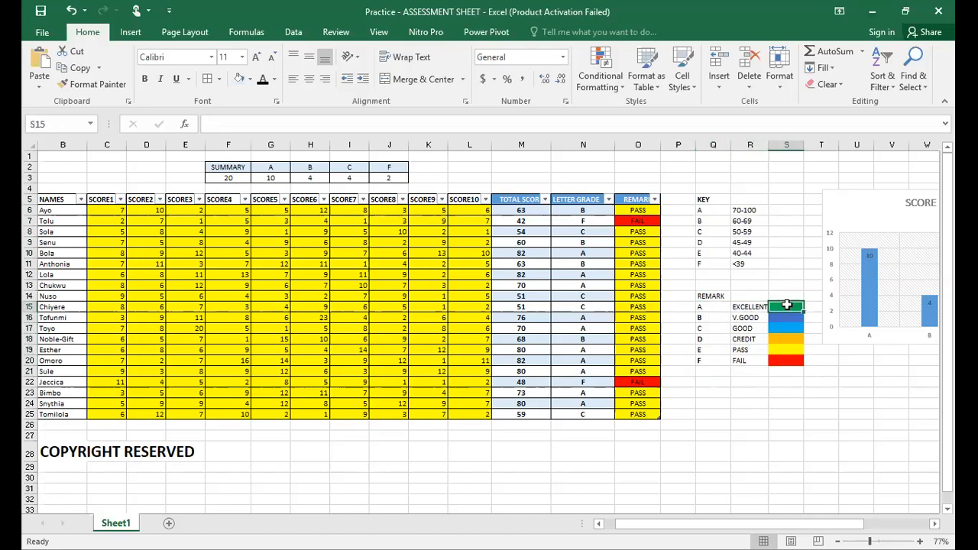
left_click(816, 349)
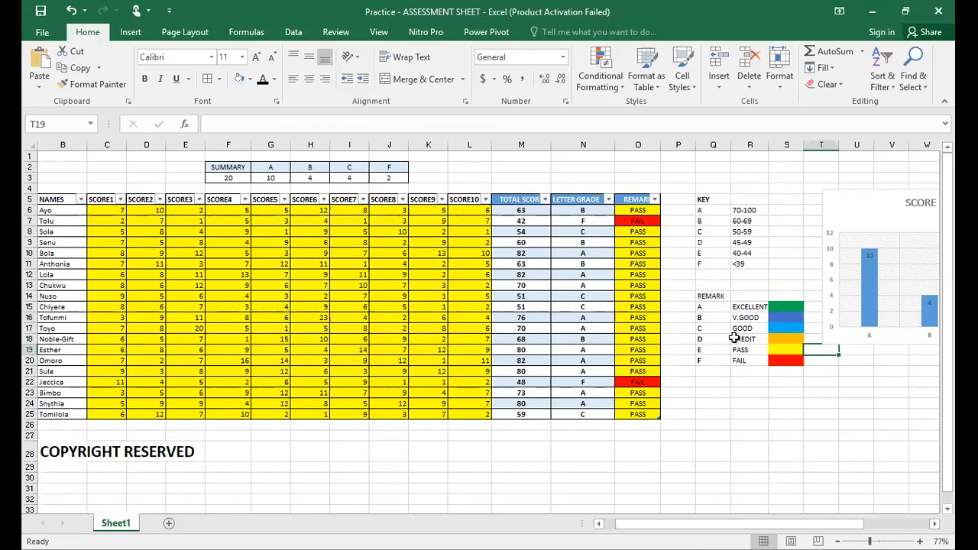
Step: Nudge the SCORE DISTRIBUTION chart slightly up and left, copy it and switch to the blank presentation in PowerPoint
left_click_drag(772, 527, 806, 528)
mouse_move(737, 208)
left_mouse_down()
mouse_move(711, 192)
mouse_move(726, 200)
left_mouse_up()
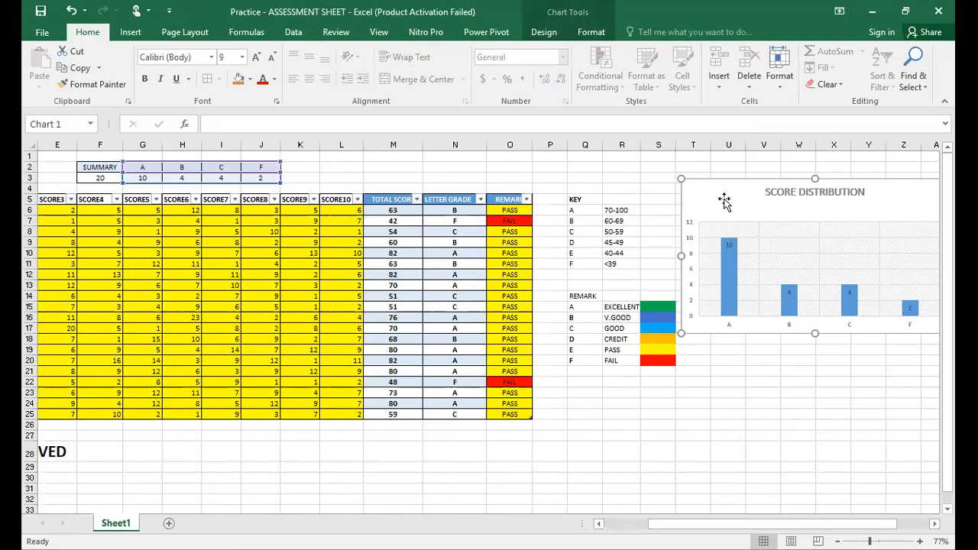
key("ctrl+c")
key("alt+Tab")
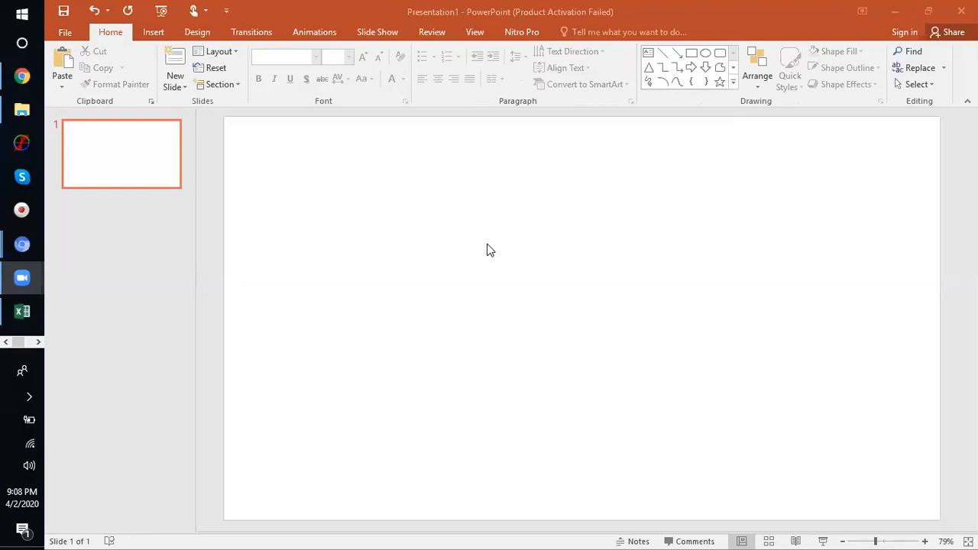
left_click(22, 312)
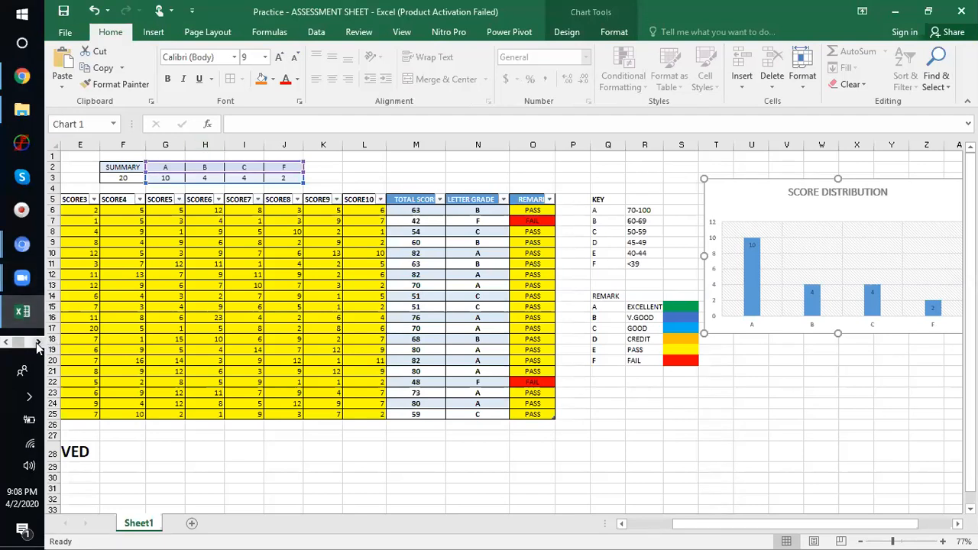
left_click(39, 343)
left_click(22, 76)
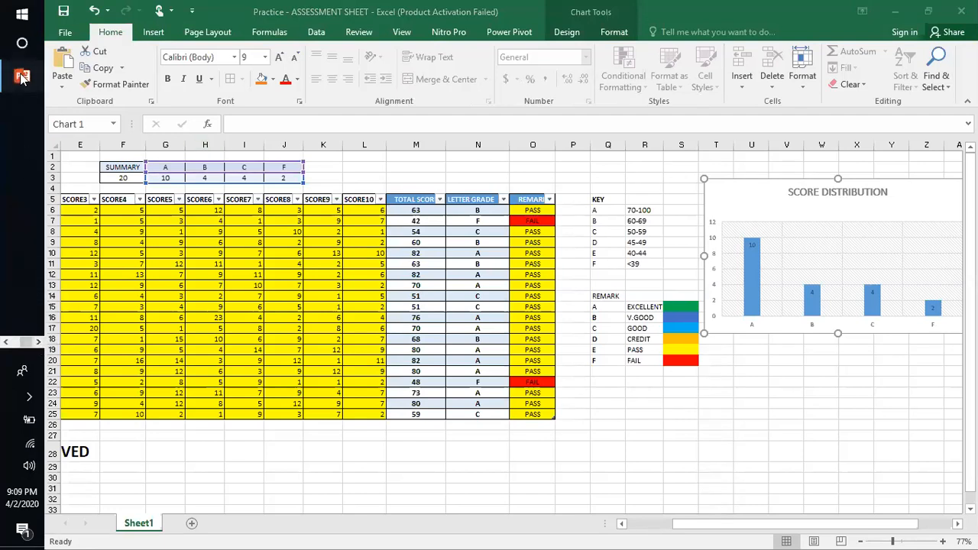
Step: Paste the chart onto the slide, enlarge it with its title shifted left, and move it to the slide's upper-left area
key("ctrl+v")
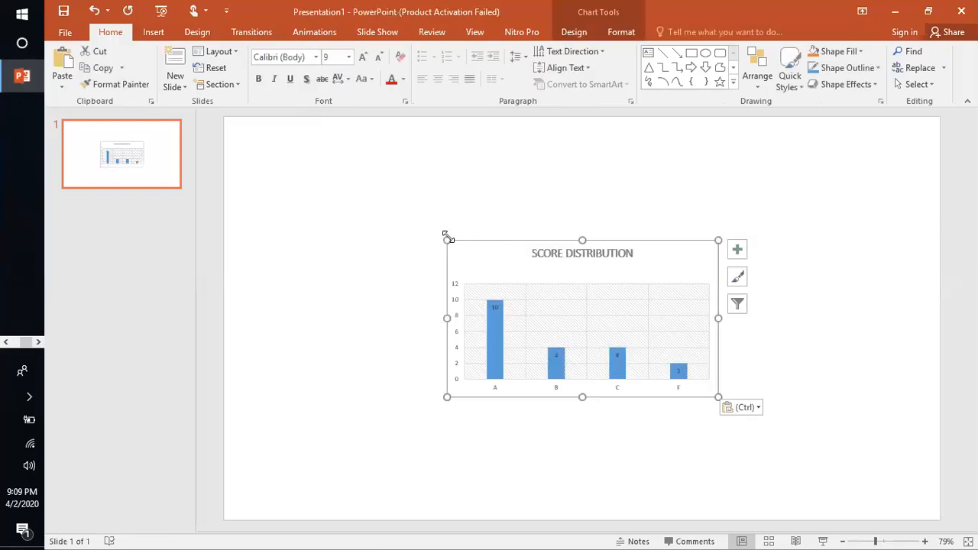
left_click_drag(449, 236, 365, 190)
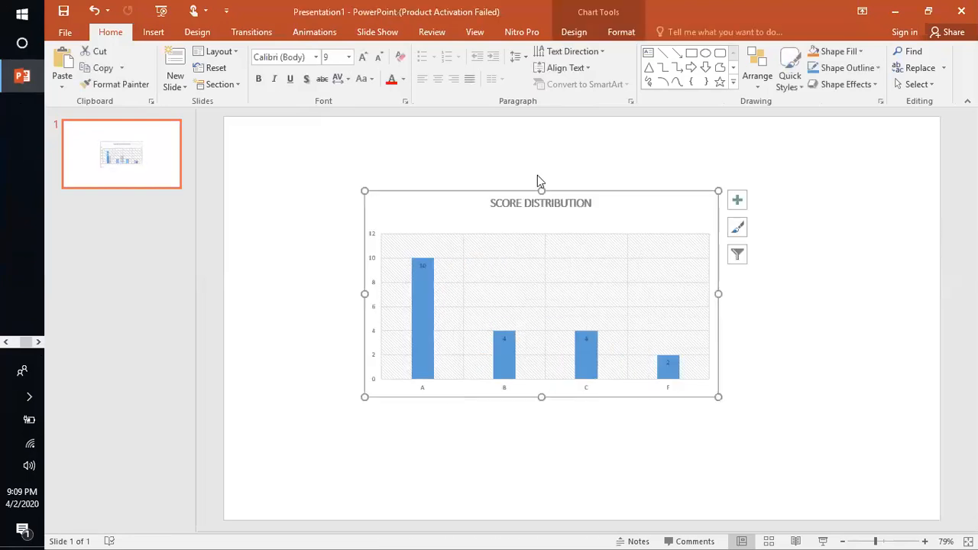
left_click_drag(492, 201, 389, 197)
left_click(575, 201)
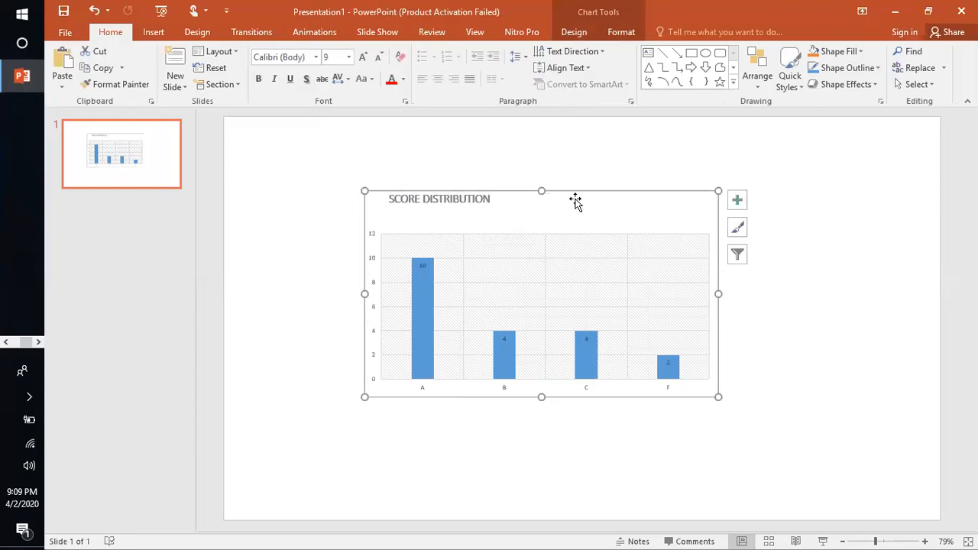
left_click_drag(604, 211, 508, 149)
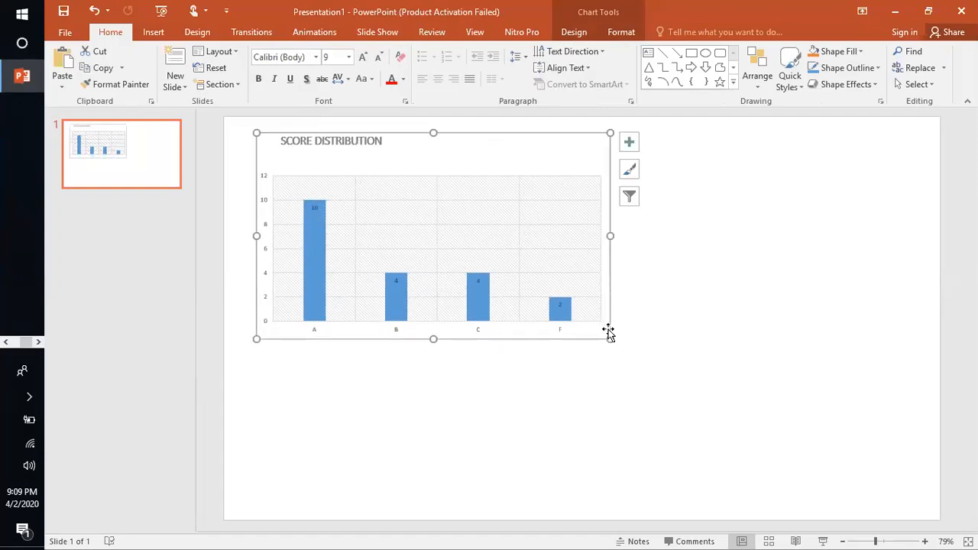
left_click(538, 428)
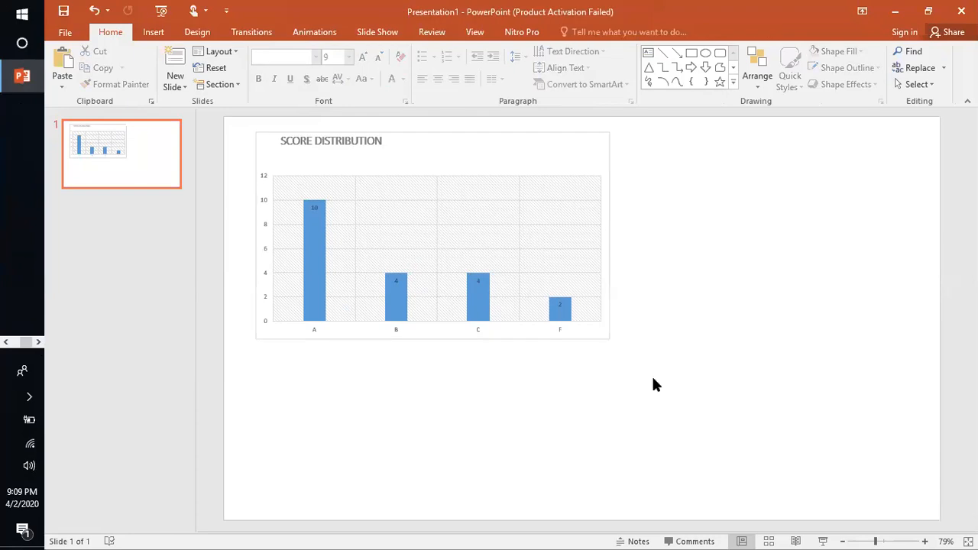
Step: Change the slide's layout from Blank to Two Content
left_click(237, 50)
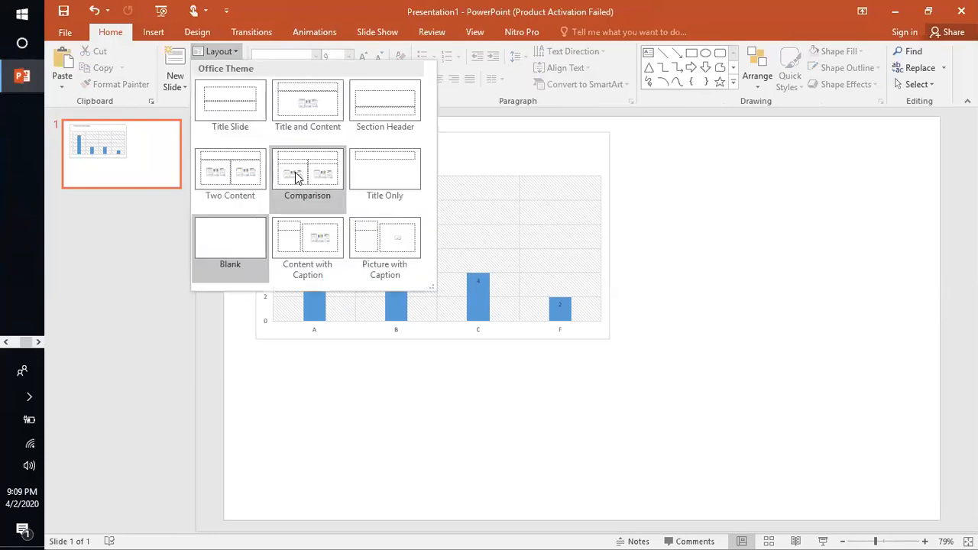
left_click(241, 176)
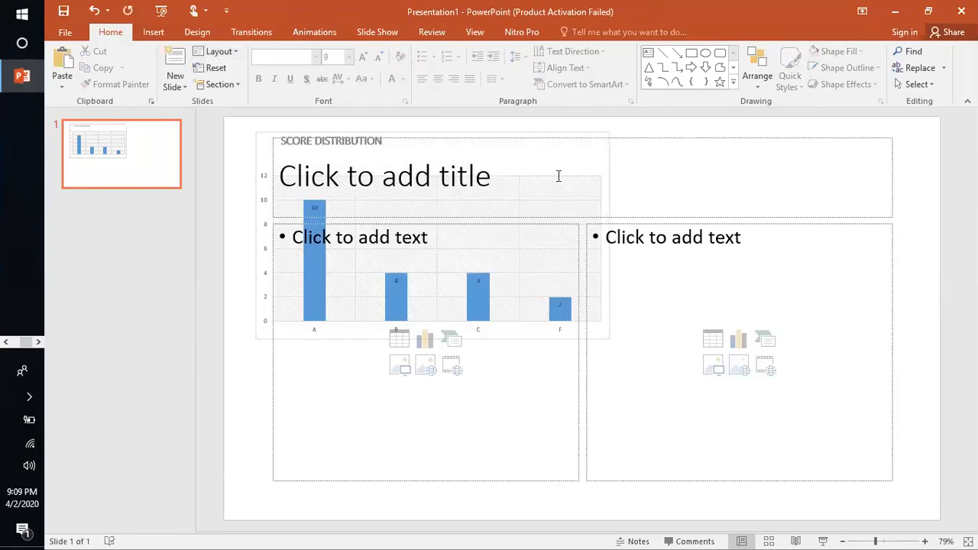
left_click(523, 331)
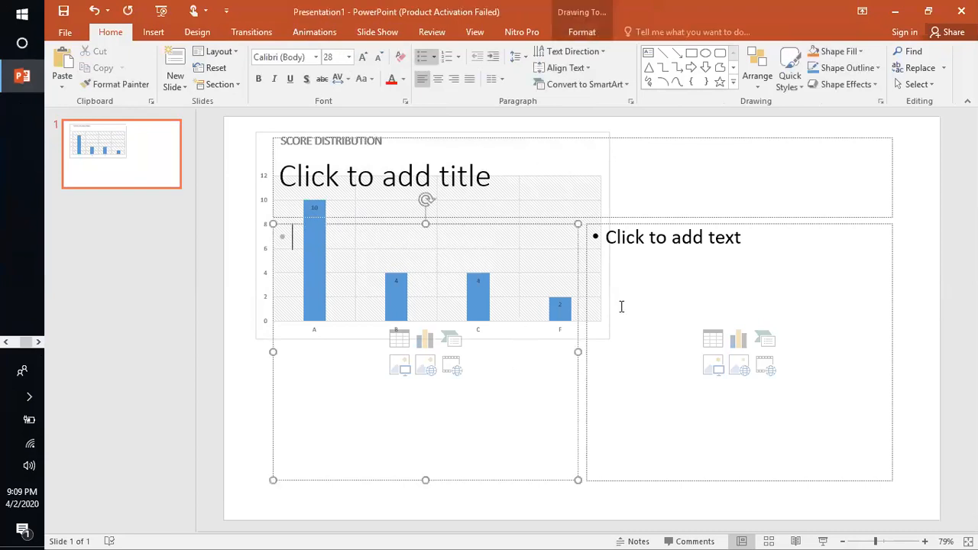
Step: Take the chart off the slide and paste it into the left content placeholder so that it fills the placeholder
left_click(257, 321)
left_click_drag(257, 320, 239, 393)
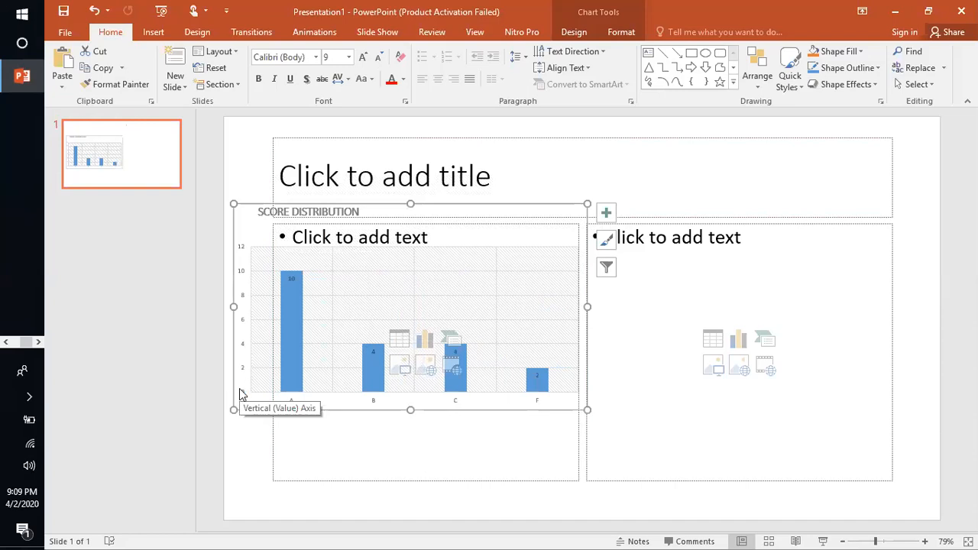
key("Delete")
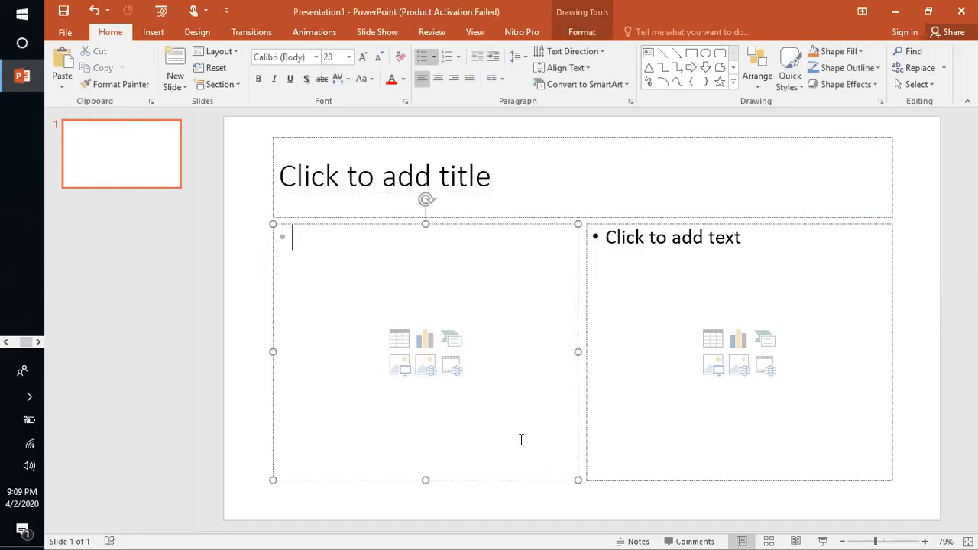
key("ctrl+v")
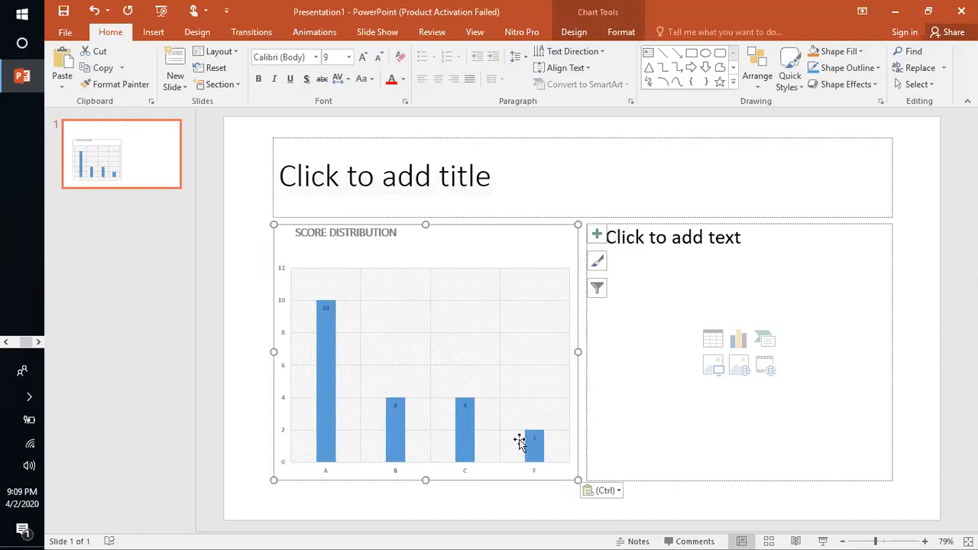
Step: Switch back to the Practice - ASSESSMENT SHEET workbook in Excel
left_click(699, 273)
left_click(668, 186)
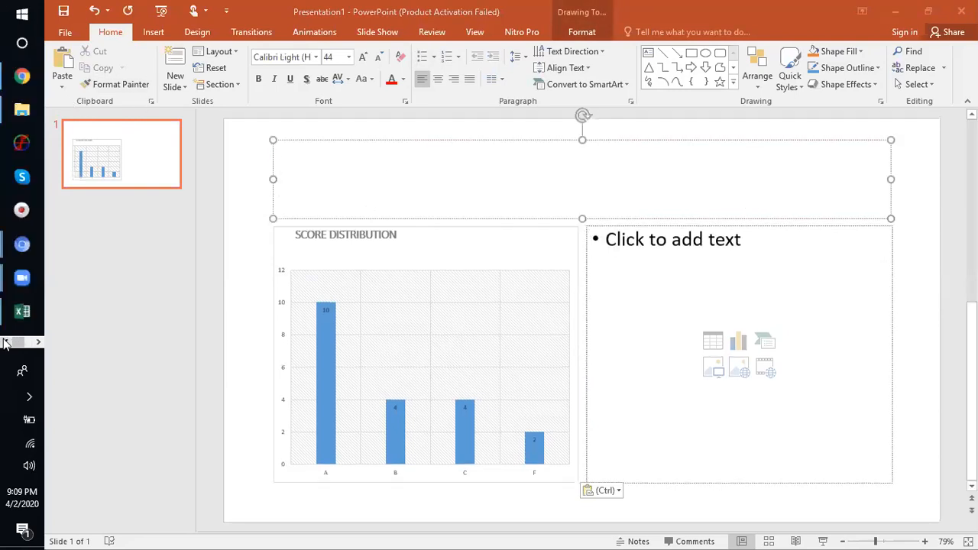
left_click(16, 309)
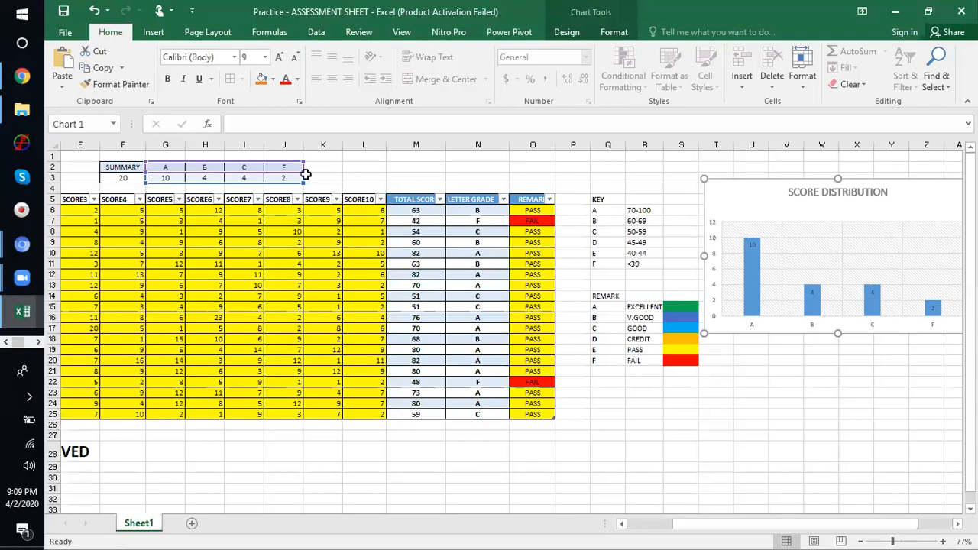